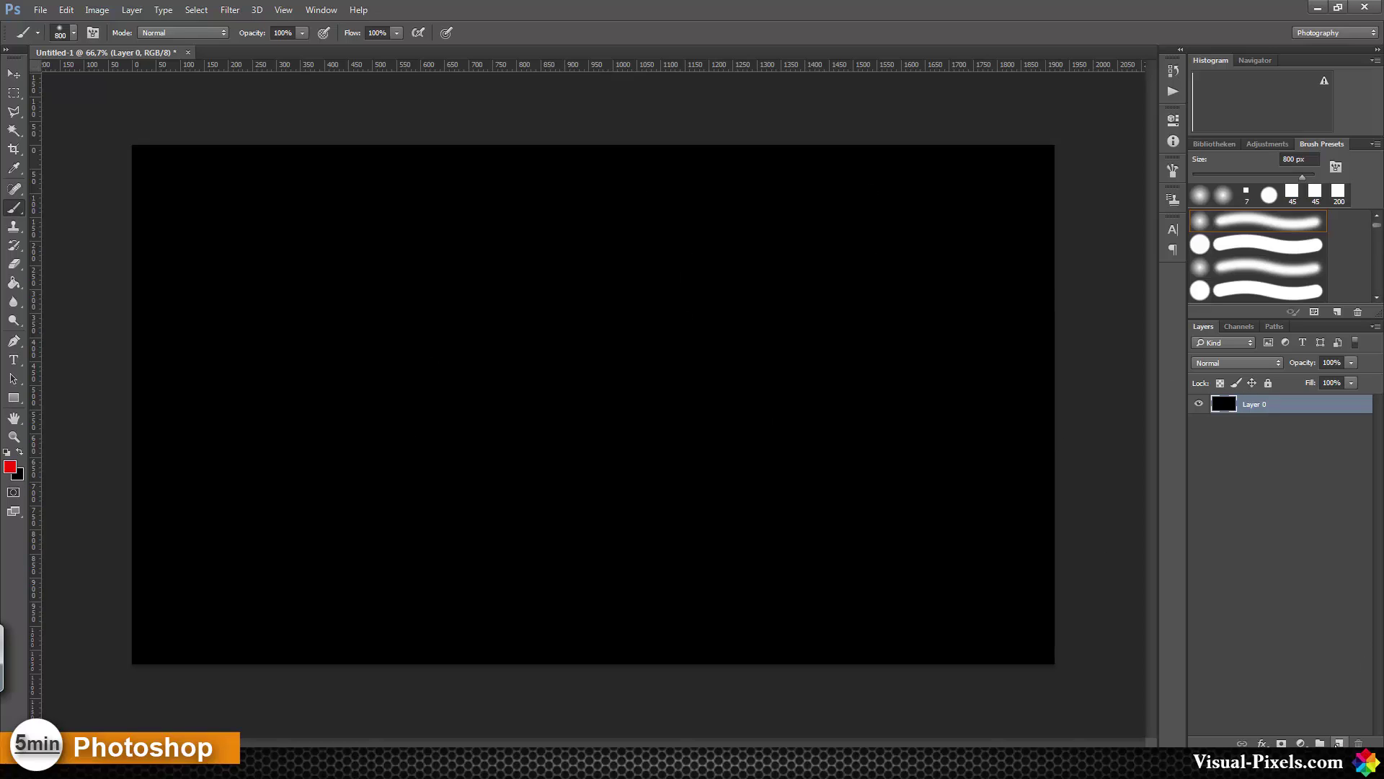
# - Add a new layer and dab soft red and cyan glows with the 800 px brush
pyautogui.click(1339, 743)
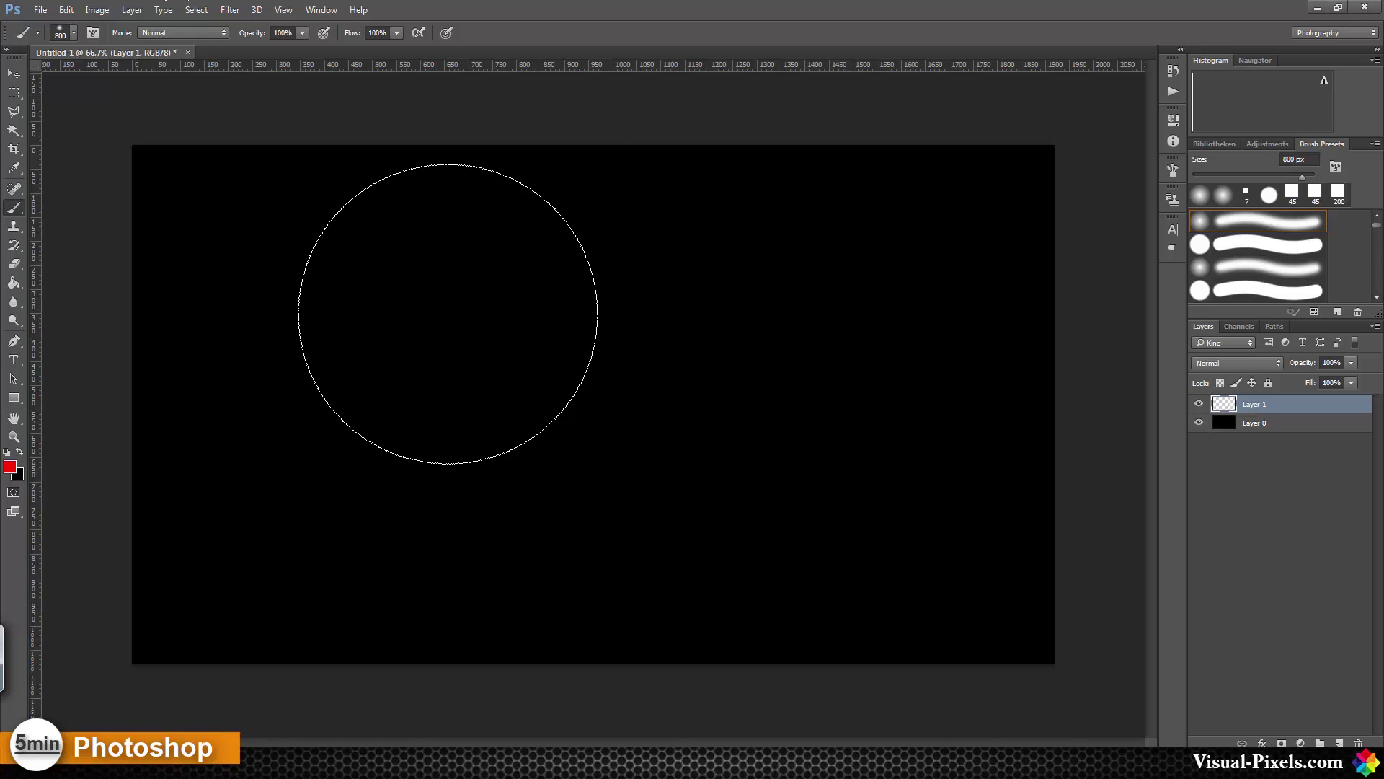
pyautogui.click(448, 313)
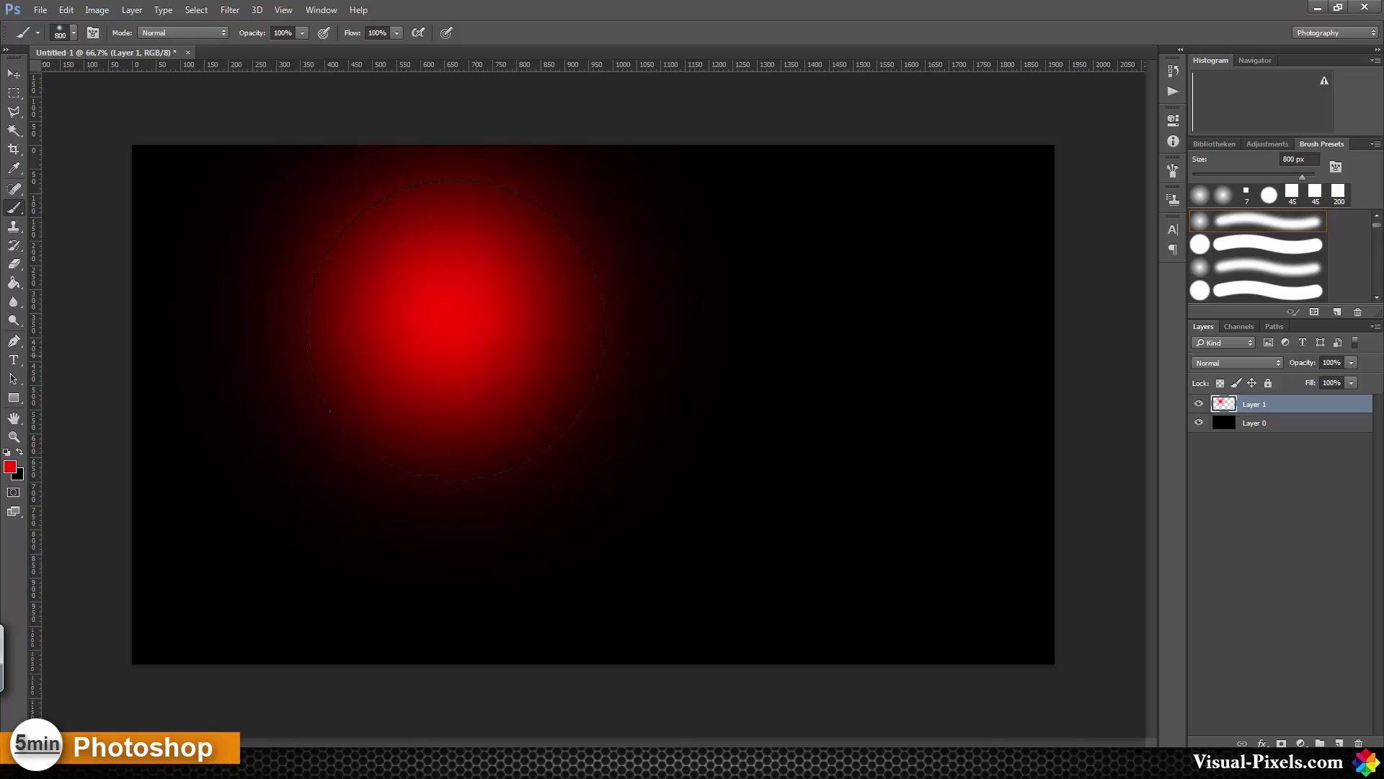
pyautogui.click(10, 468)
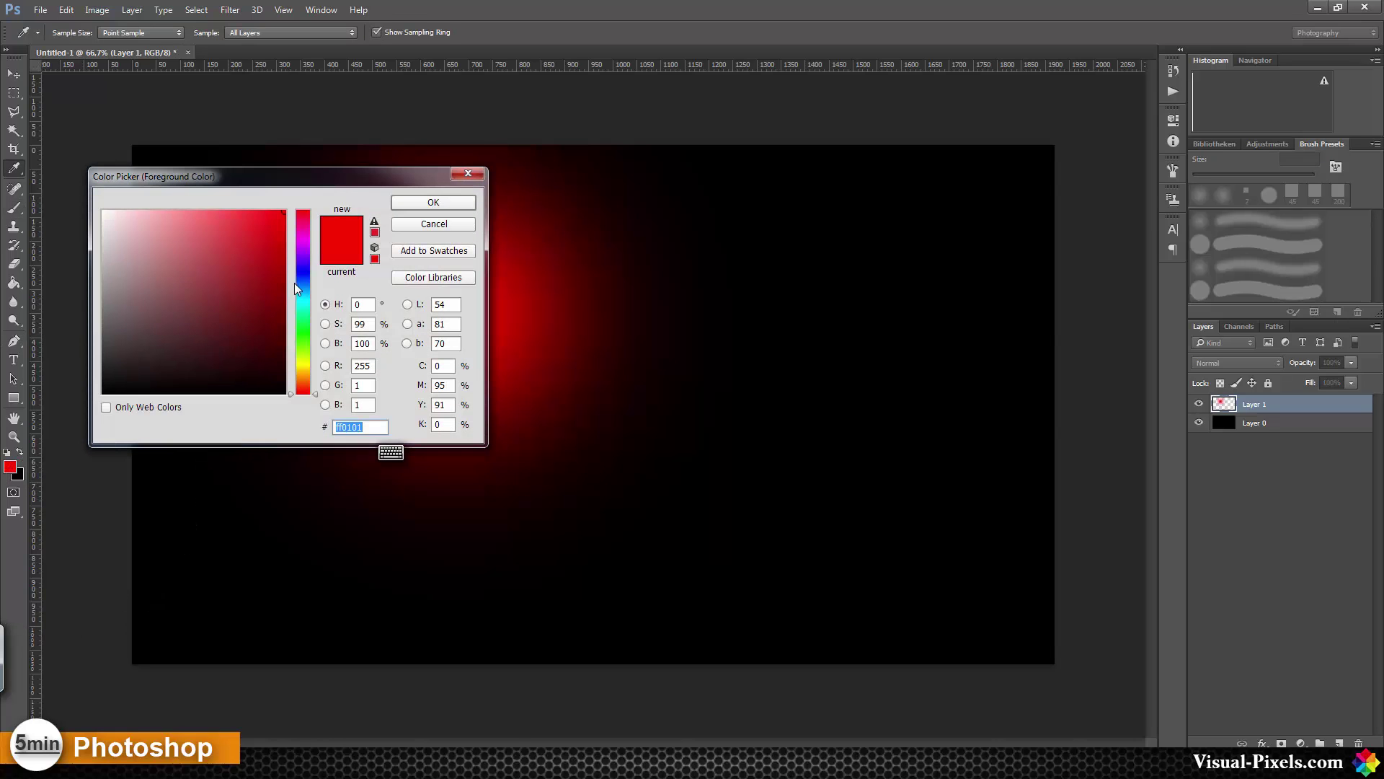
pyautogui.click(305, 296)
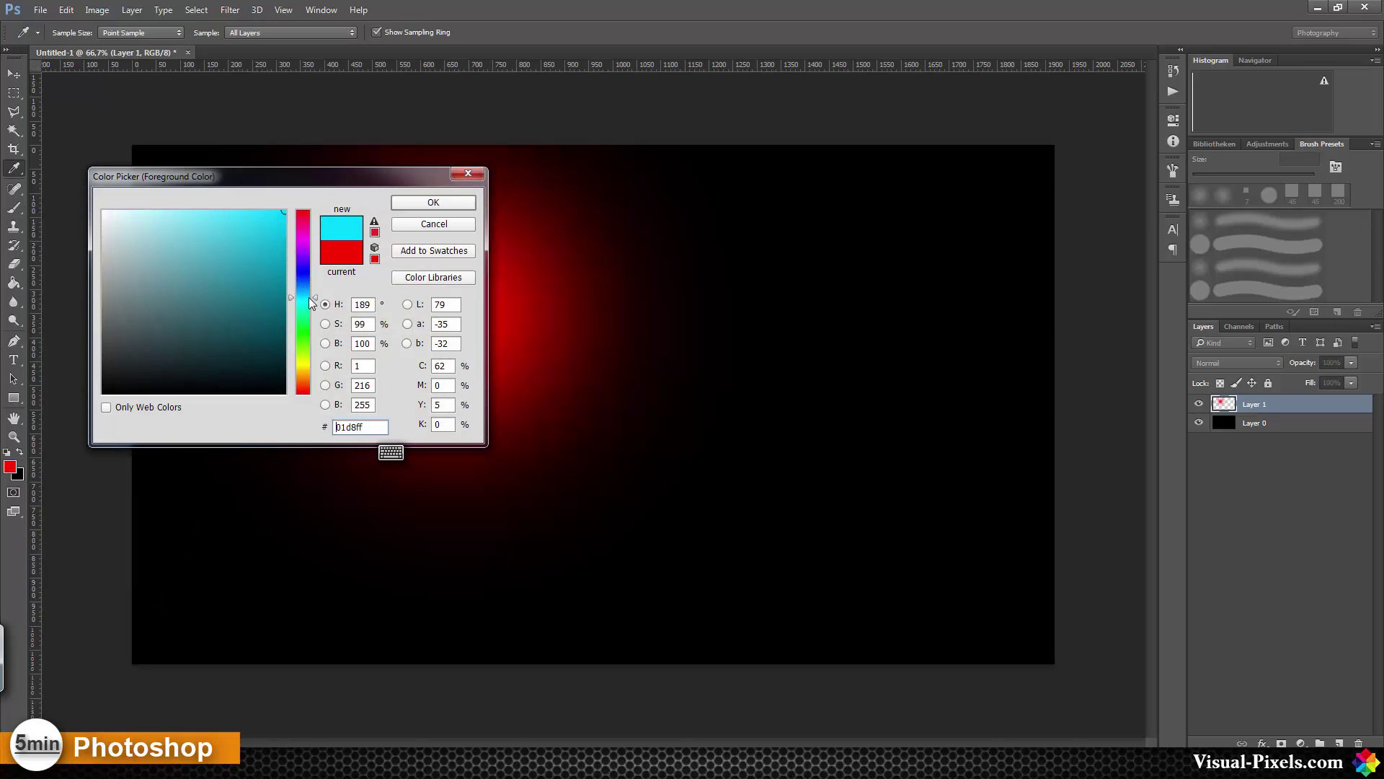
pyautogui.moveTo(309, 298); pyautogui.dragTo(309, 296)
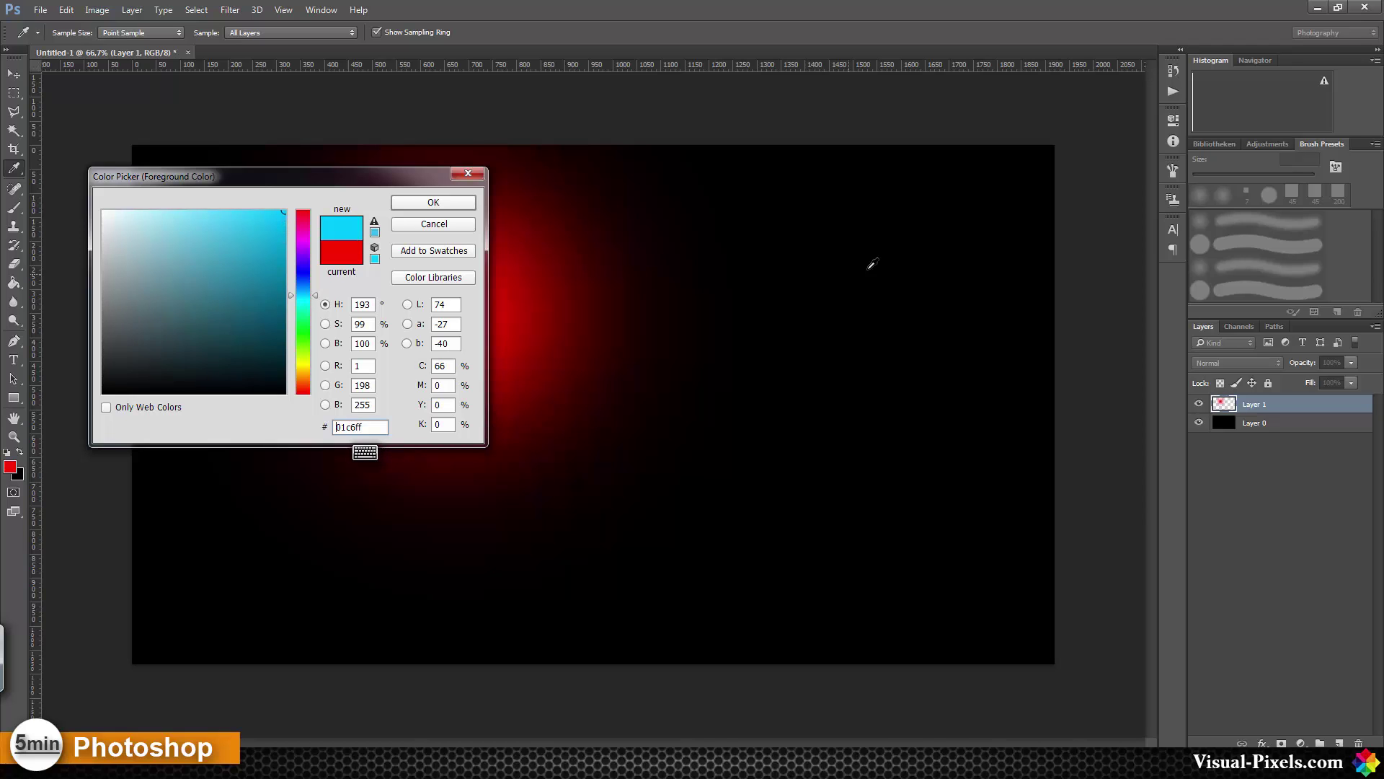
pyautogui.click(433, 202)
pyautogui.press('b')
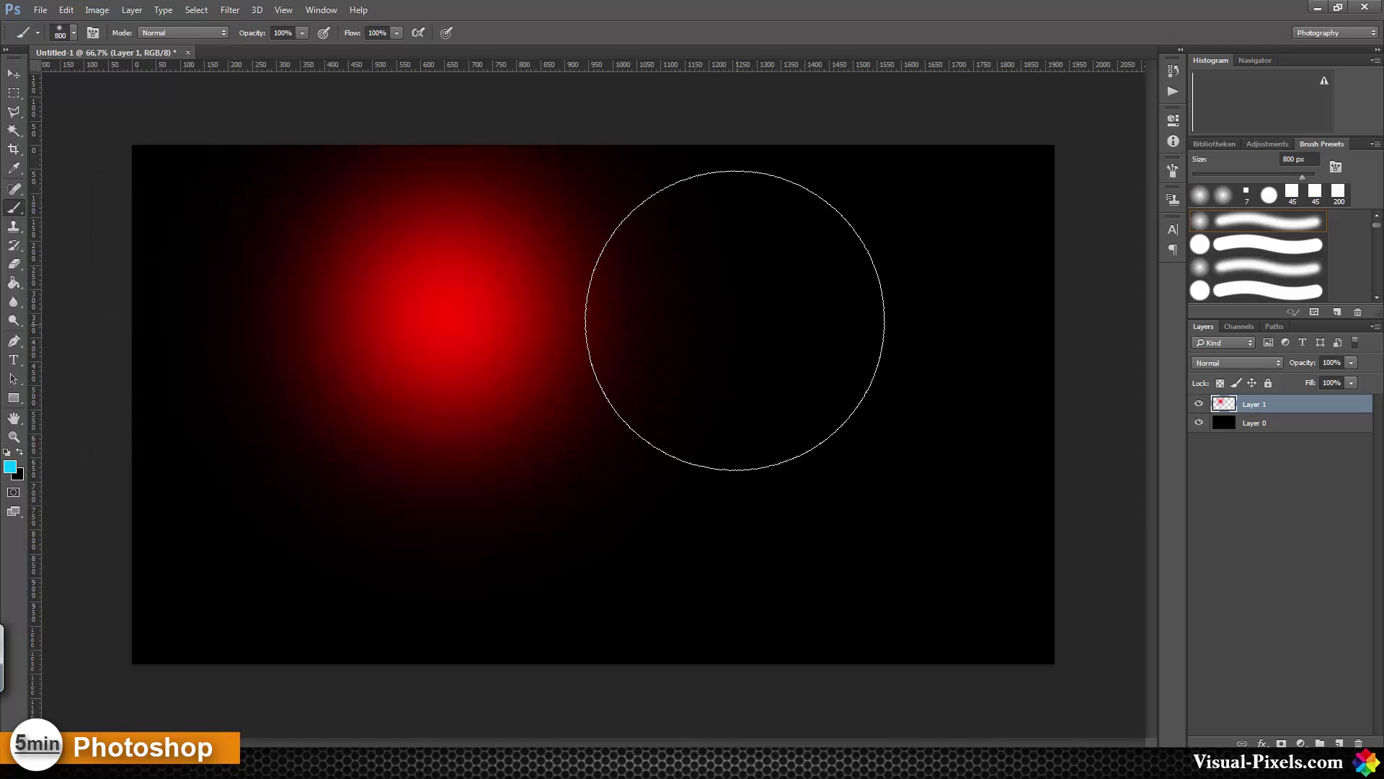
pyautogui.click(733, 318)
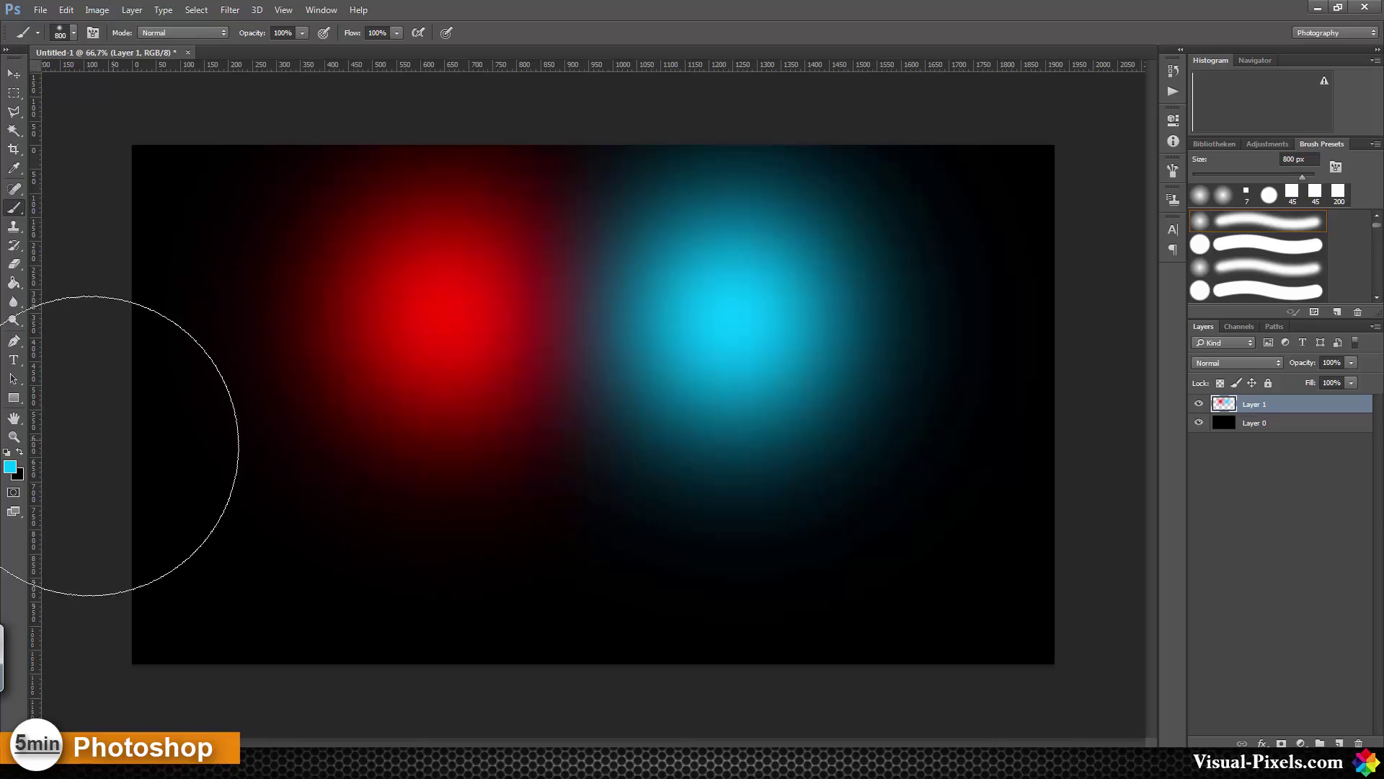
# - Paint an orange-yellow glow below the red and cyan ones
pyautogui.click(12, 469)
pyautogui.moveTo(300, 360); pyautogui.dragTo(306, 371)
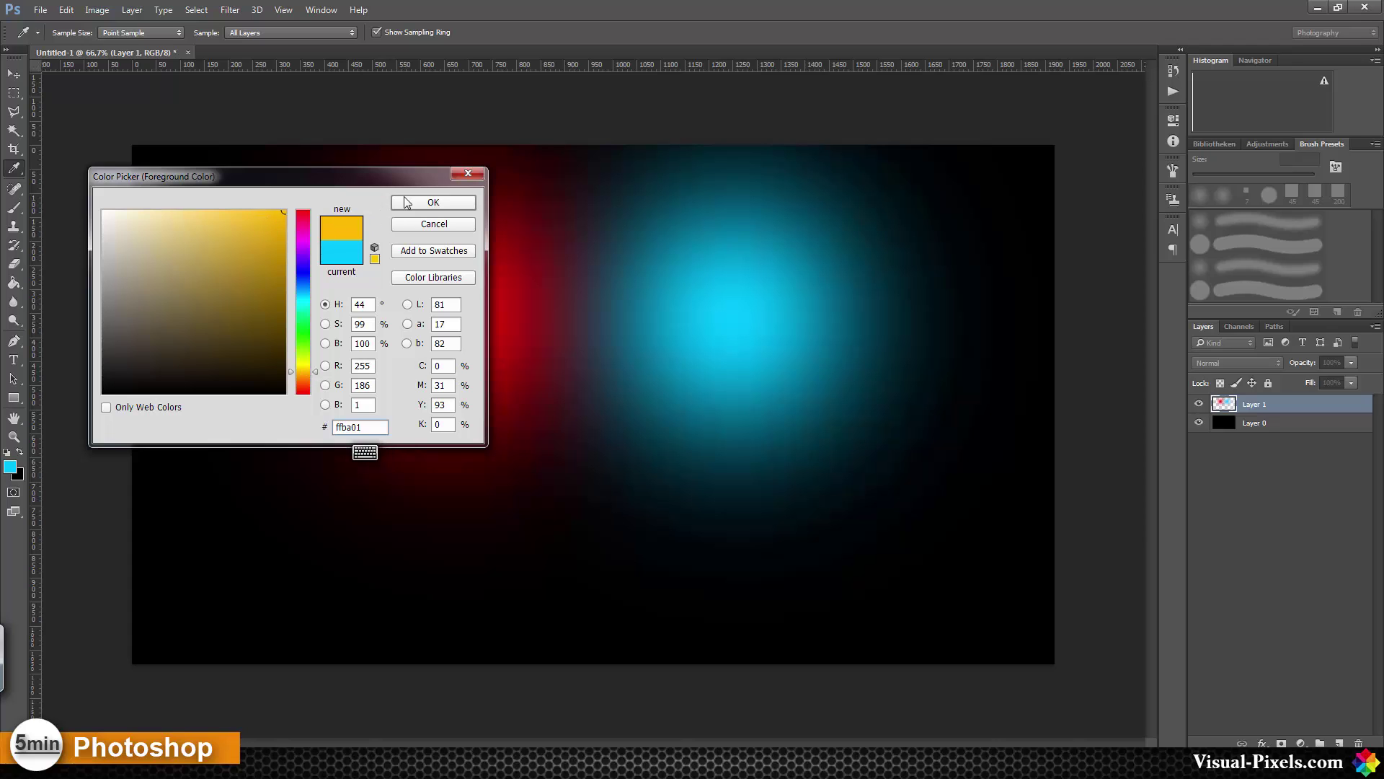
pyautogui.click(433, 203)
pyautogui.press('b')
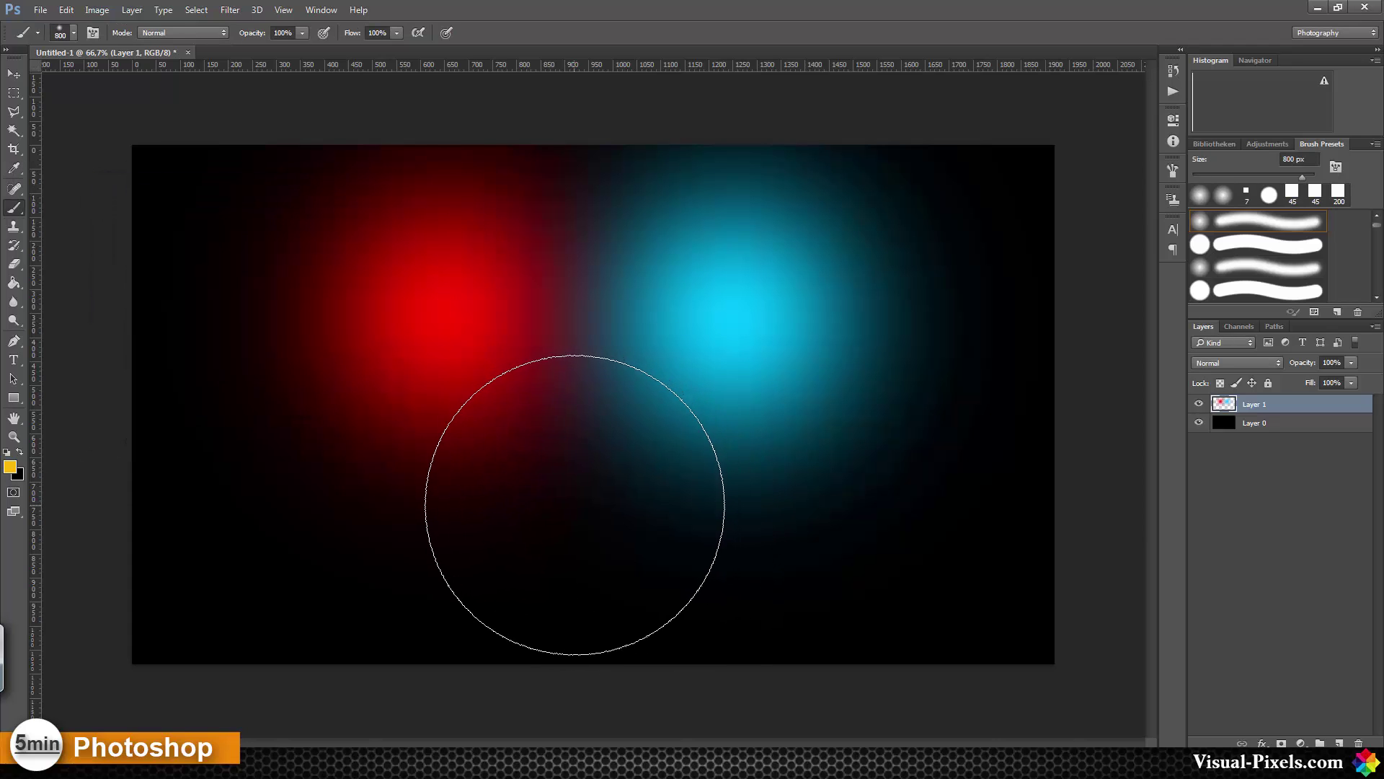
pyautogui.click(573, 505)
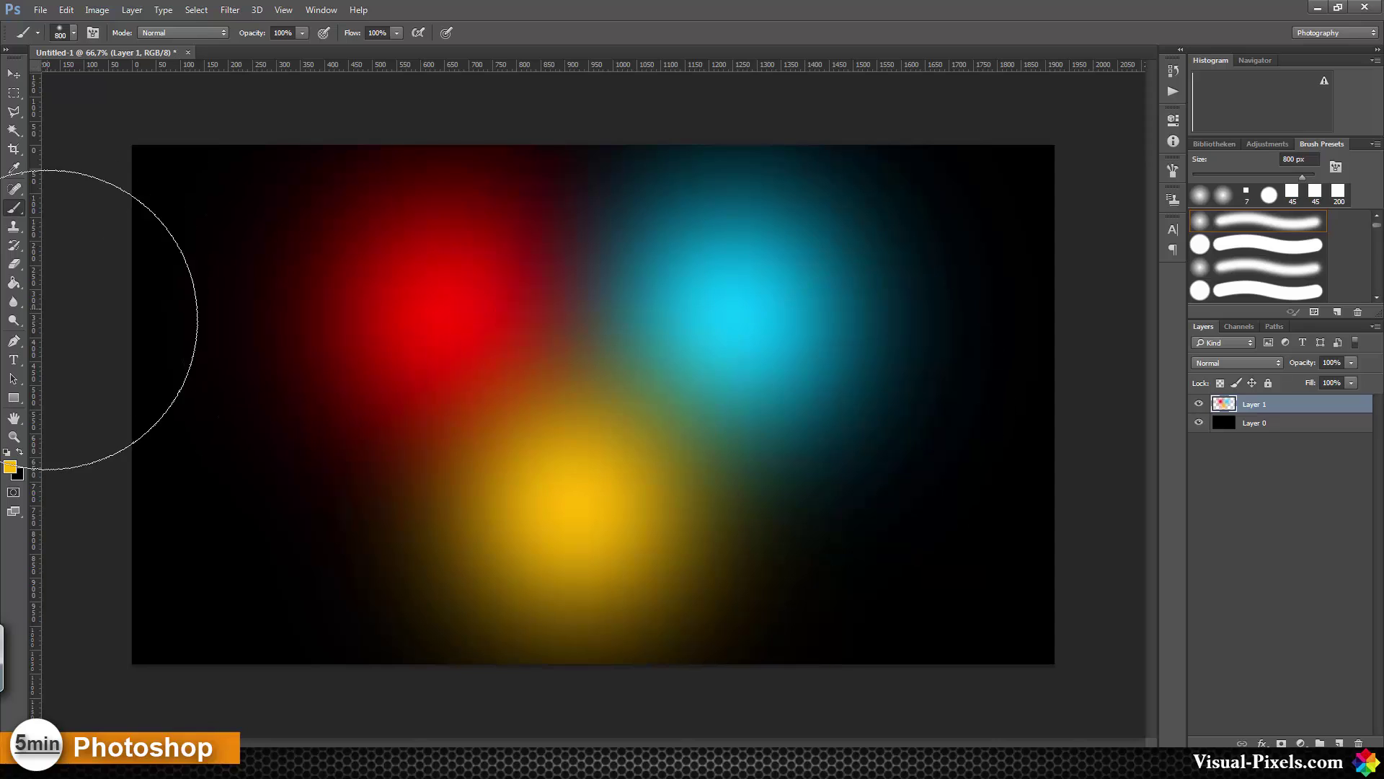
# - Set the foreground to magenta (ff01fc) and shrink the brush to 400 px
pyautogui.click(10, 466)
pyautogui.click(305, 244)
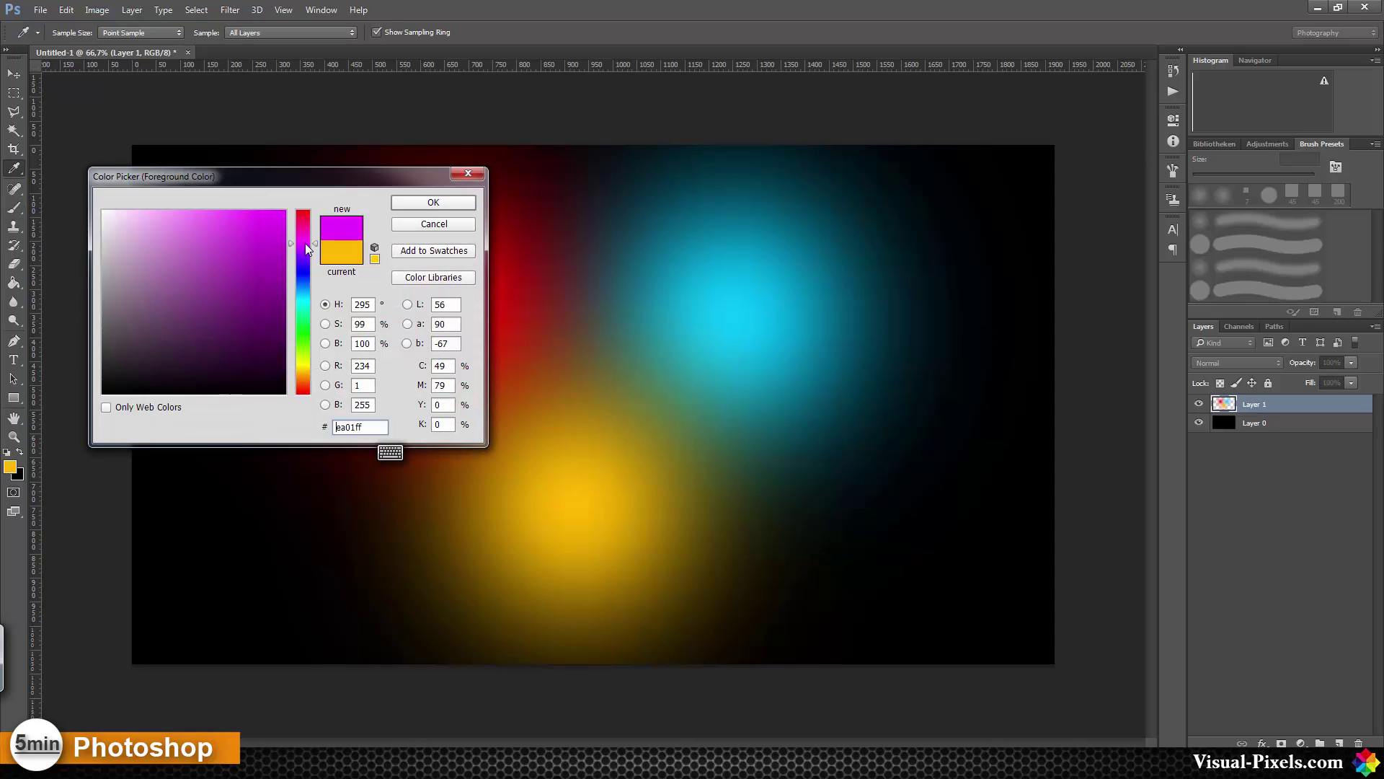
pyautogui.moveTo(306, 243); pyautogui.dragTo(305, 242)
pyautogui.click(413, 206)
pyautogui.press('b')
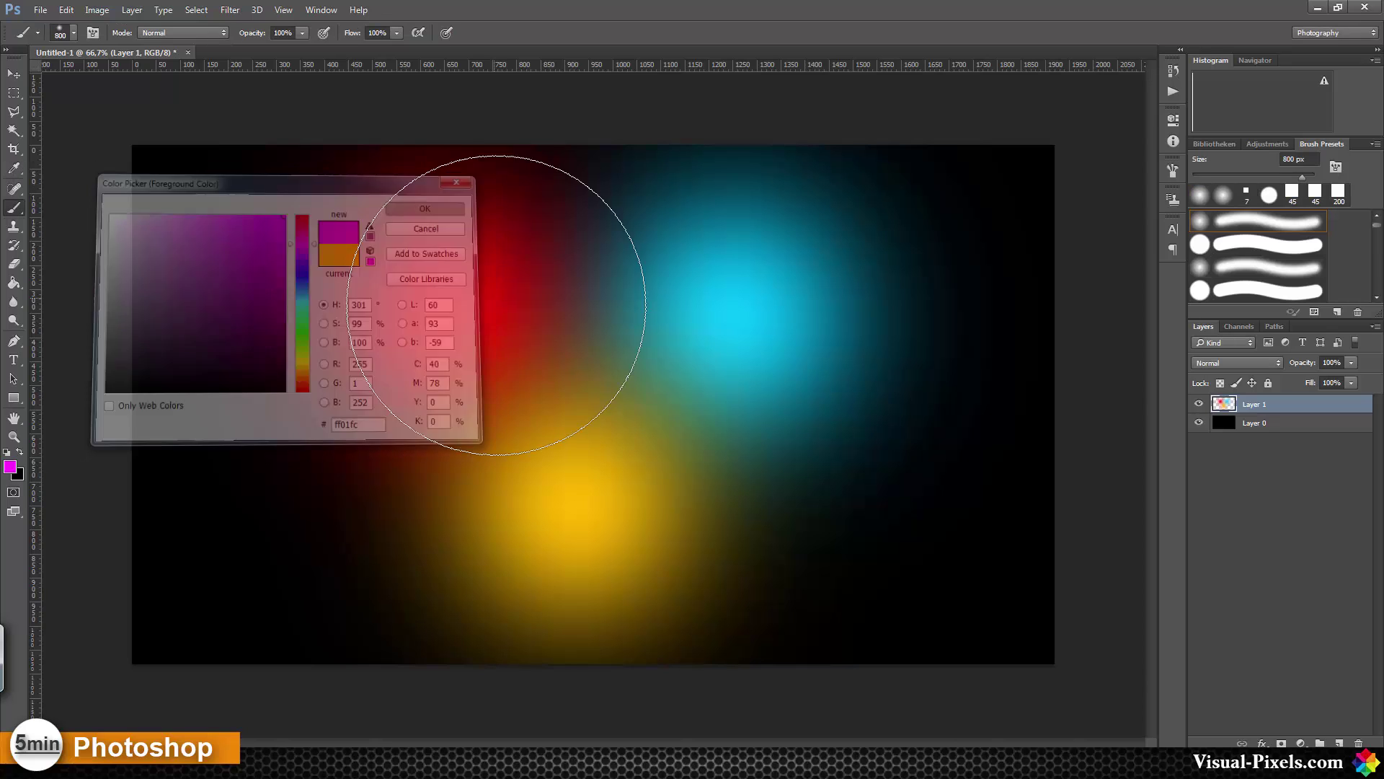
pyautogui.press('[')
pyautogui.press('[')
pyautogui.press('[')
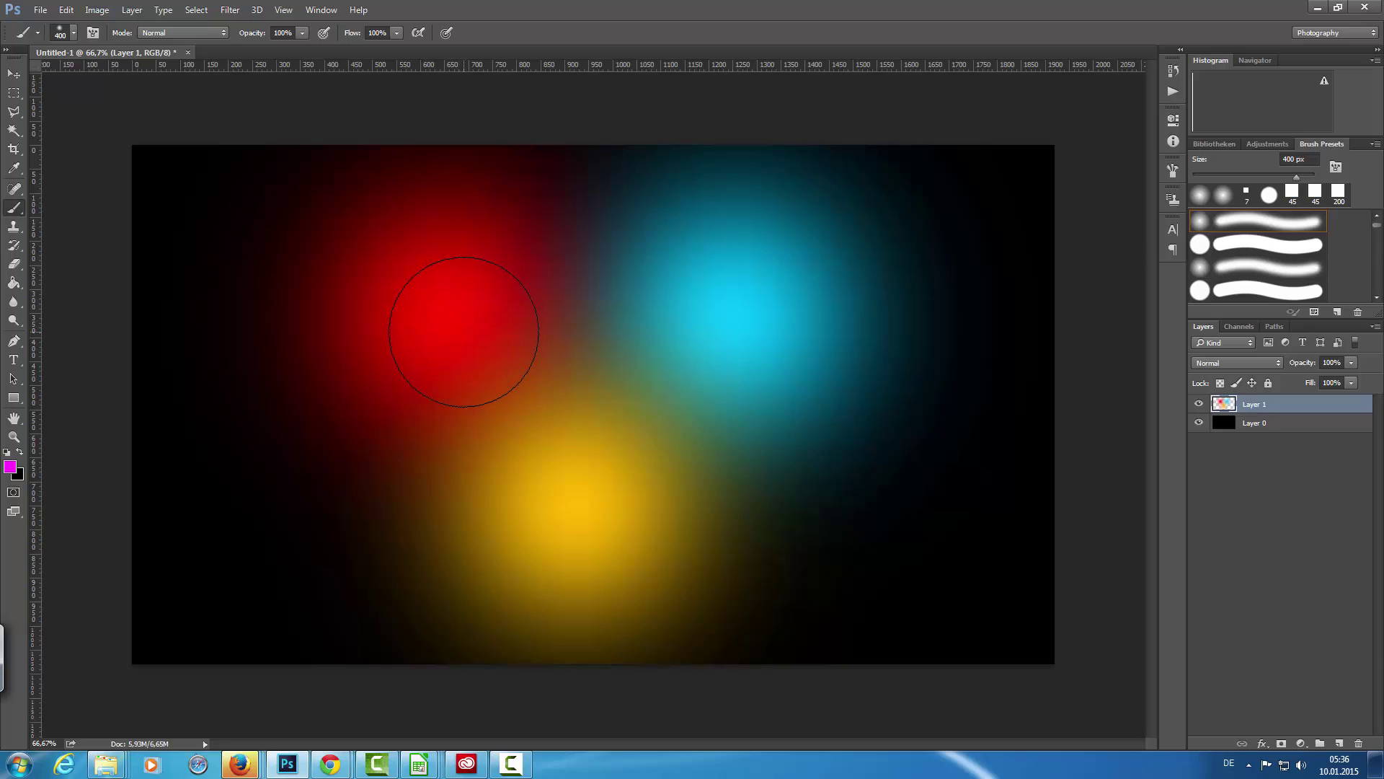
# - Dab magenta on the red glow's centre and light blue on the cyan glow
pyautogui.click(462, 319)
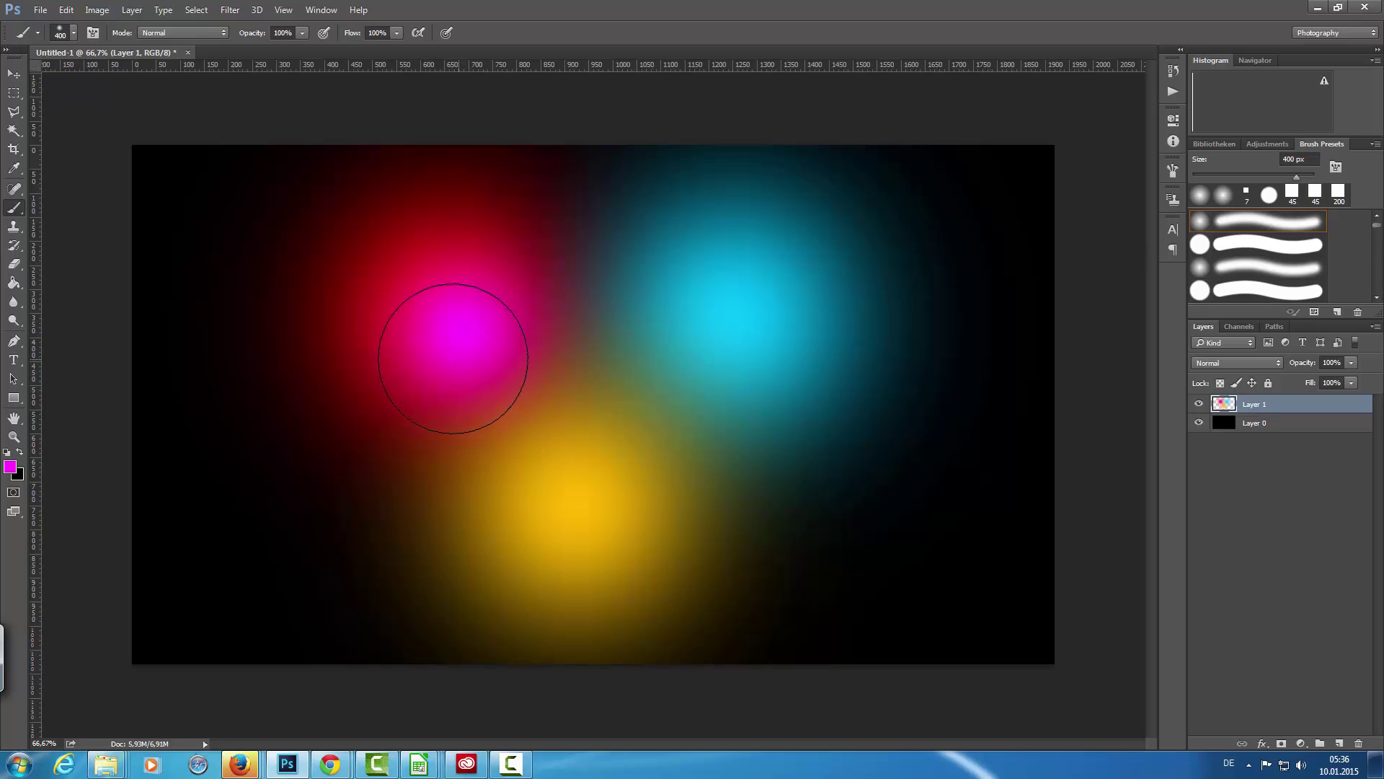
pyautogui.click(11, 467)
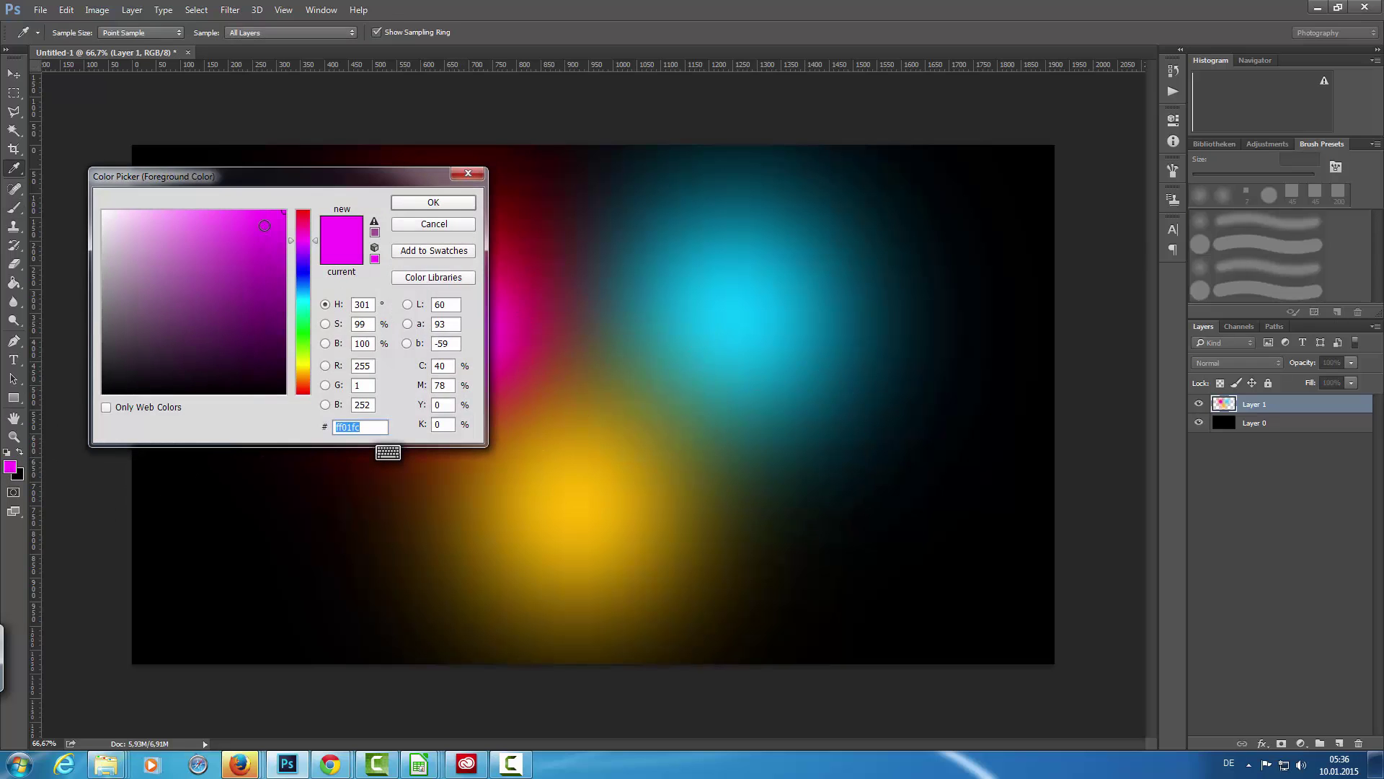
pyautogui.click(308, 291)
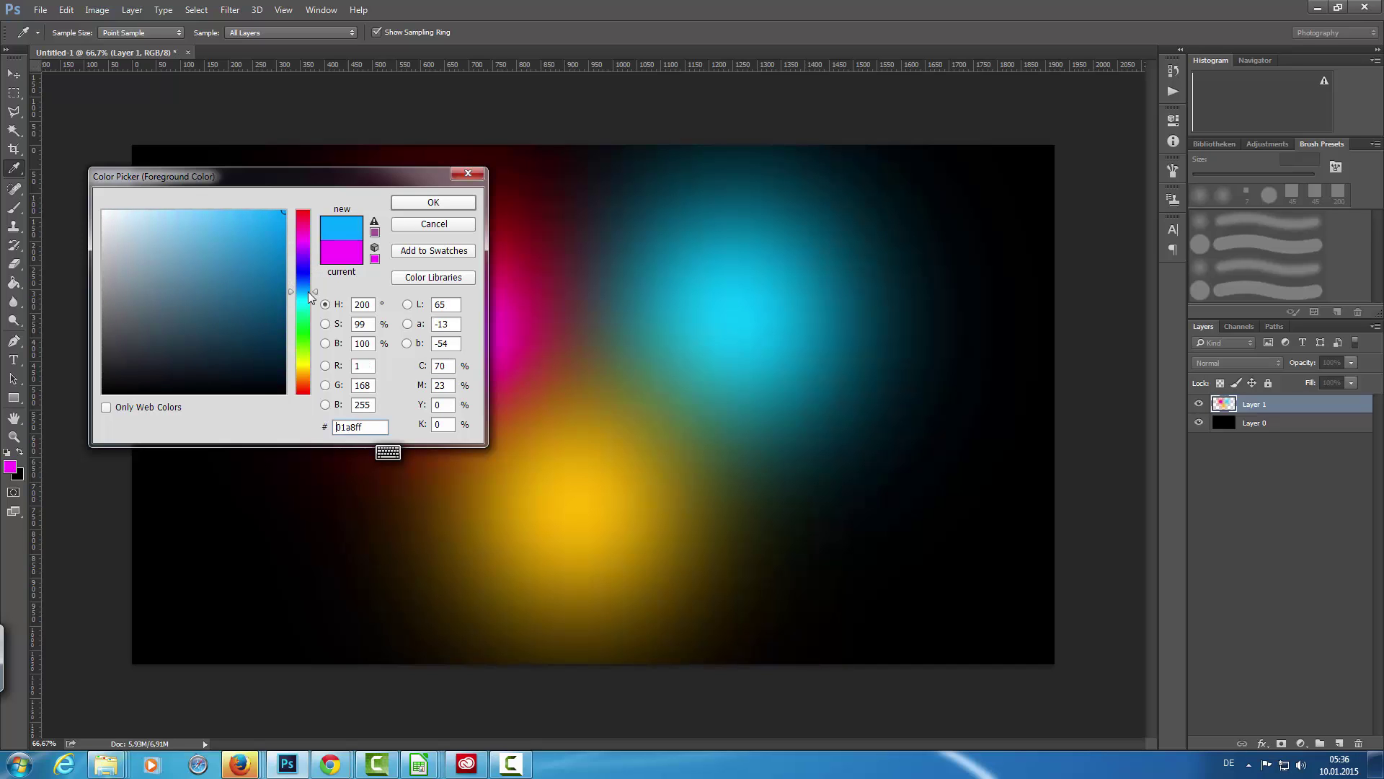
pyautogui.moveTo(221, 211); pyautogui.dragTo(216, 212)
pyautogui.press('Return')
pyautogui.click(686, 329)
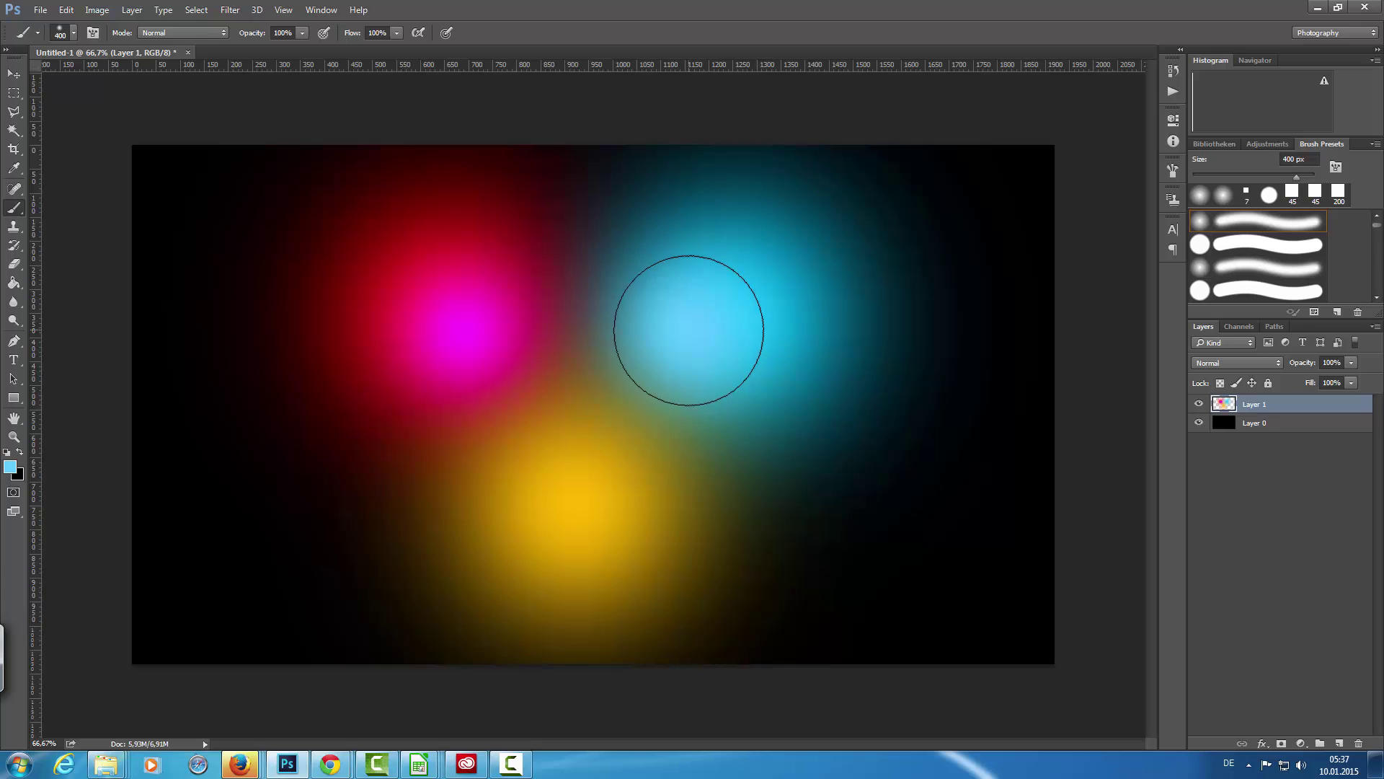
# - Brighten the yellow glow's centre with pale yellow and add empty Layer 2
pyautogui.click(10, 466)
pyautogui.click(307, 364)
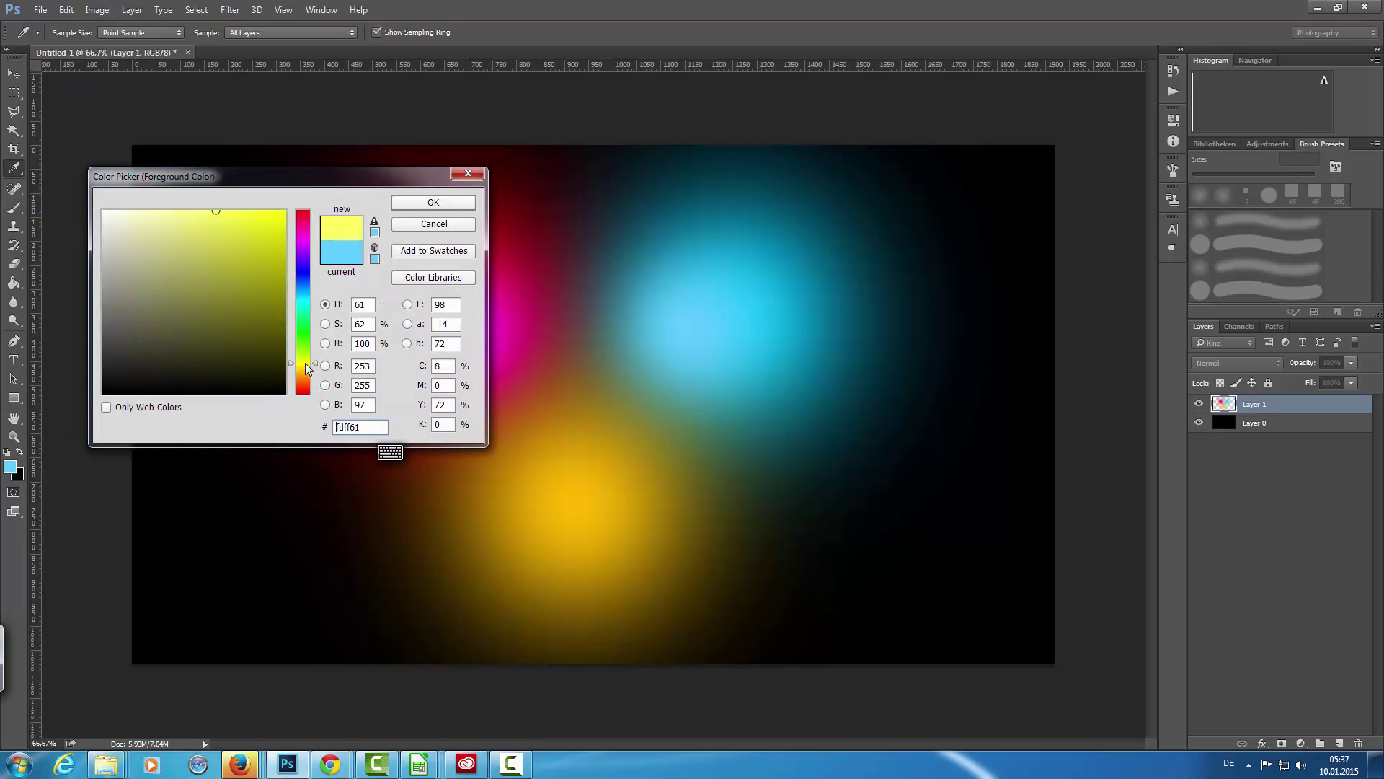
pyautogui.click(206, 211)
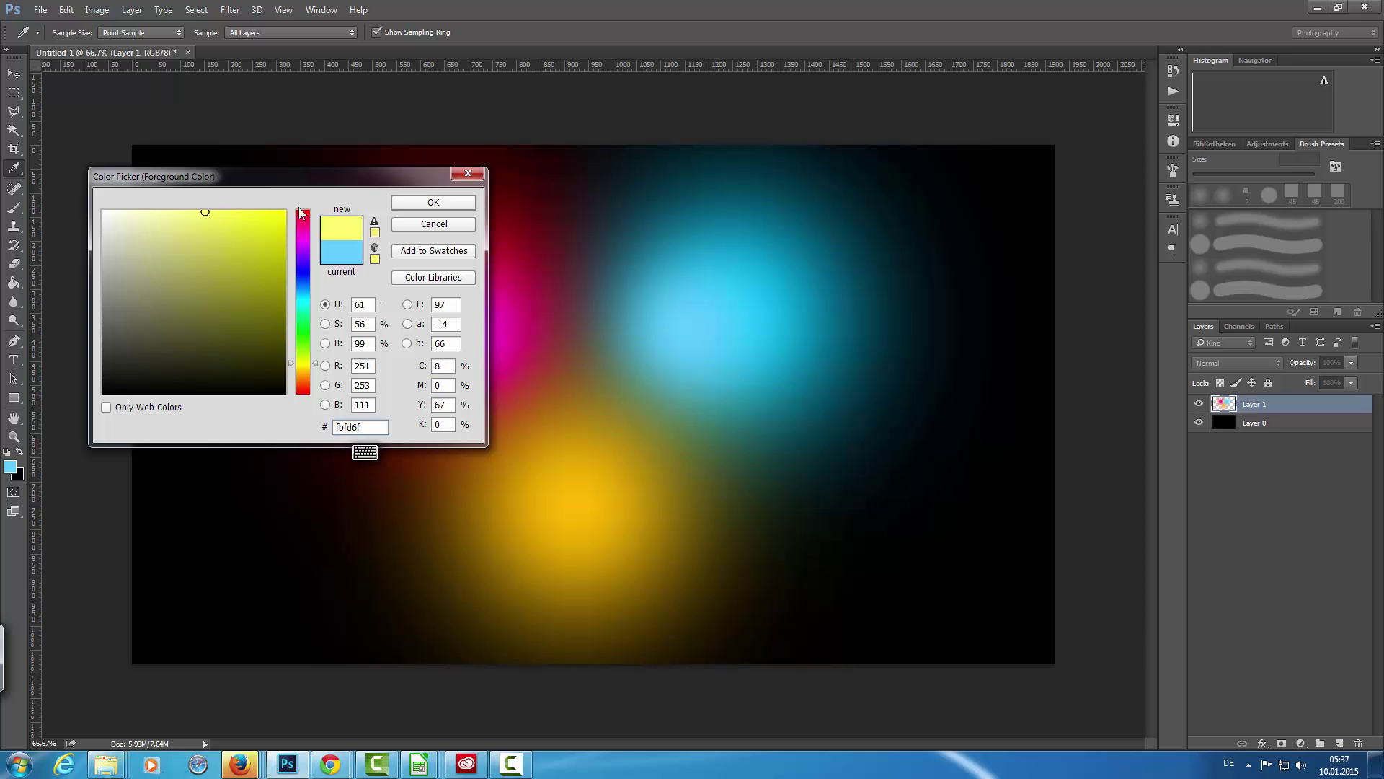
pyautogui.click(433, 202)
pyautogui.press('b')
pyautogui.click(587, 464)
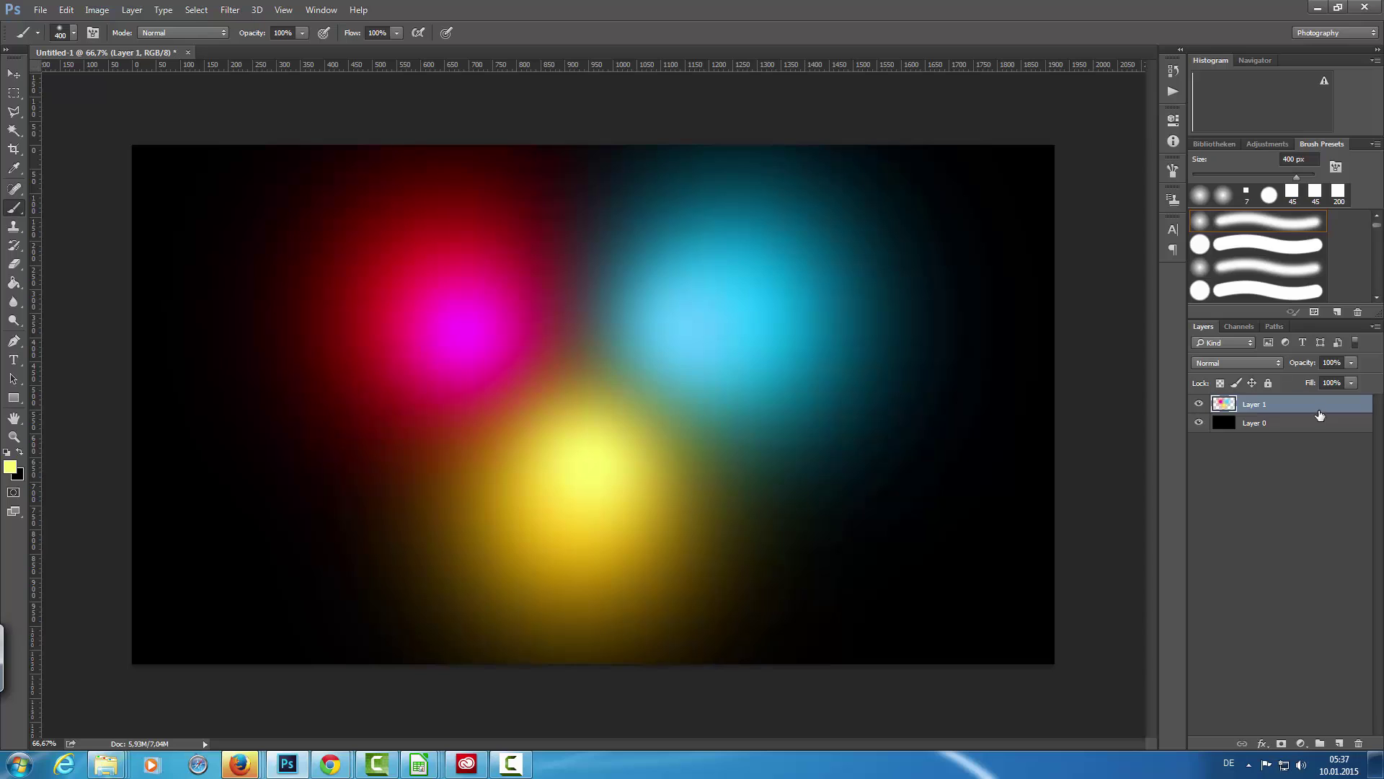
pyautogui.click(1339, 744)
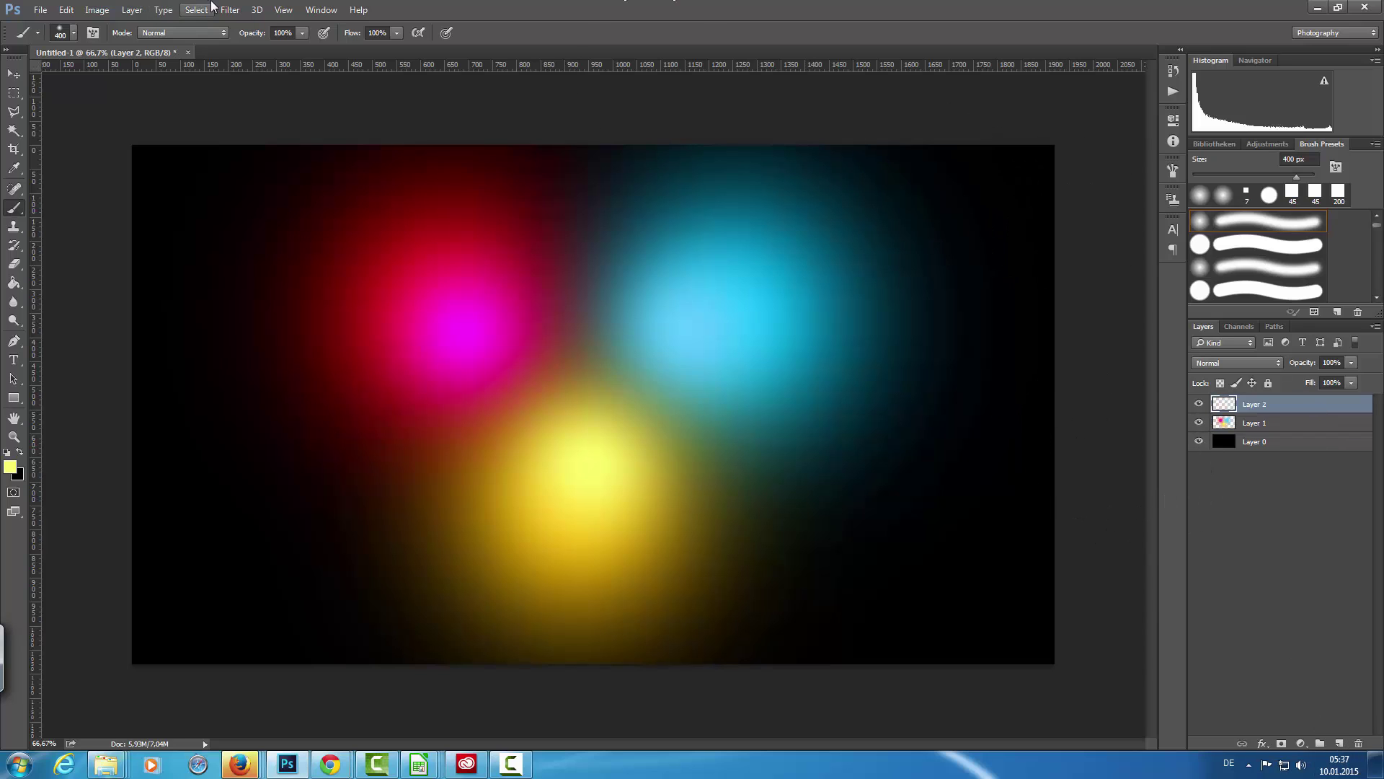
# - Reset to default colours and make white the foreground colour
pyautogui.click(232, 12)
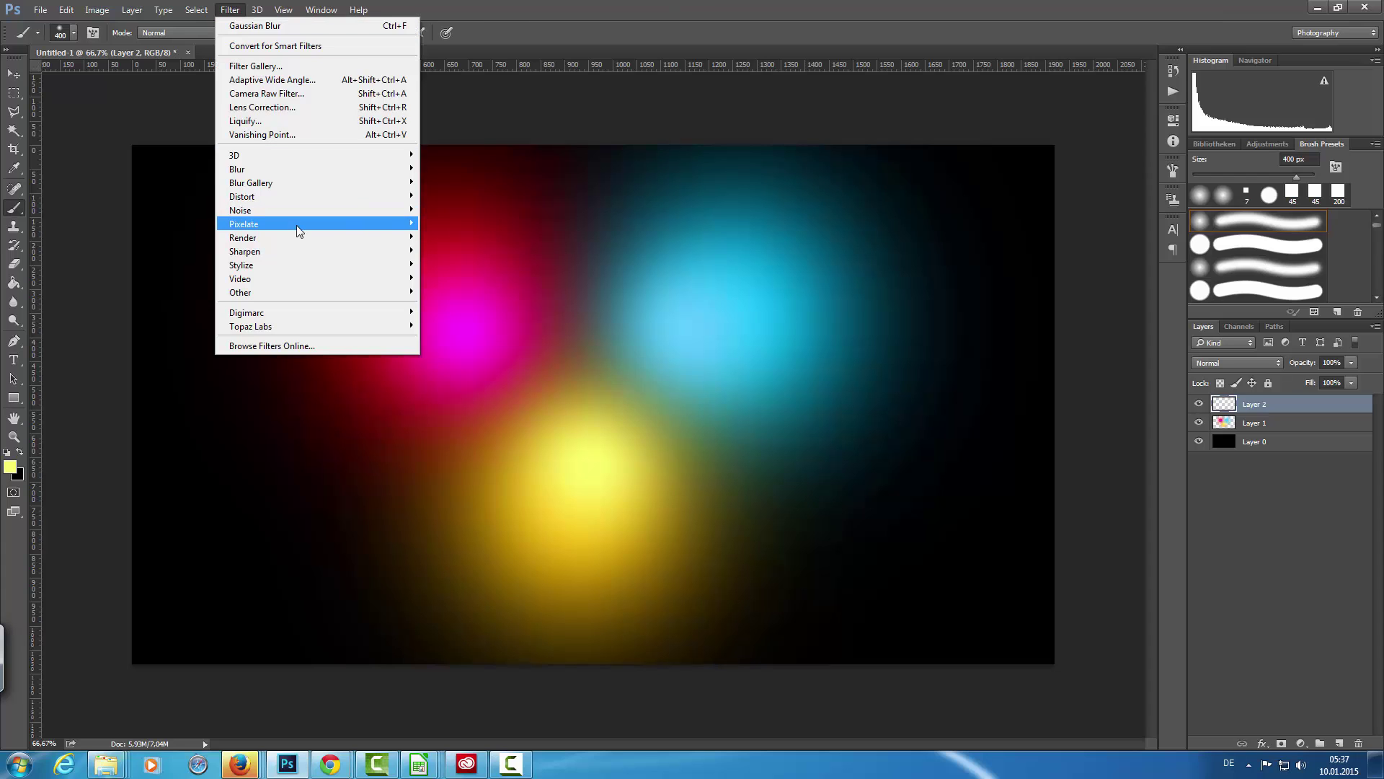
pyautogui.moveTo(296, 238)
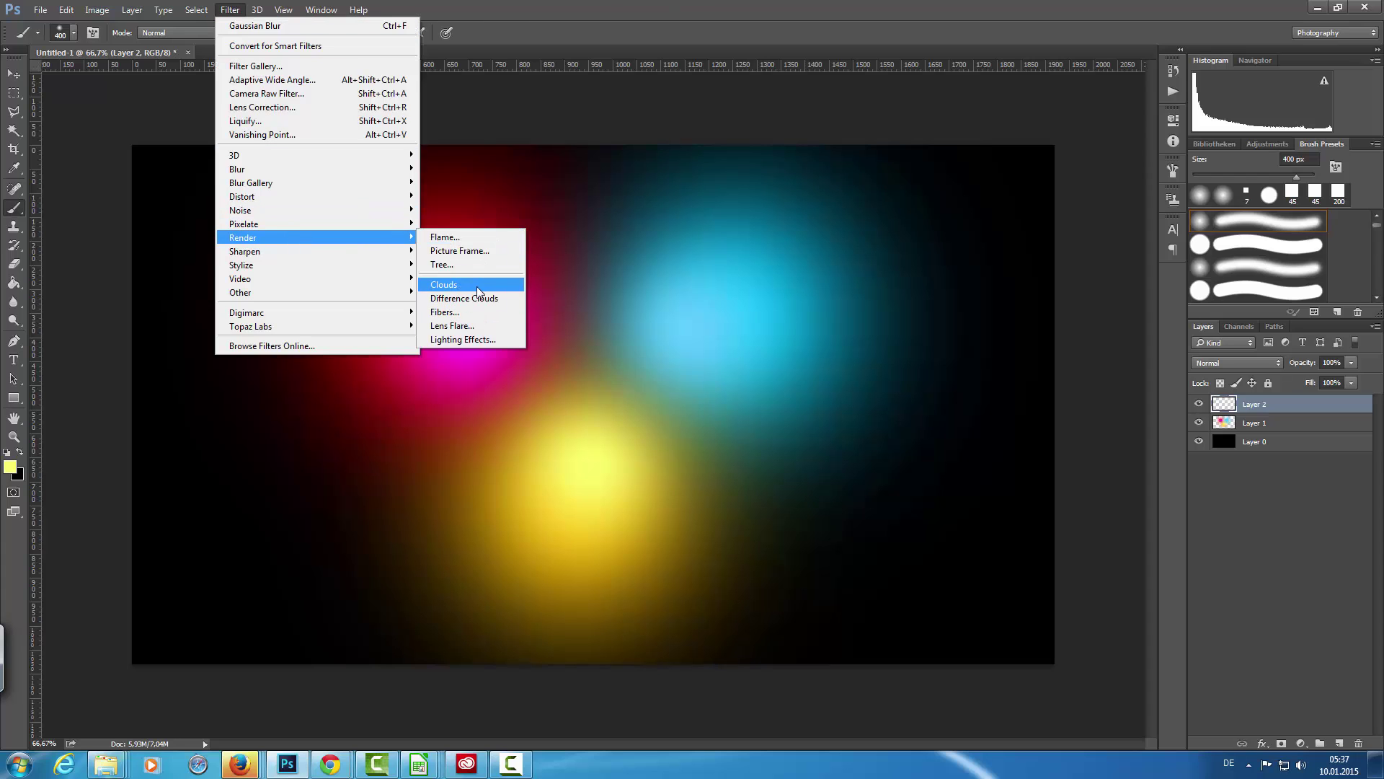
pyautogui.click(617, 22)
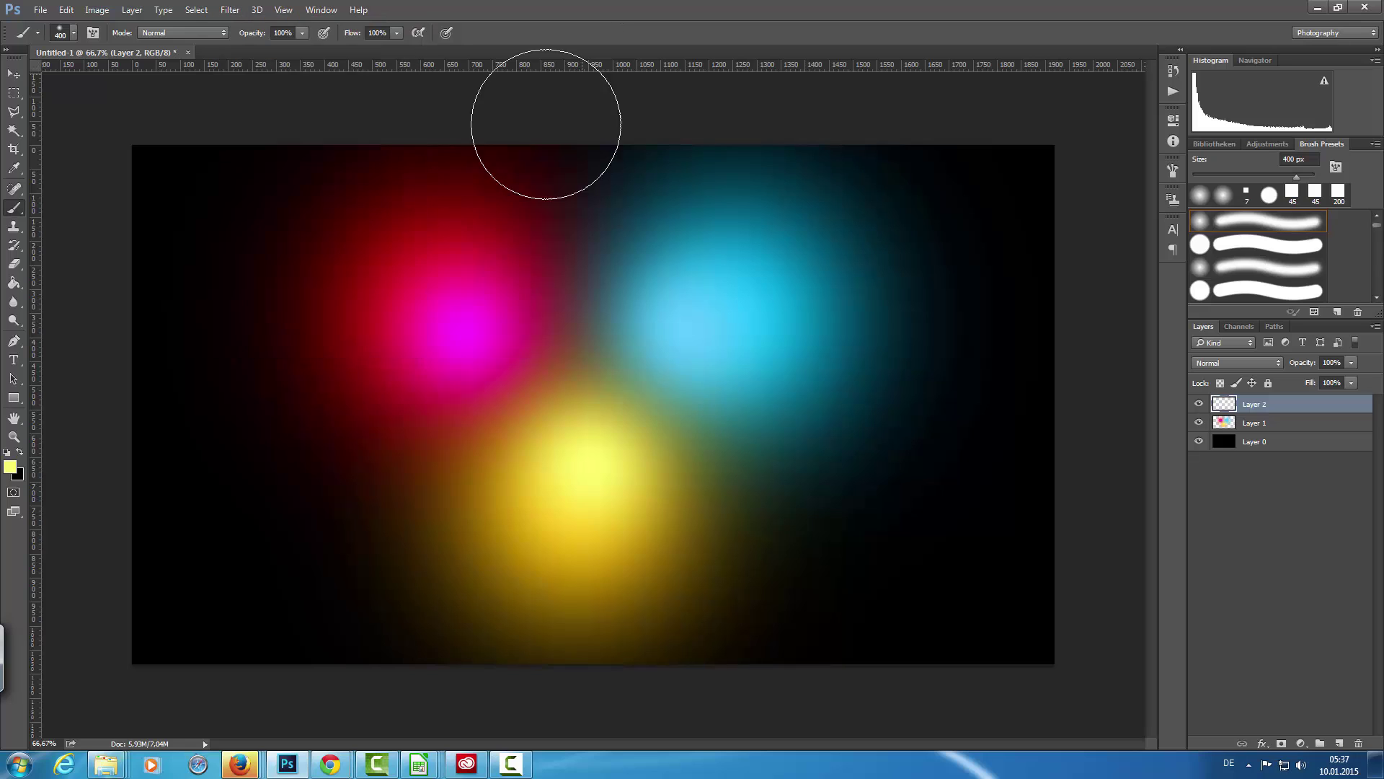
pyautogui.press('d')
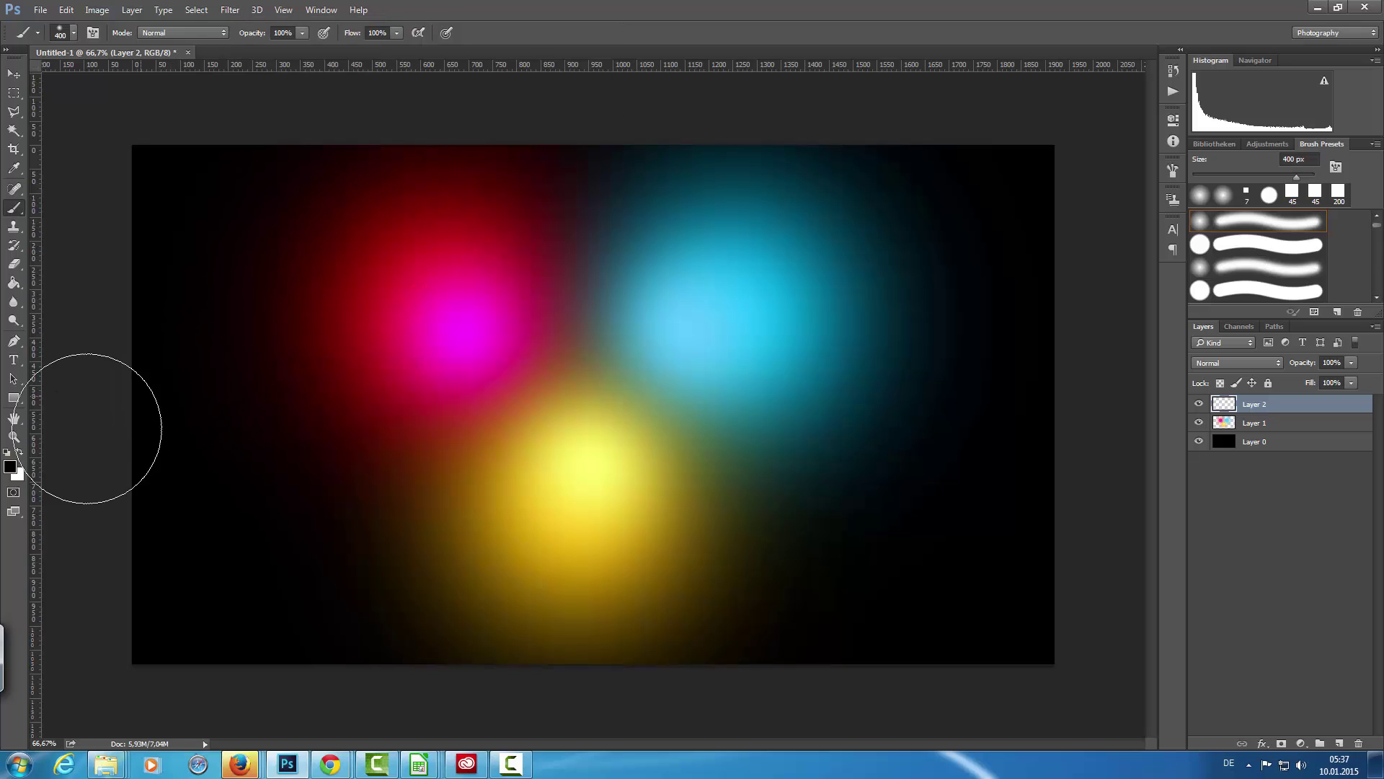
pyautogui.click(20, 452)
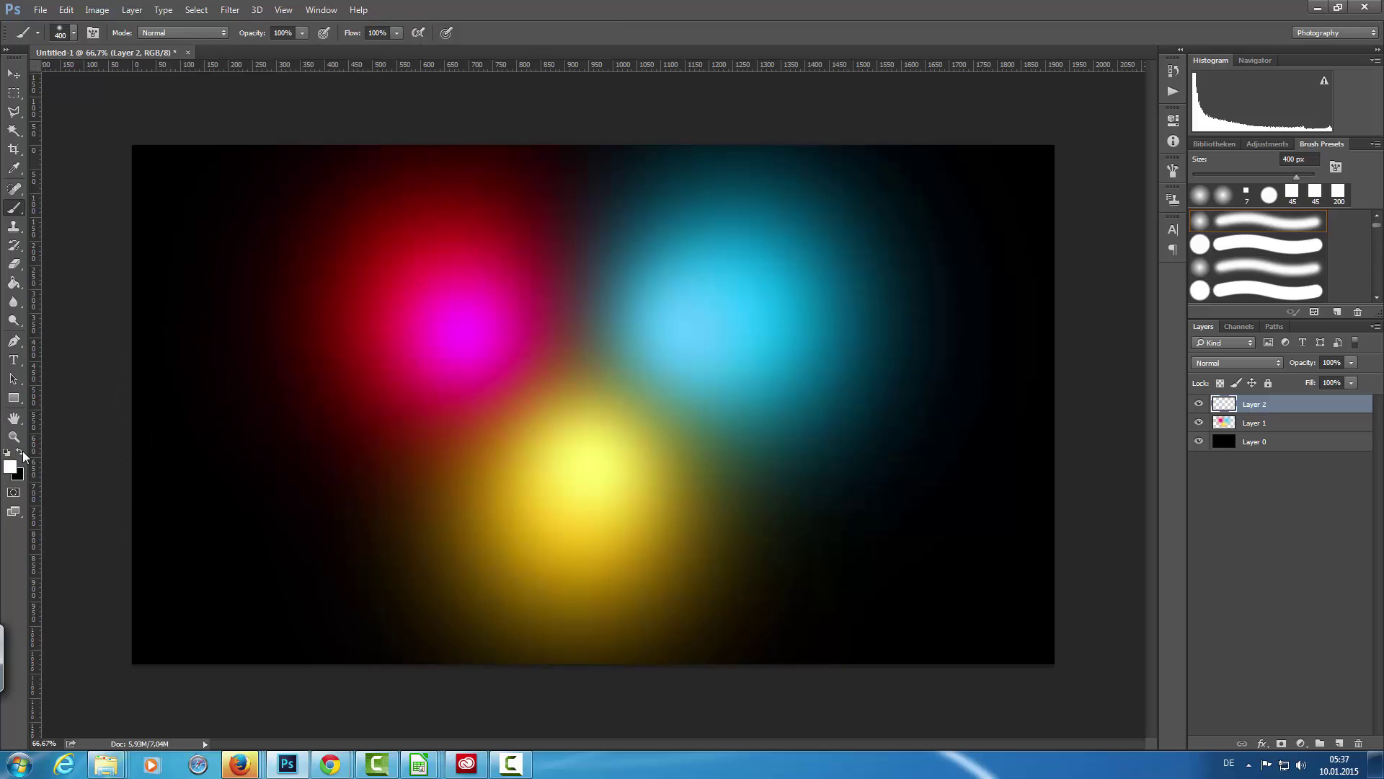
# - Render Clouds on Layer 2, set it to Overlay, and add empty Layer 3
pyautogui.click(230, 9)
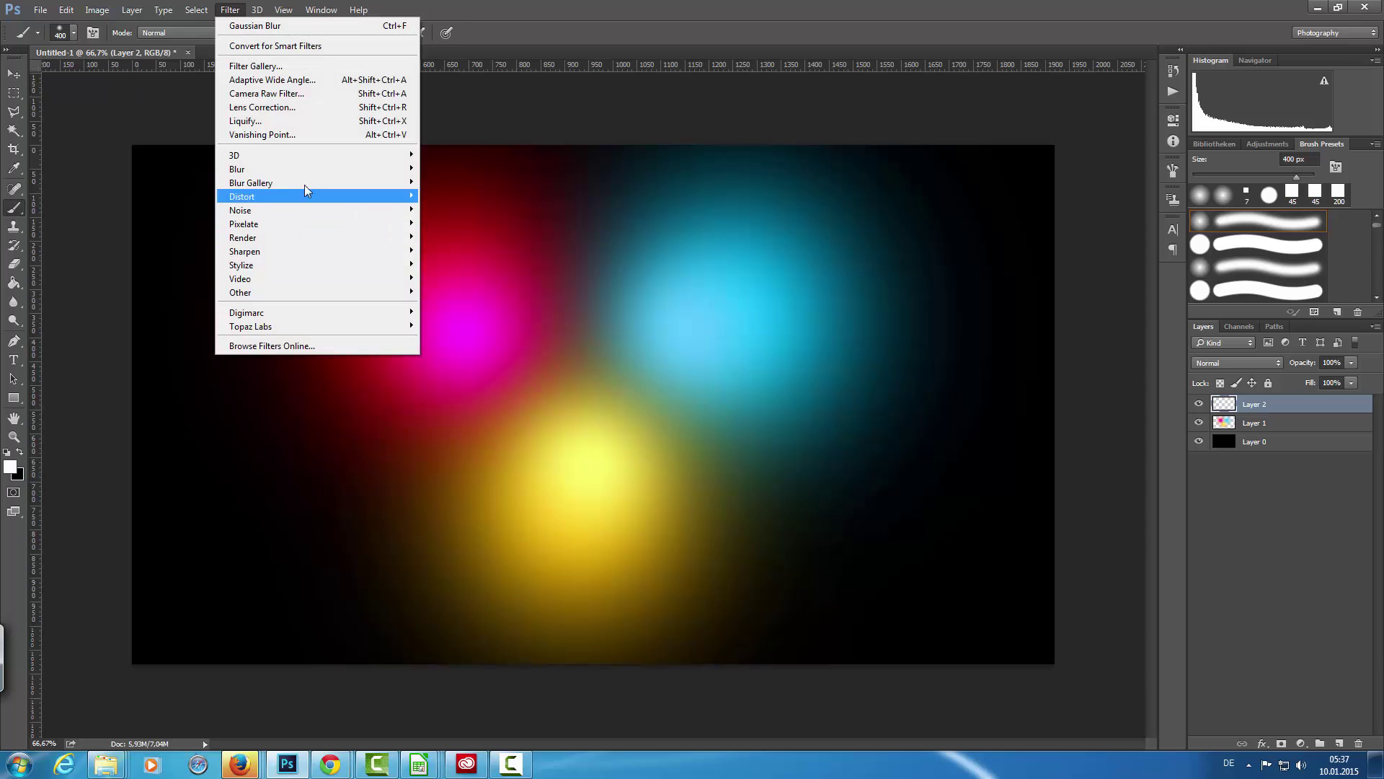
pyautogui.moveTo(284, 236)
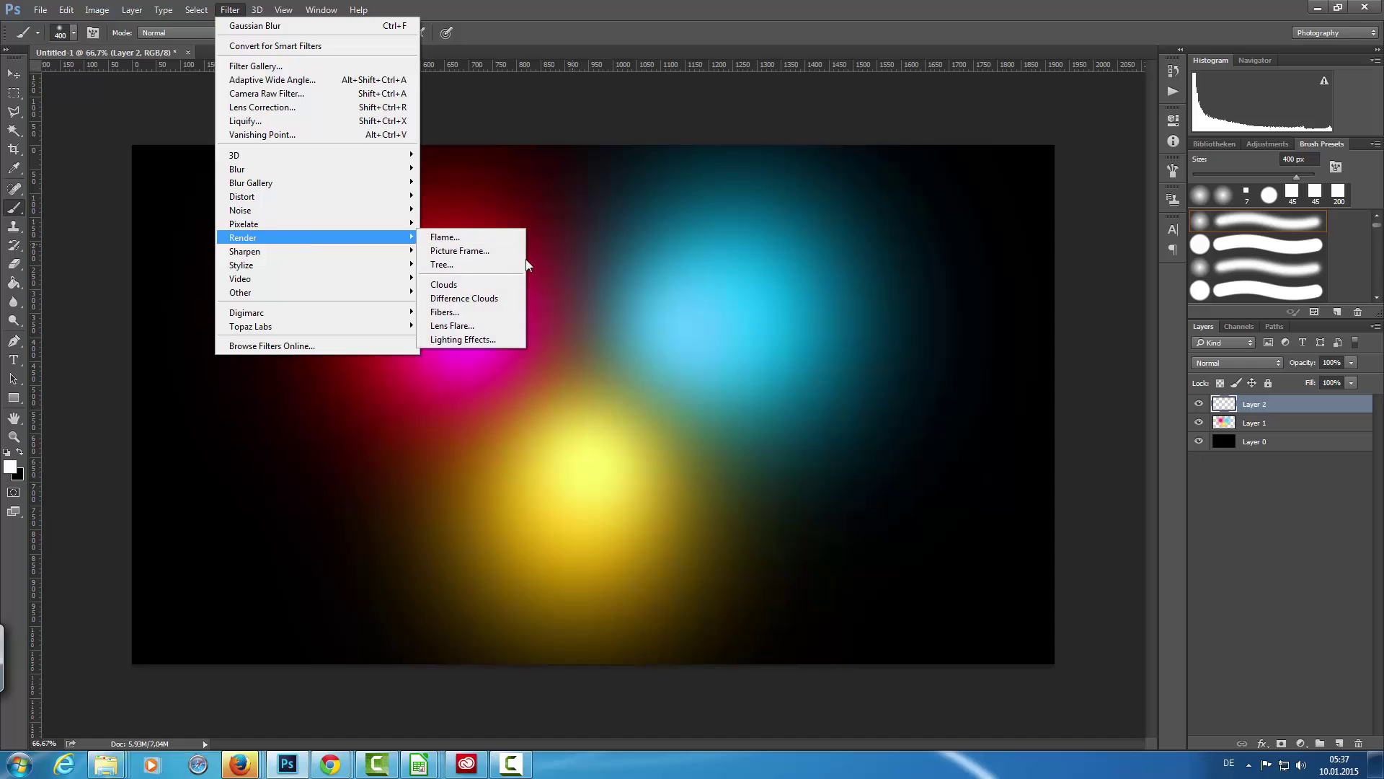
pyautogui.click(447, 287)
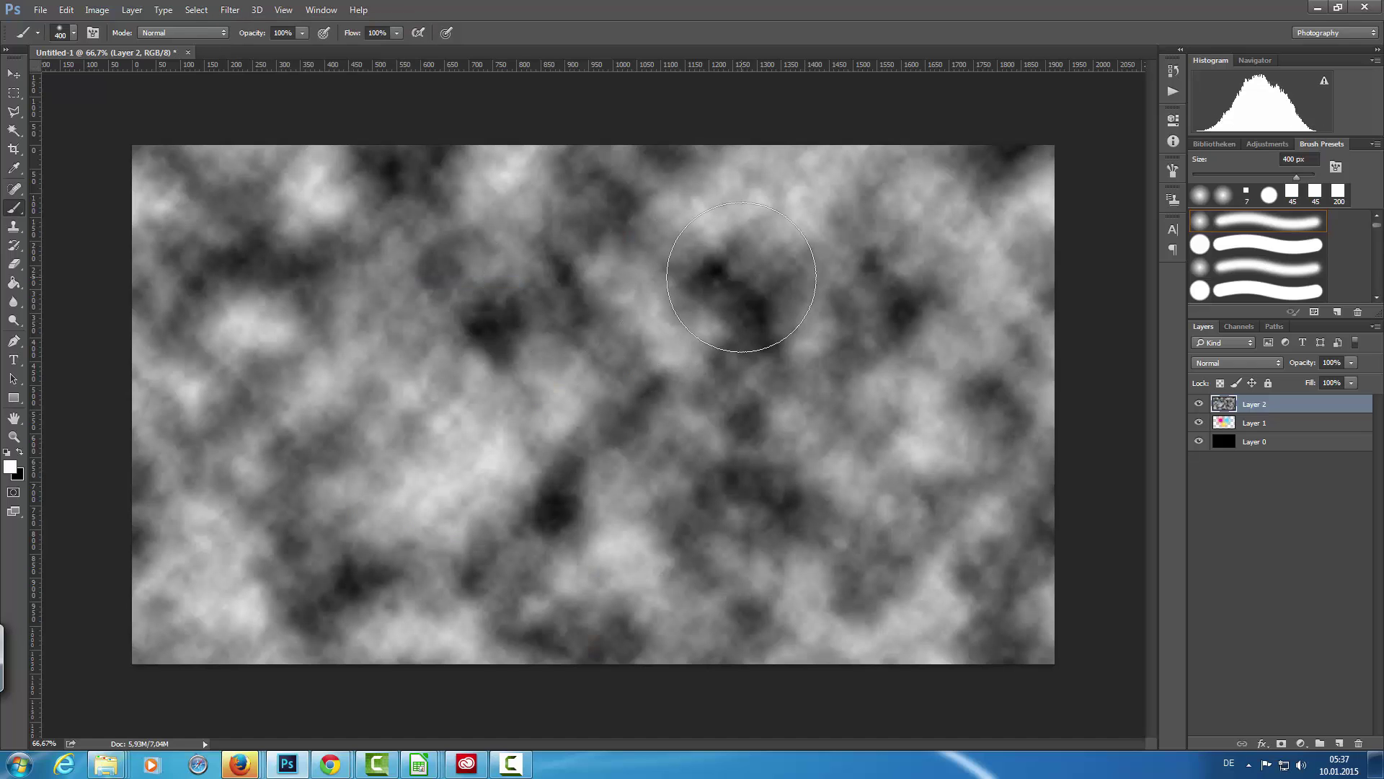
pyautogui.click(1235, 361)
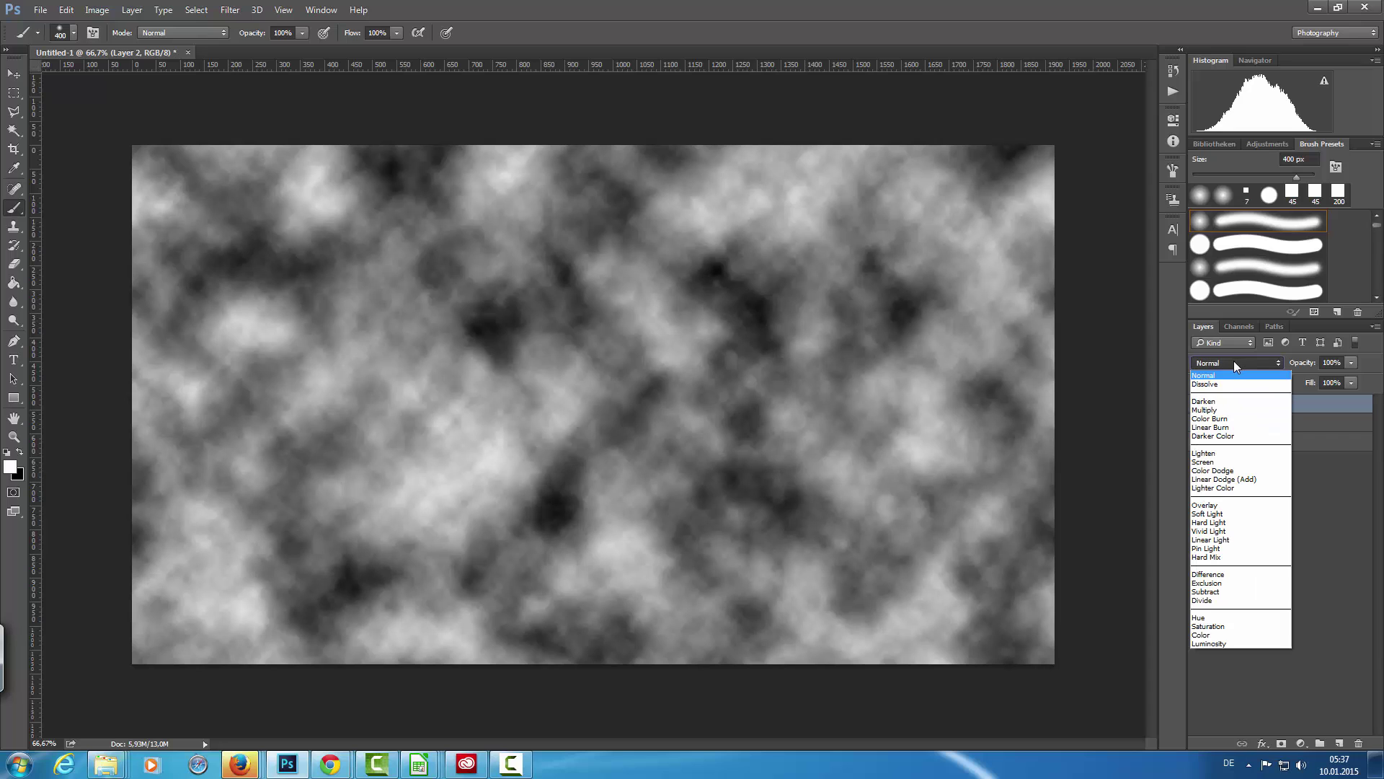
pyautogui.click(1227, 507)
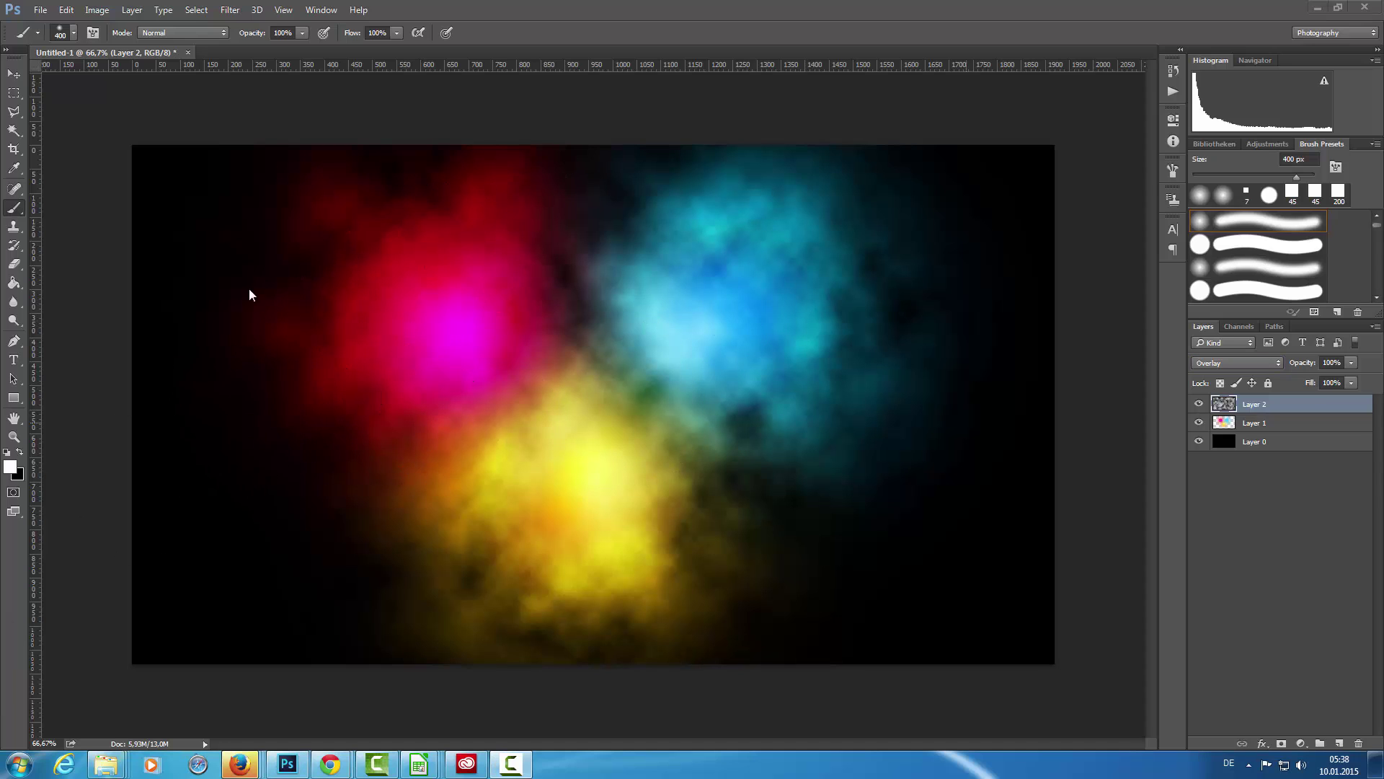
pyautogui.click(1340, 744)
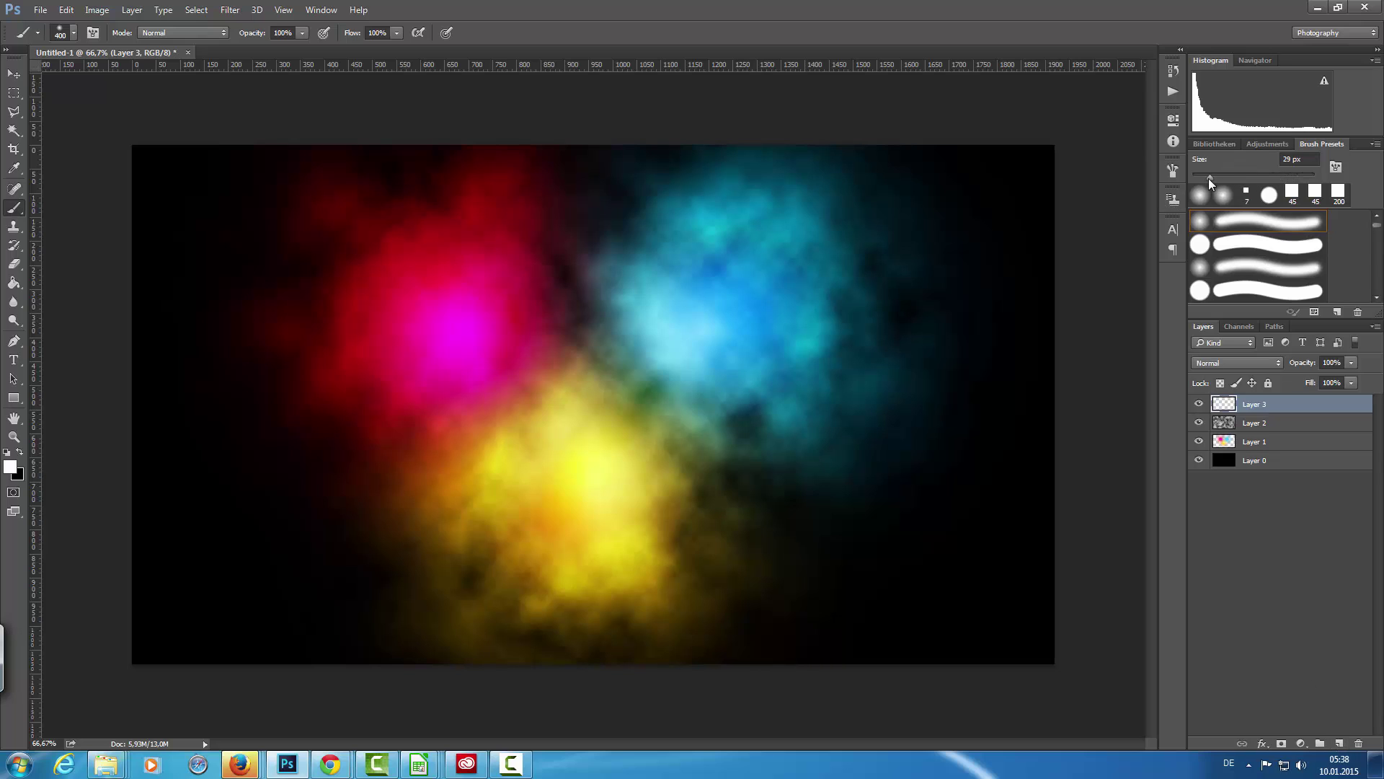
# - Set the brush to 8 px with Shape Dynamics size jitter controlled by Pen Pressure
pyautogui.moveTo(1200, 176); pyautogui.dragTo(1197, 176)
pyautogui.click(1172, 172)
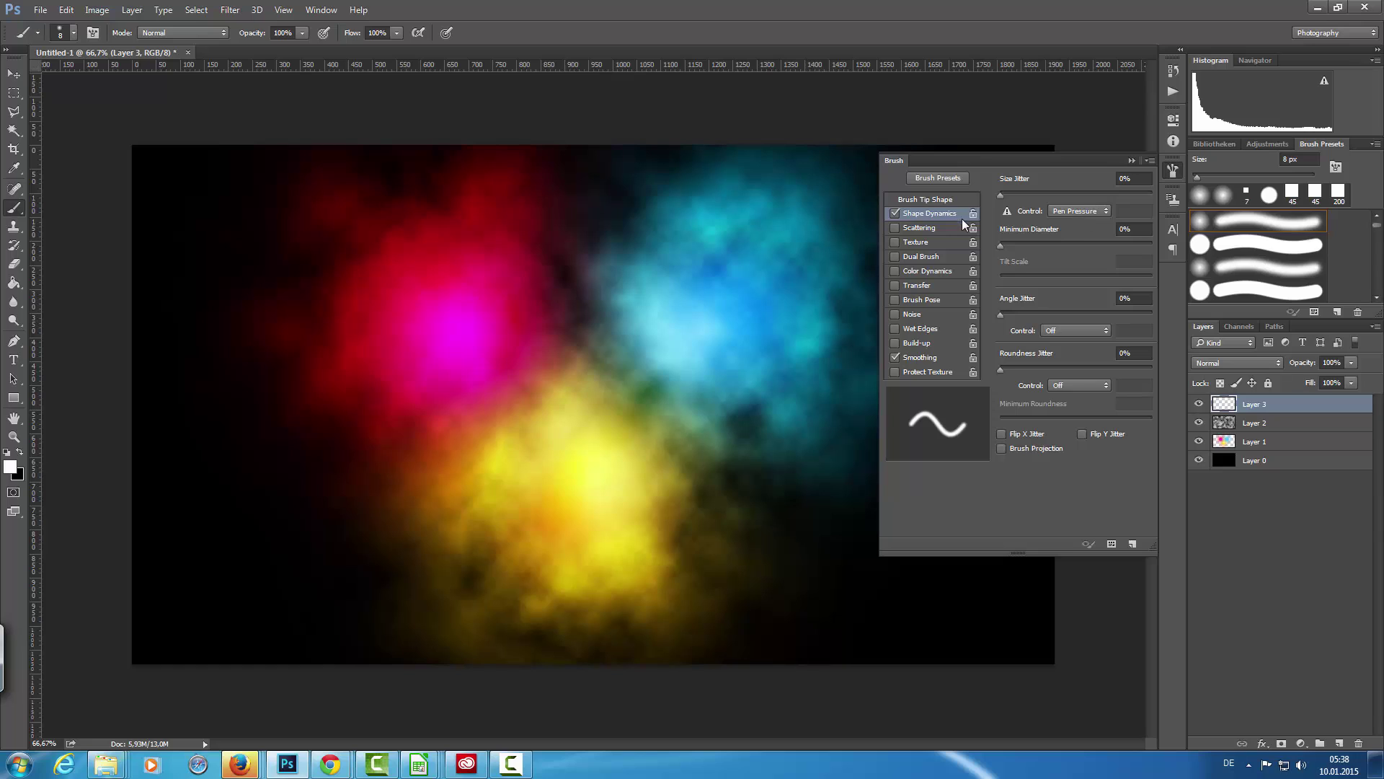
pyautogui.click(1086, 217)
pyautogui.click(1119, 198)
pyautogui.click(1168, 174)
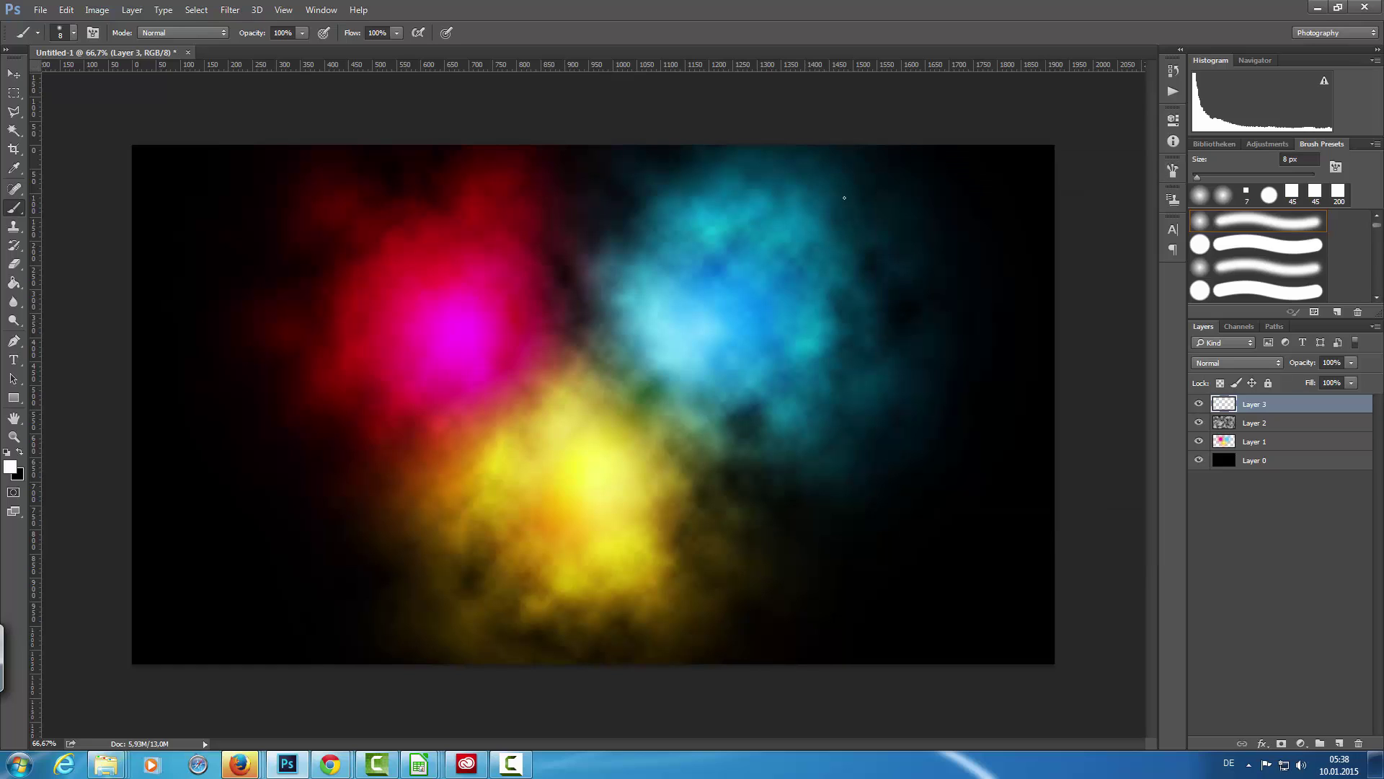
# - Draw a looping Pen path with curved anchors across the magenta, cyan and yellow glows
pyautogui.click(12, 342)
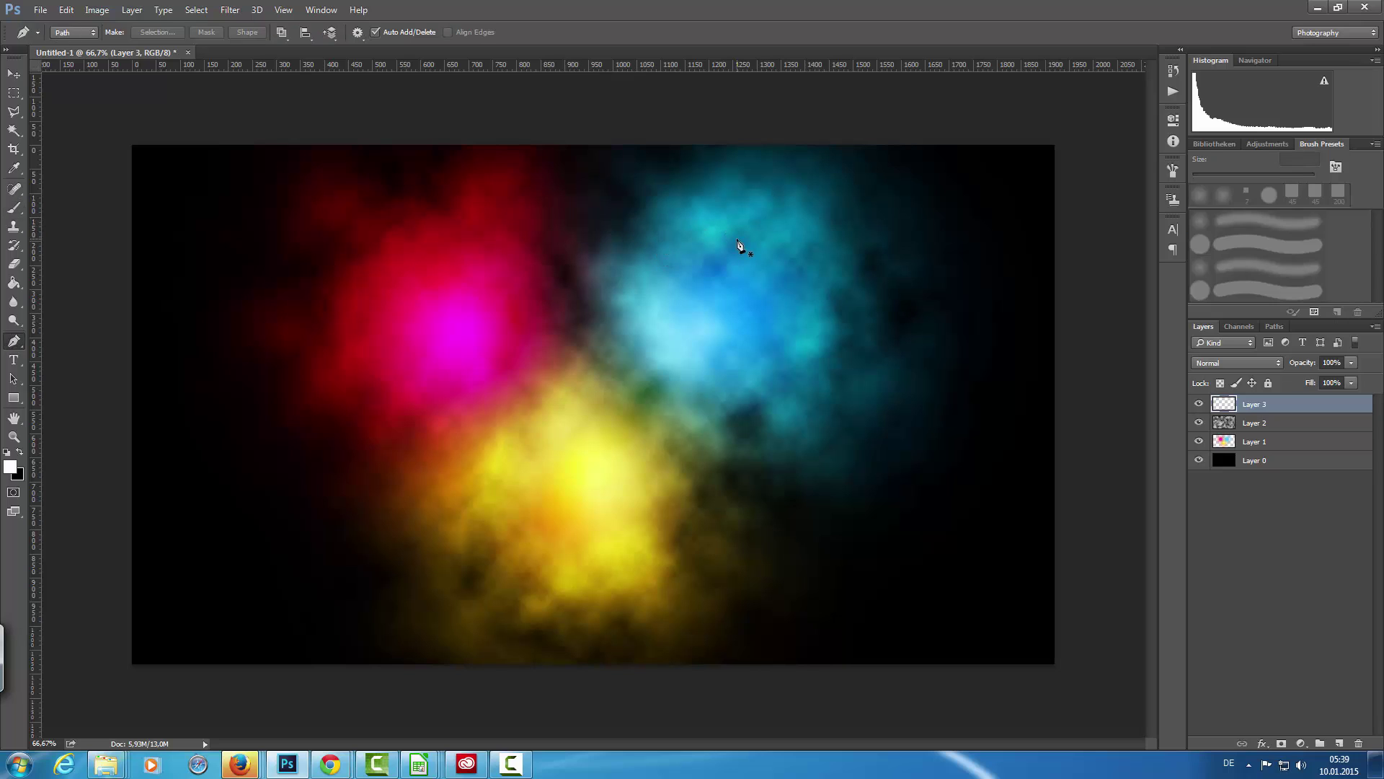
pyautogui.click(737, 238)
pyautogui.moveTo(552, 221); pyautogui.dragTo(477, 249)
pyautogui.moveTo(490, 338); pyautogui.dragTo(563, 370)
pyautogui.moveTo(702, 381); pyautogui.dragTo(631, 457)
pyautogui.moveTo(502, 460); pyautogui.dragTo(426, 421)
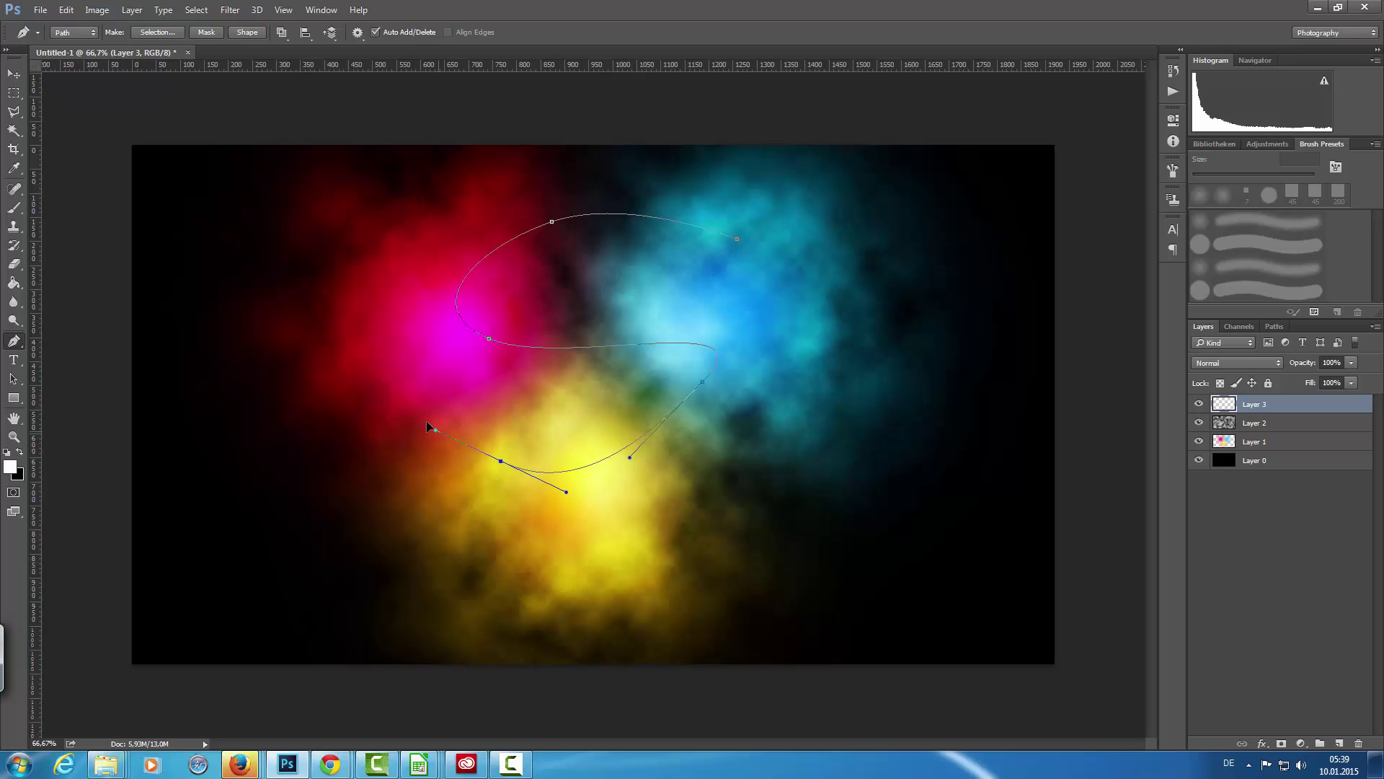
pyautogui.keyDown('alt'); pyautogui.moveTo(574, 499); pyautogui.dragTo(518, 479); pyautogui.keyUp('alt')
# - Reshape the path by moving the start and bottom anchors and adjusting curve handles
pyautogui.keyDown('ctrl'); pyautogui.moveTo(388, 419); pyautogui.dragTo(395, 379); pyautogui.keyUp('ctrl')
pyautogui.keyDown('ctrl'); pyautogui.moveTo(500, 461); pyautogui.dragTo(498, 482); pyautogui.keyUp('ctrl')
pyautogui.moveTo(418, 404); pyautogui.dragTo(414, 411)
pyautogui.keyDown('ctrl'); pyautogui.moveTo(668, 423); pyautogui.dragTo(741, 369); pyautogui.keyUp('ctrl')
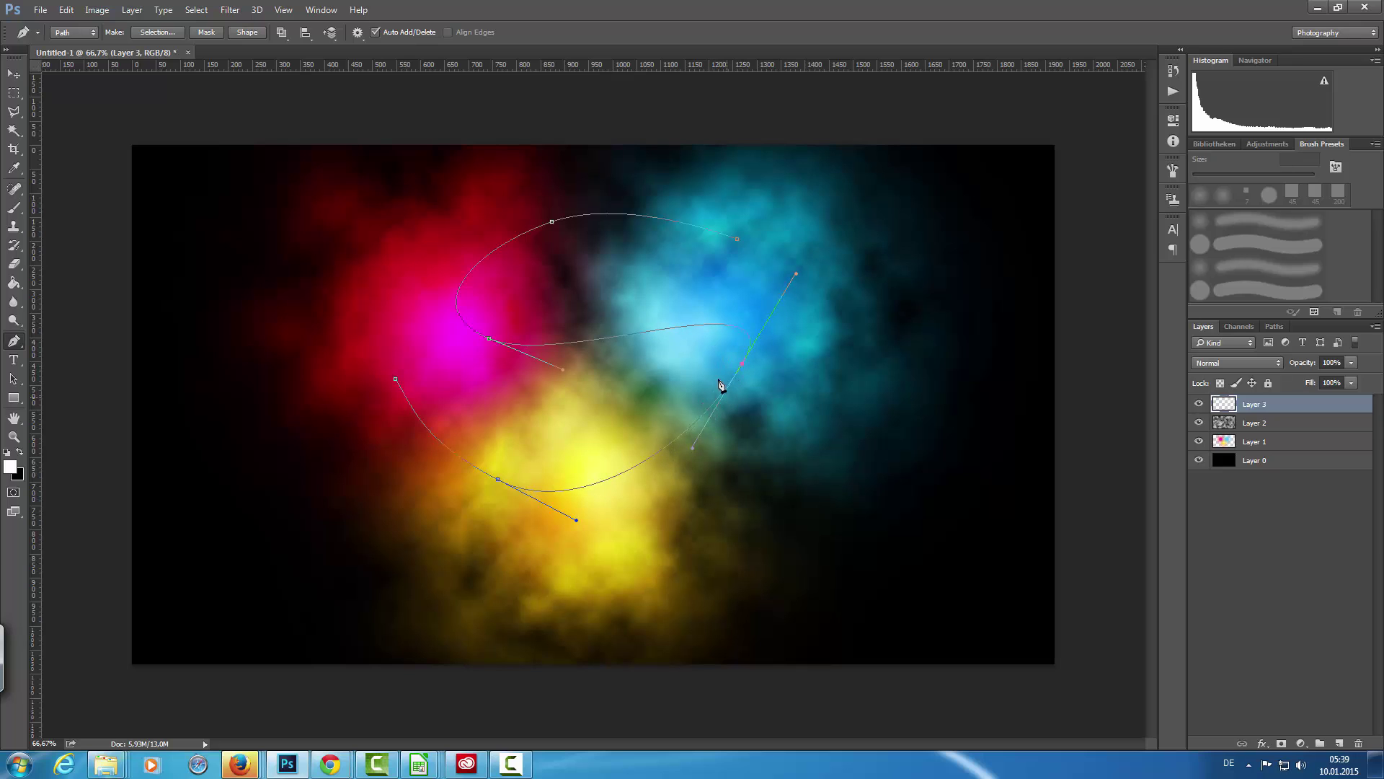
# - Stroke the path with the white brush using Simulate Pressure, then delete the path
pyautogui.rightClick(694, 329)
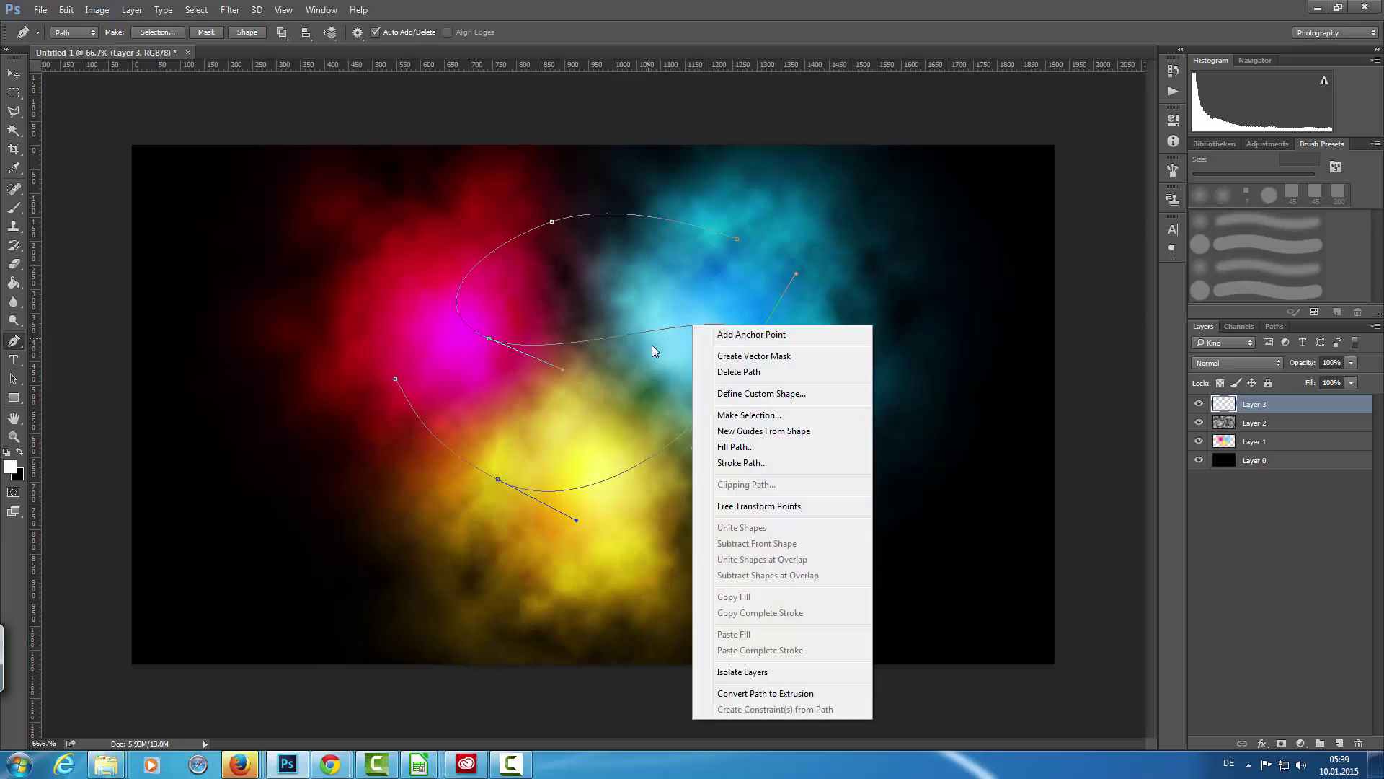
pyautogui.click(743, 463)
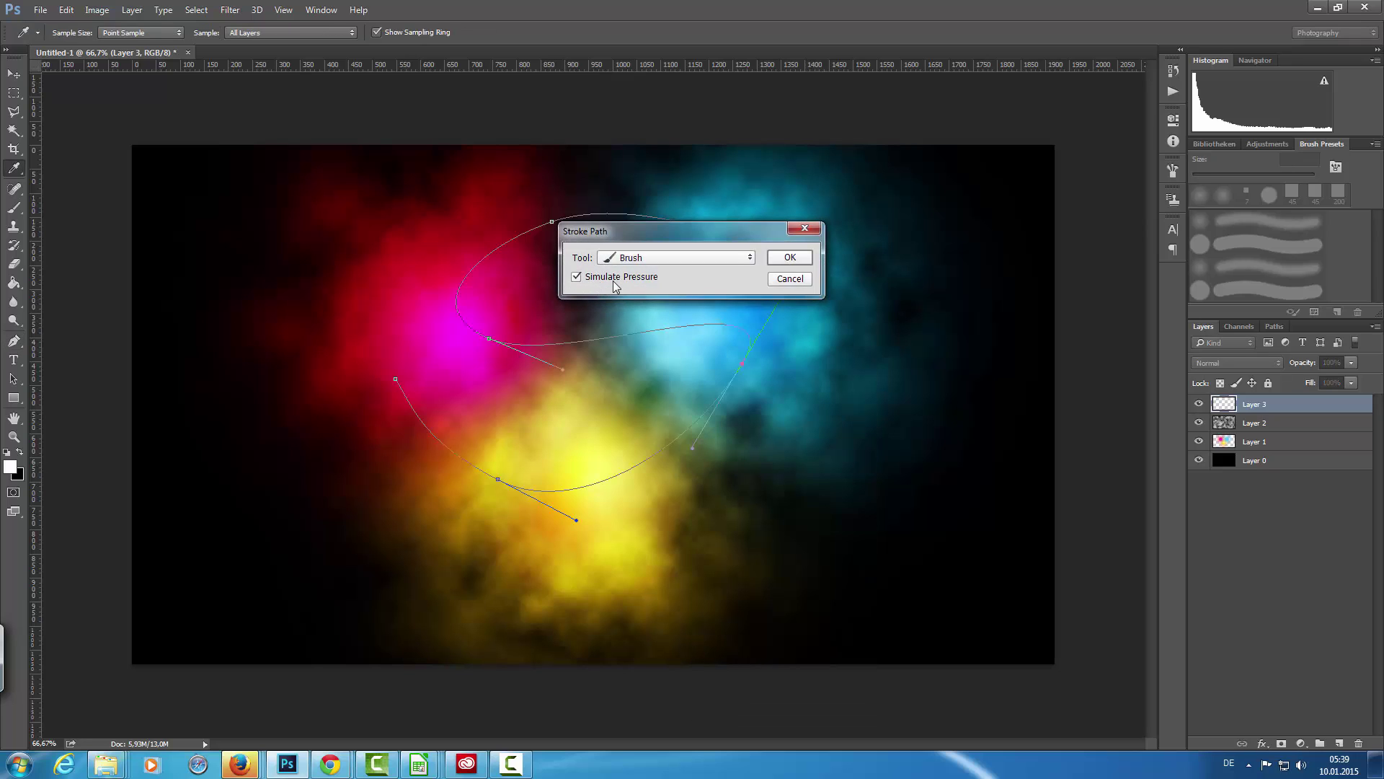
pyautogui.click(790, 258)
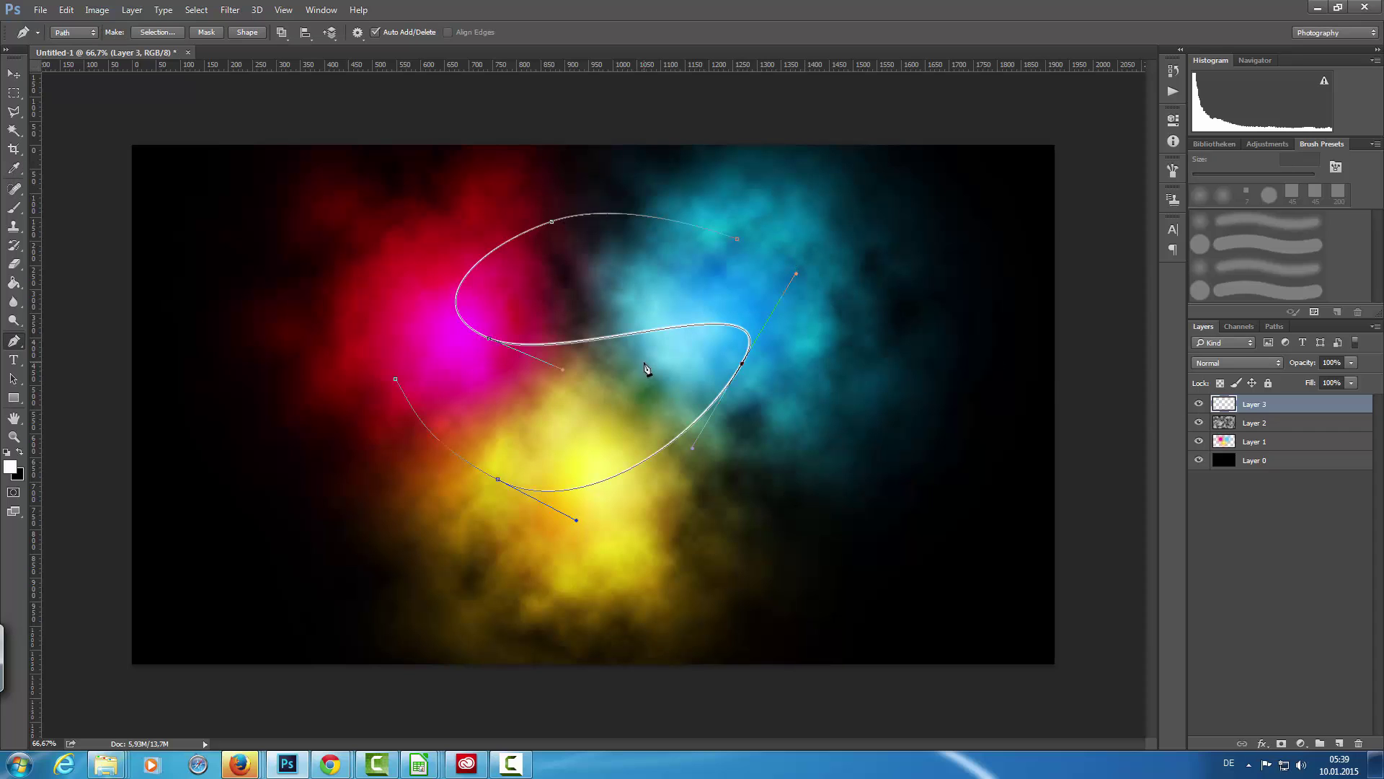
pyautogui.rightClick(689, 433)
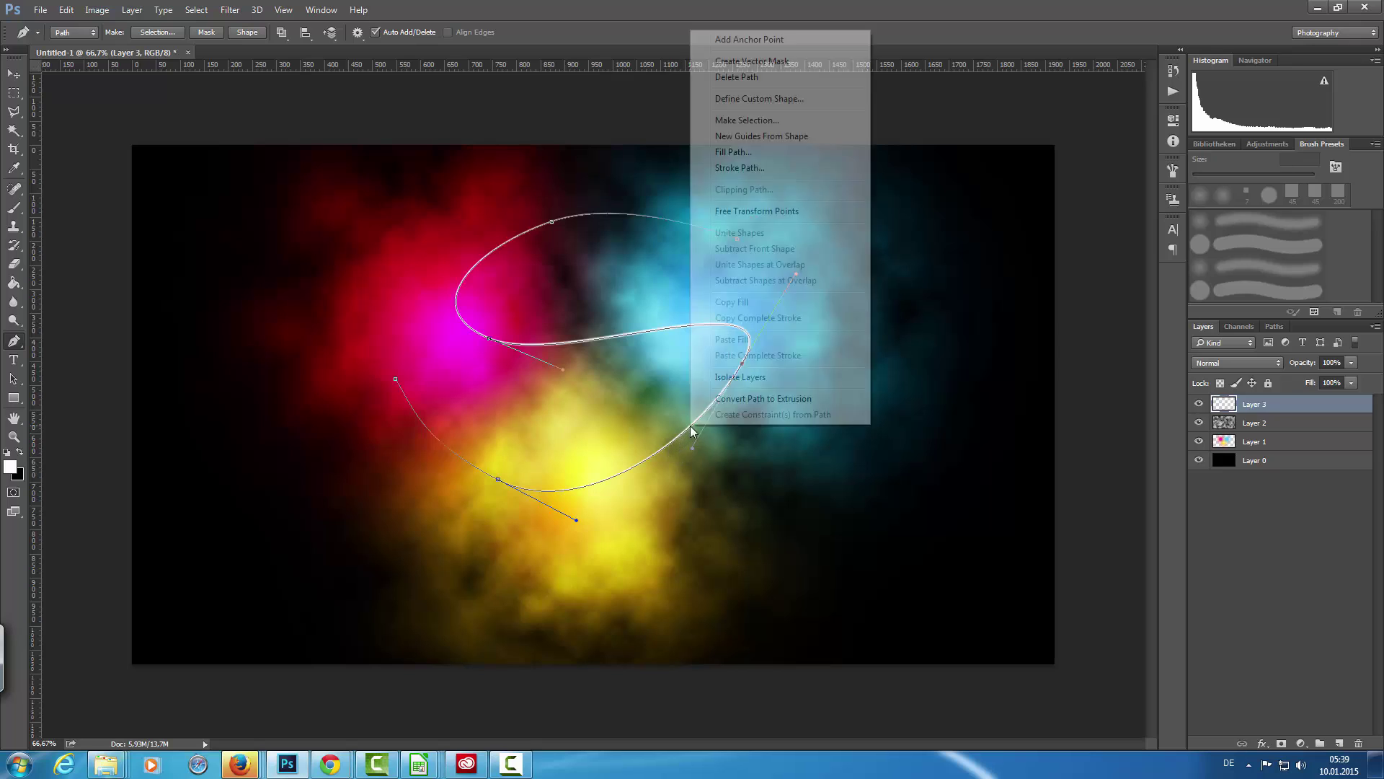
pyautogui.click(758, 83)
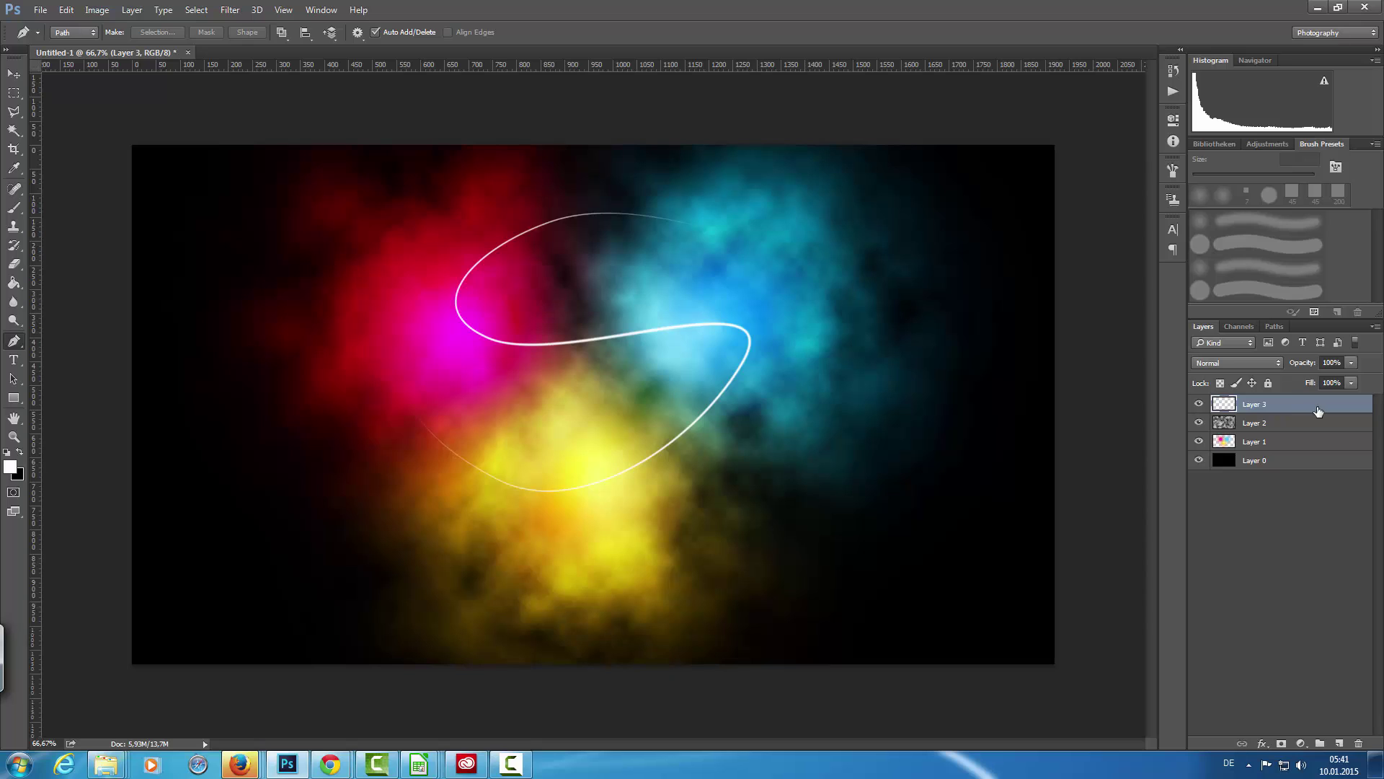
# - Duplicate the stroke layer twice, merge the three copies, and add a new layer above
pyautogui.hotkey('ctrl', 'j')
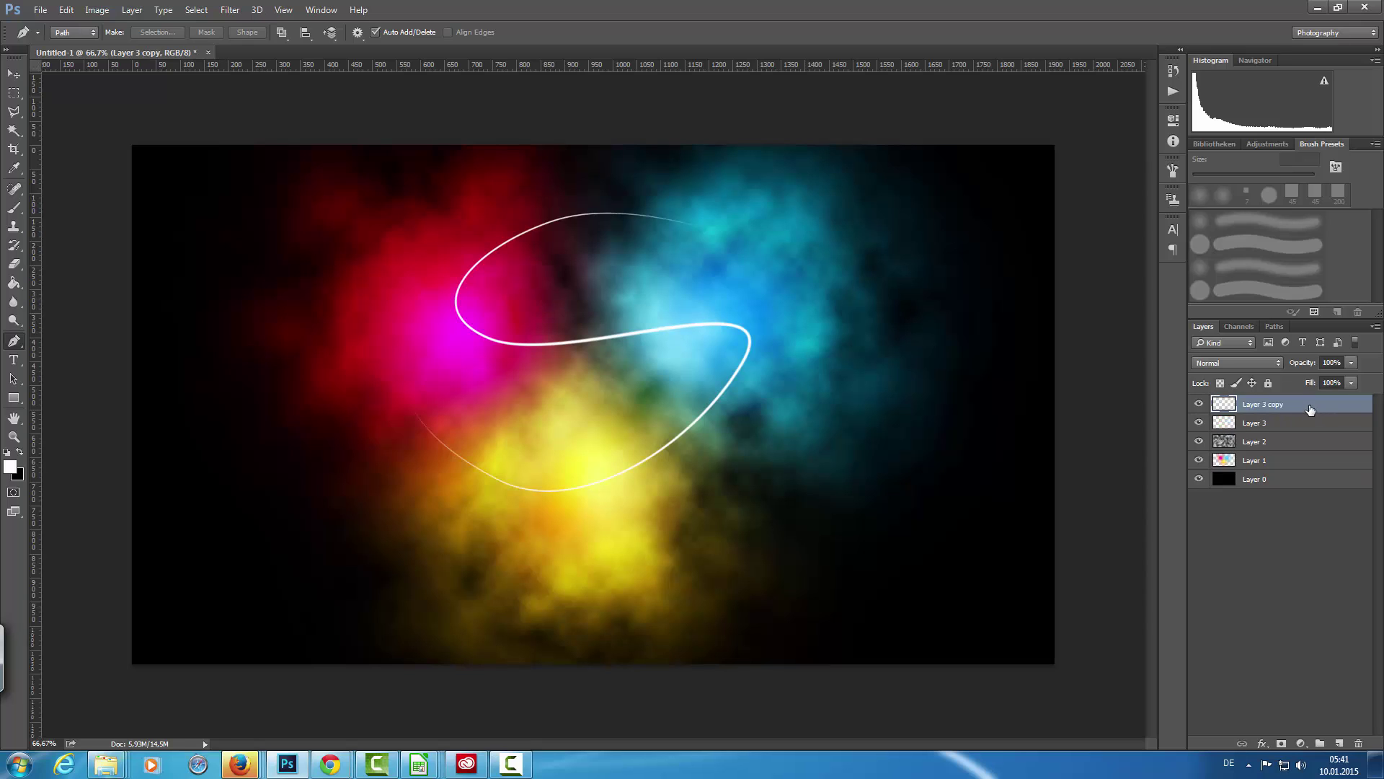
pyautogui.hotkey('ctrl', 'j')
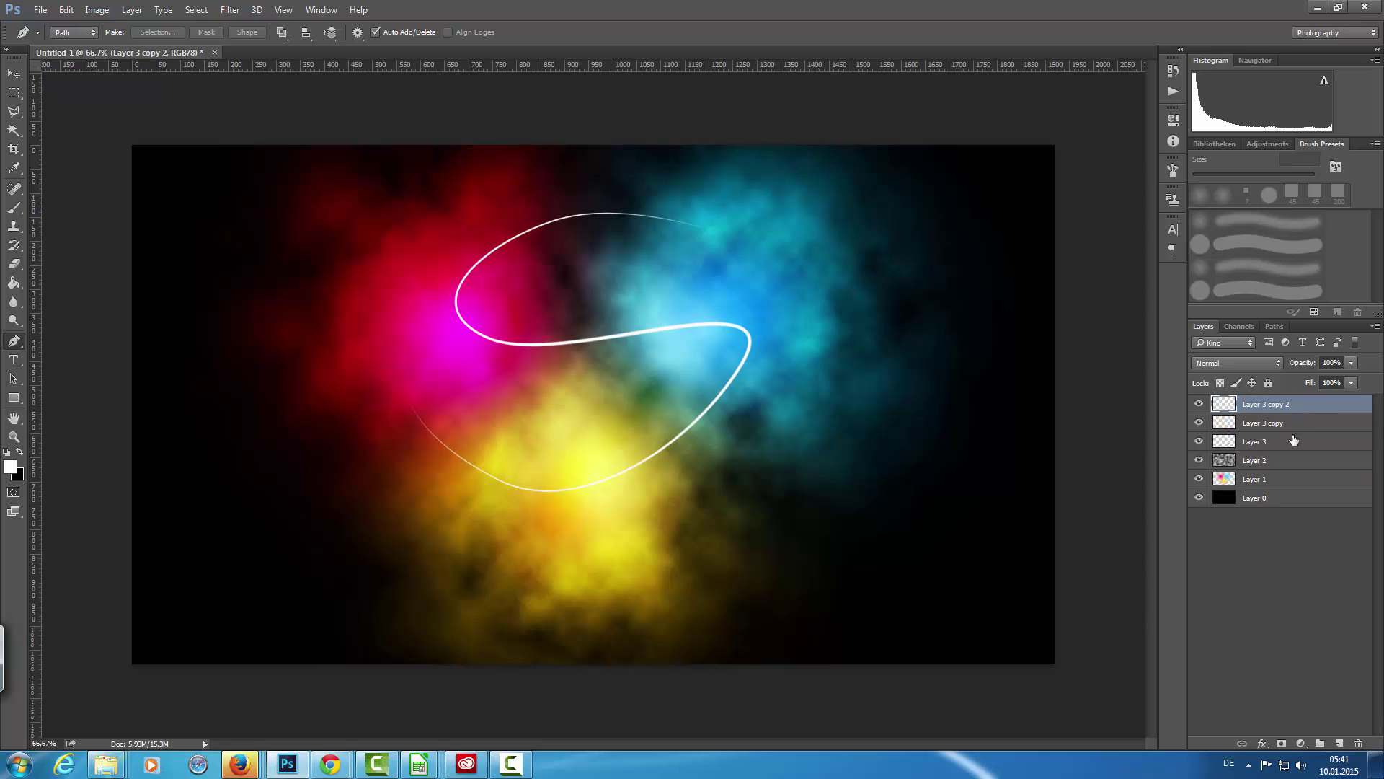
pyautogui.keyDown('shift'); pyautogui.click(1293, 440); pyautogui.keyUp('shift')
pyautogui.hotkey('ctrl', 'e')
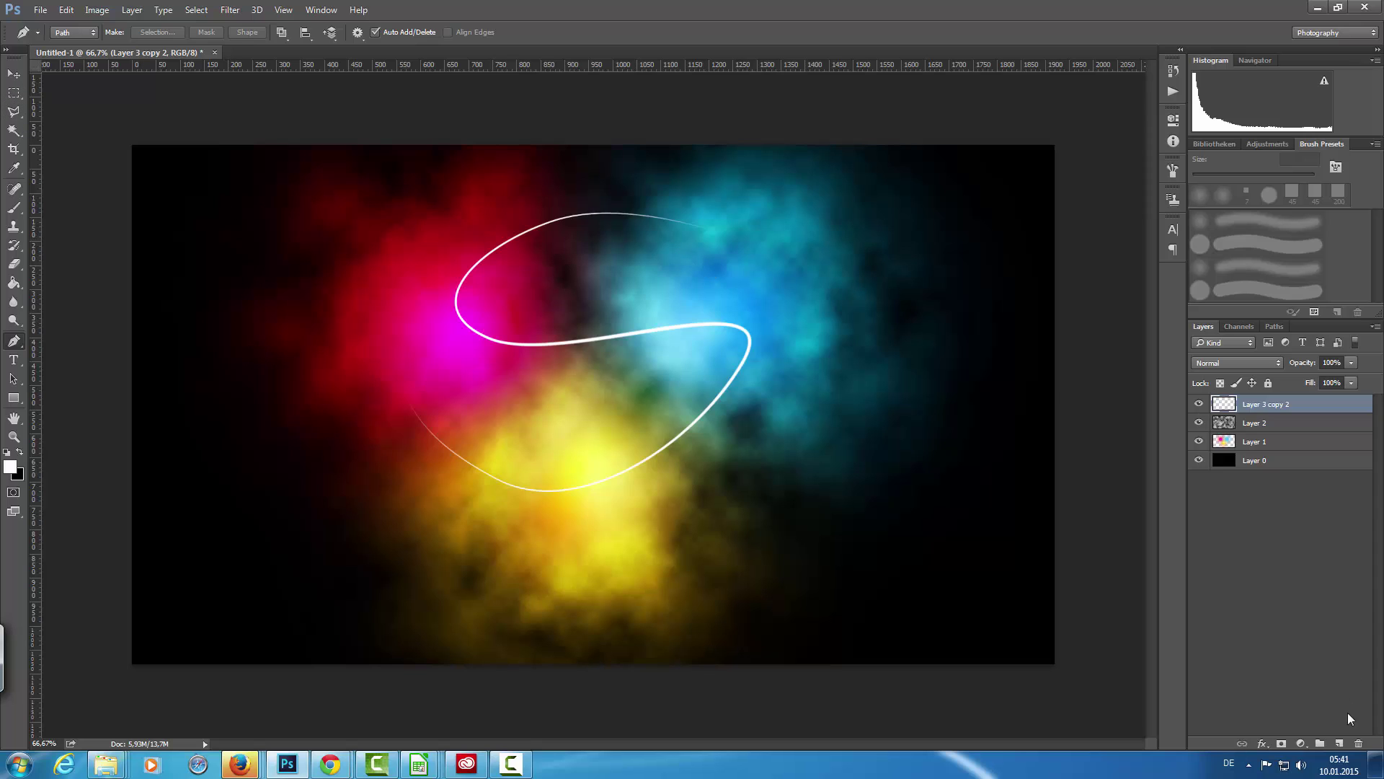
pyautogui.click(1339, 743)
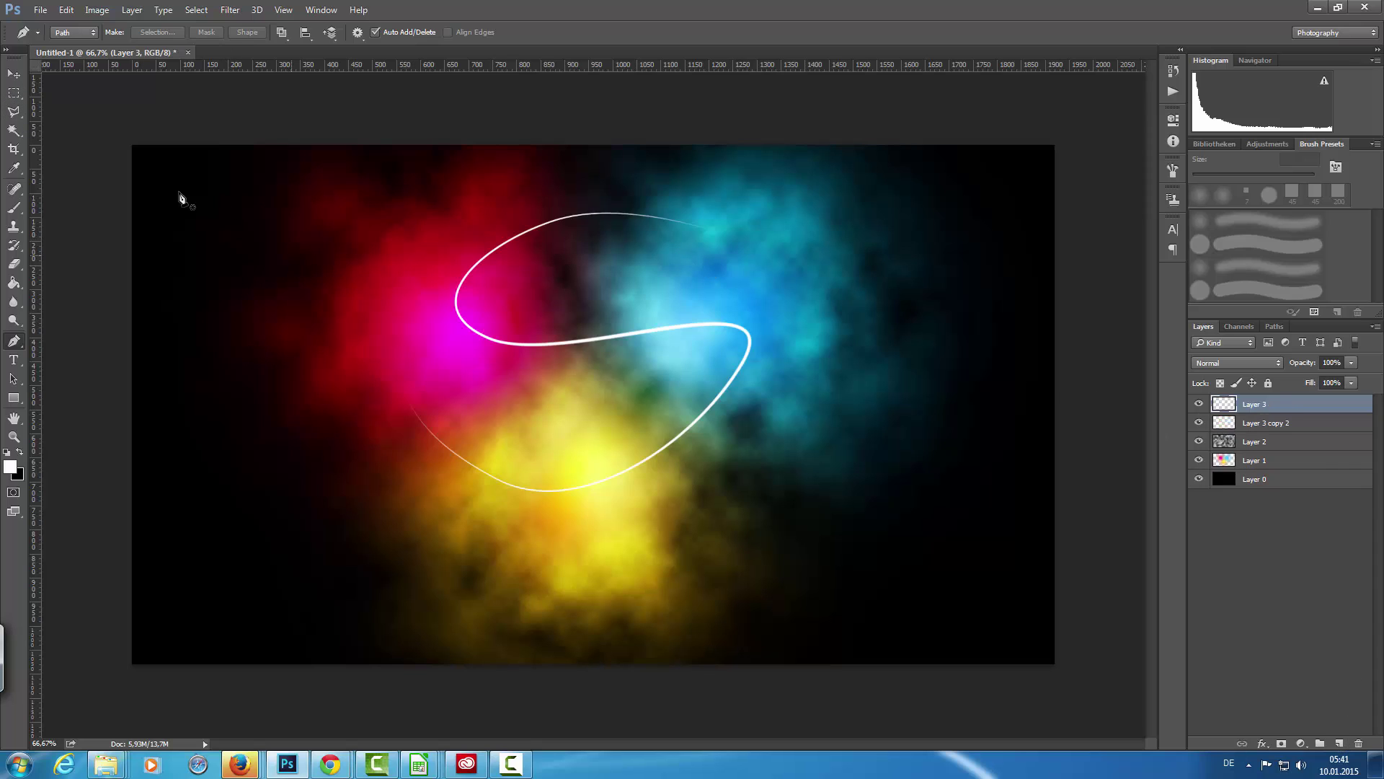
# - Paint one big soft white glow in the centre with a 1200 px brush
pyautogui.click(13, 208)
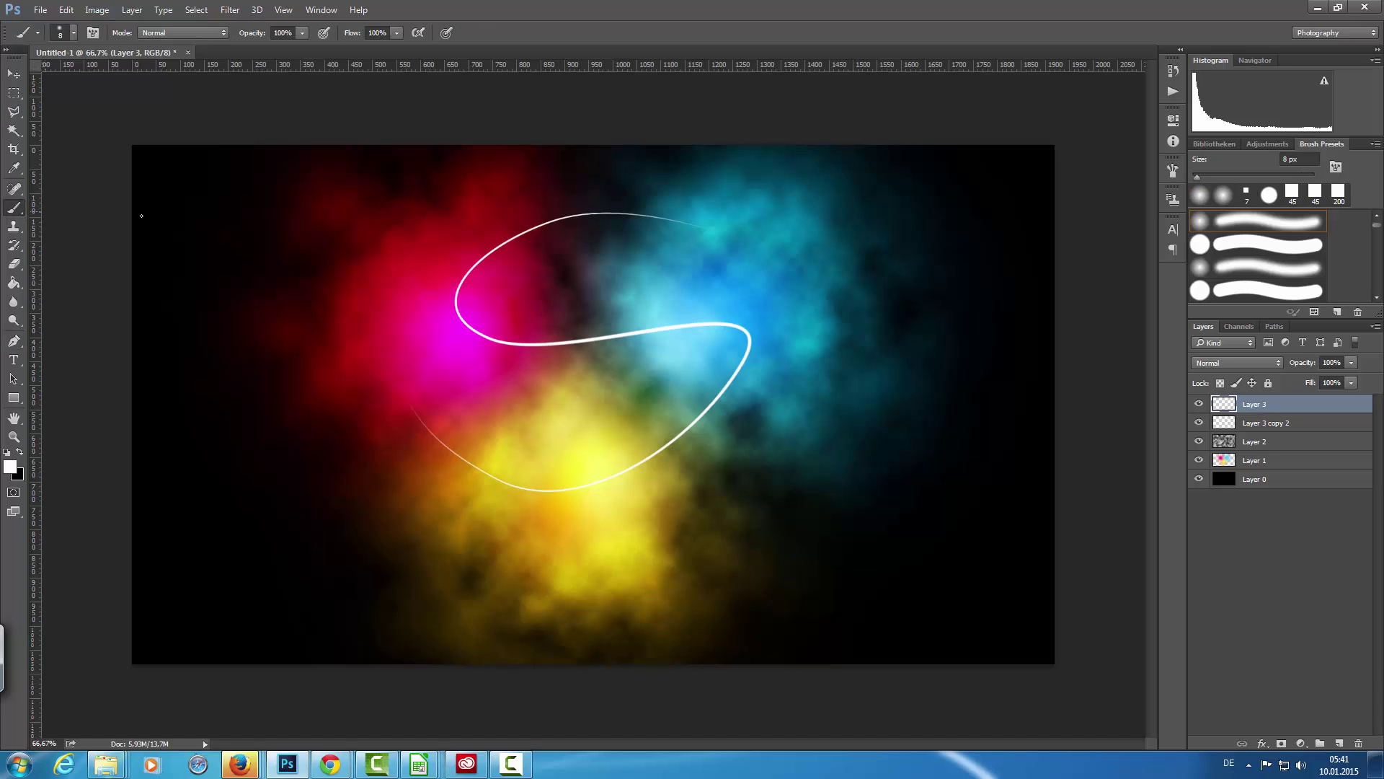
pyautogui.moveTo(1228, 180); pyautogui.dragTo(1302, 177)
pyautogui.press(']')
pyautogui.press(']')
pyautogui.press(']')
pyautogui.press(']')
pyautogui.press(']')
pyautogui.press(']')
pyautogui.press(']')
pyautogui.press(']')
pyautogui.press(']')
pyautogui.press(']')
pyautogui.press('[')
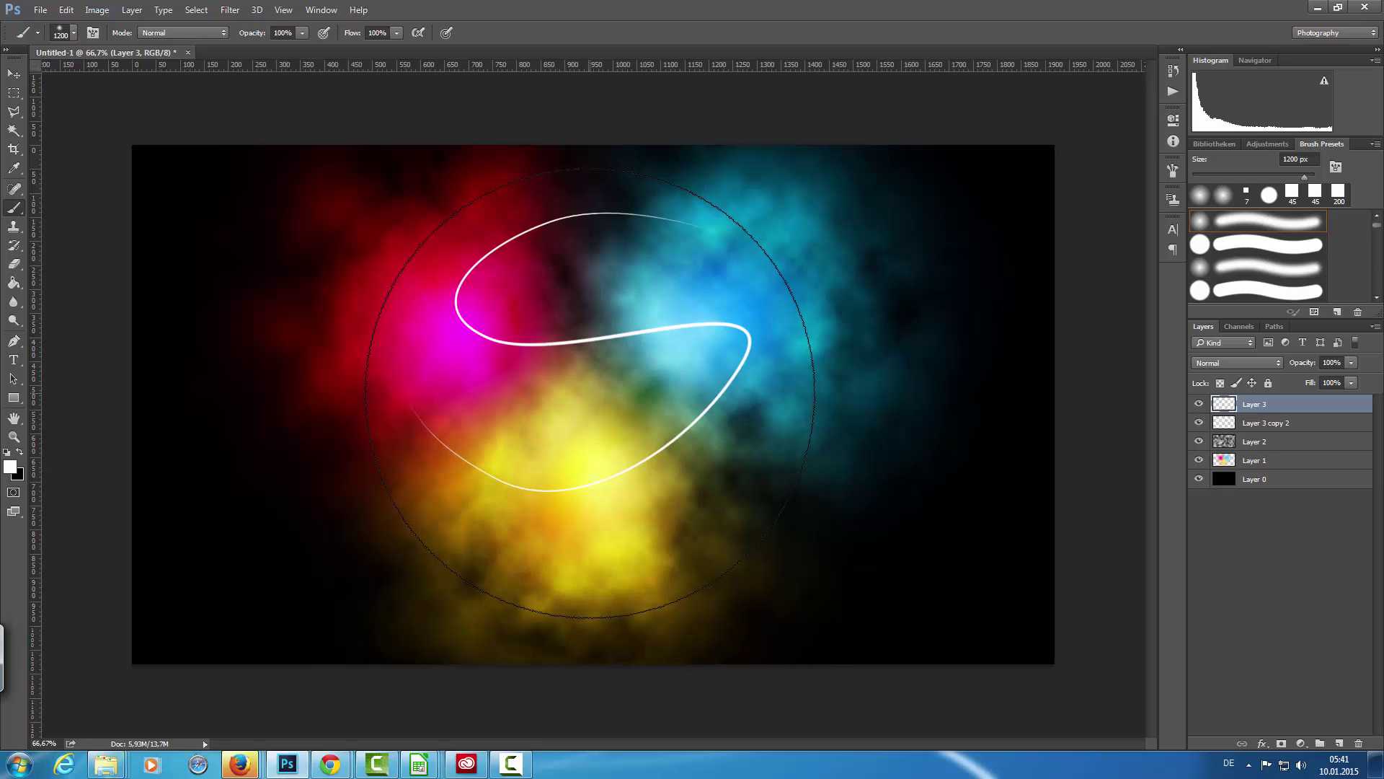
pyautogui.click(590, 393)
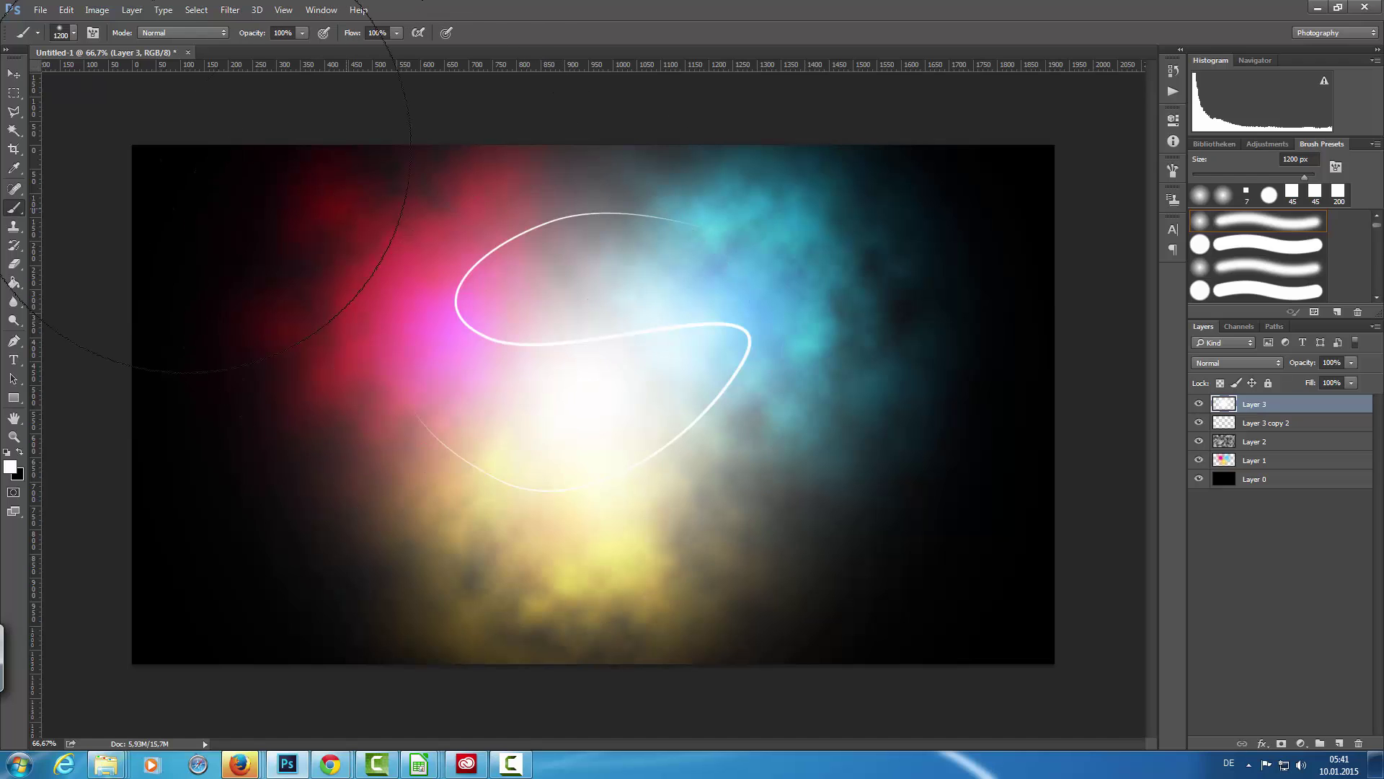
# - Free Transform the glow, squashing it into a thin horizontal streak
pyautogui.click(11, 75)
pyautogui.hotkey('ctrl', 't')
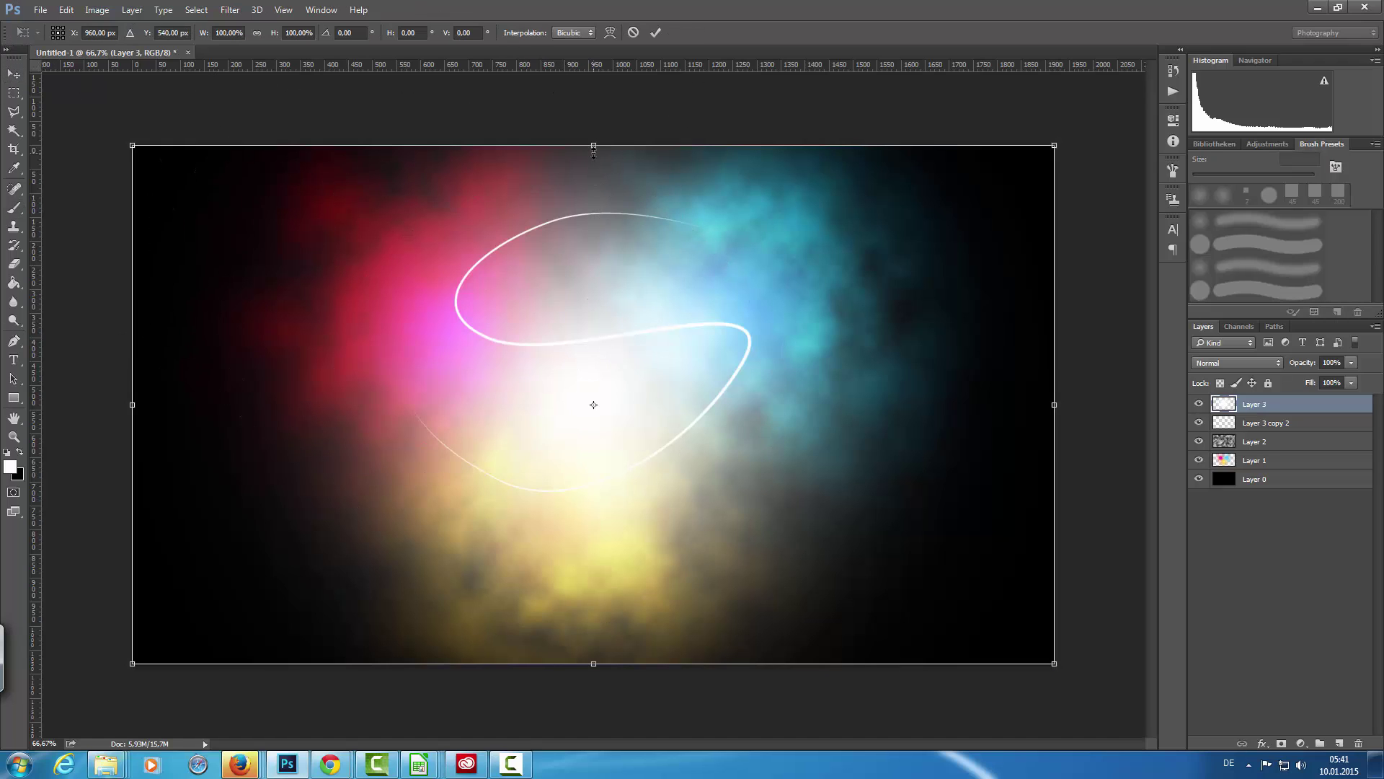
pyautogui.moveTo(594, 146); pyautogui.dragTo(597, 373)
pyautogui.press('Return')
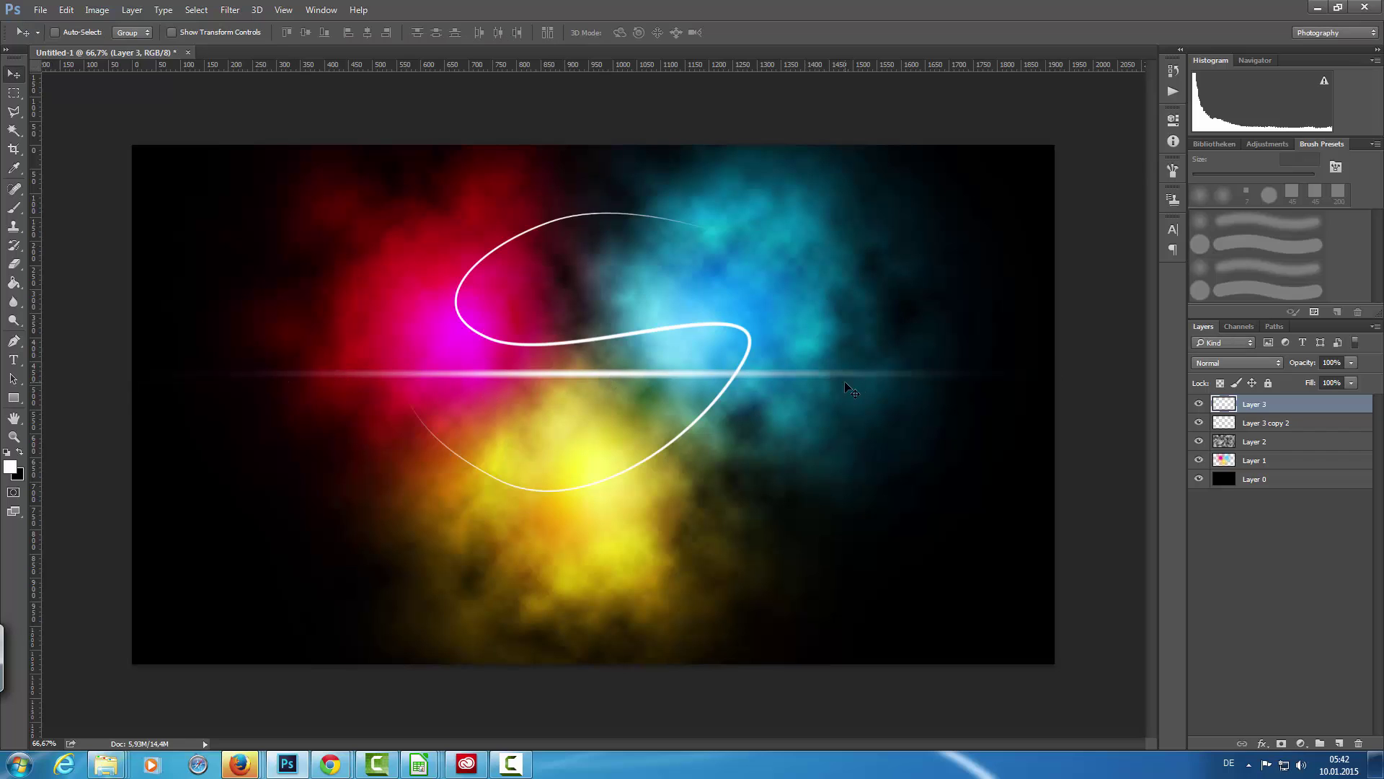
# - Apply Filter > Distort > Twirl with an angle of about 449 to the streak
pyautogui.click(228, 11)
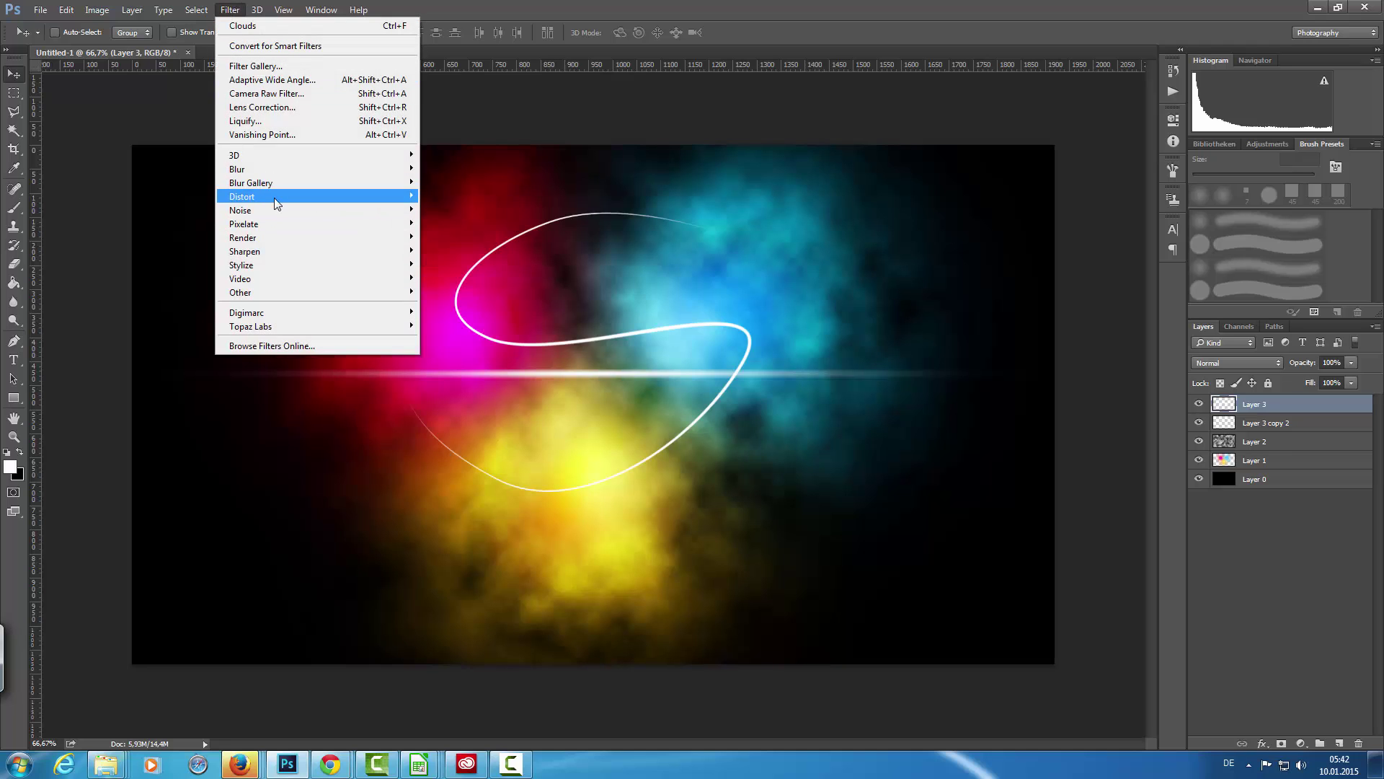
pyautogui.moveTo(274, 198)
pyautogui.click(457, 277)
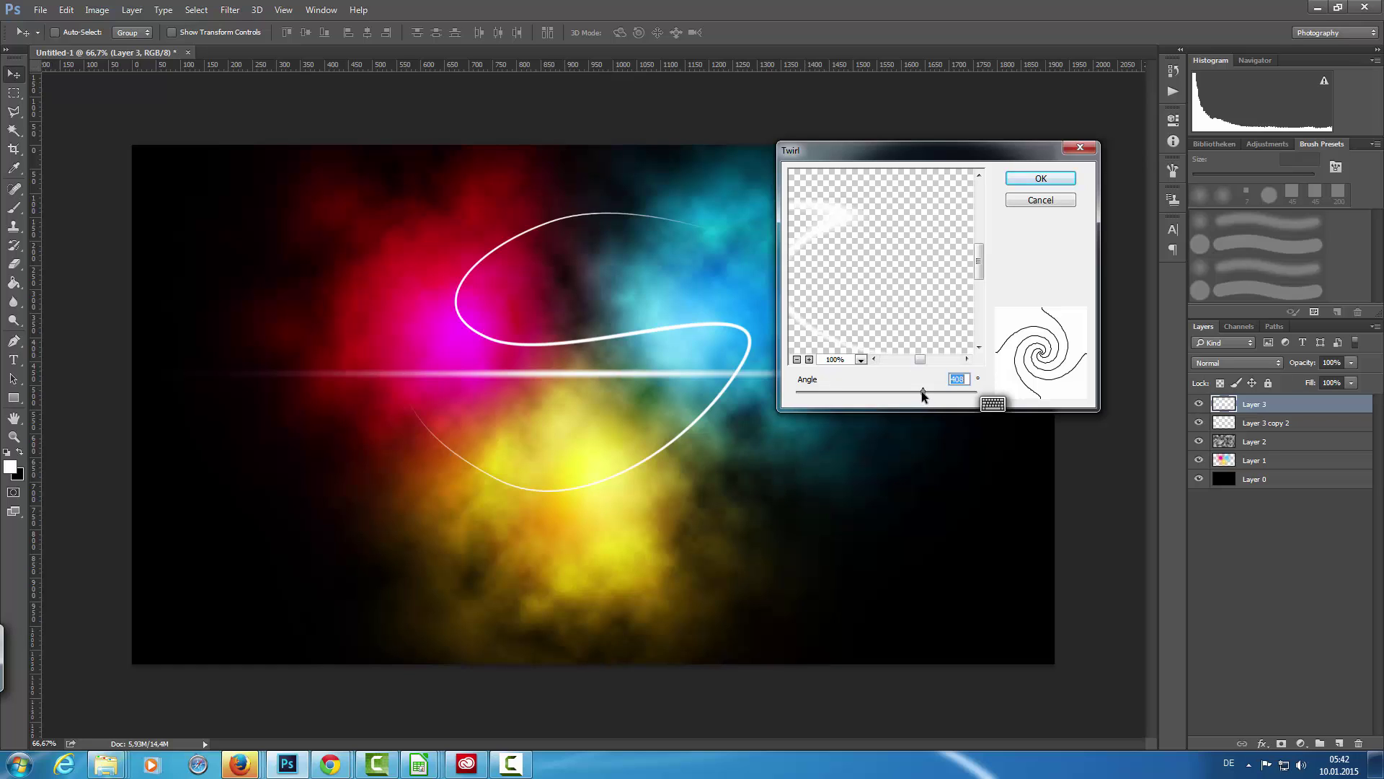
pyautogui.moveTo(922, 391); pyautogui.dragTo(924, 391)
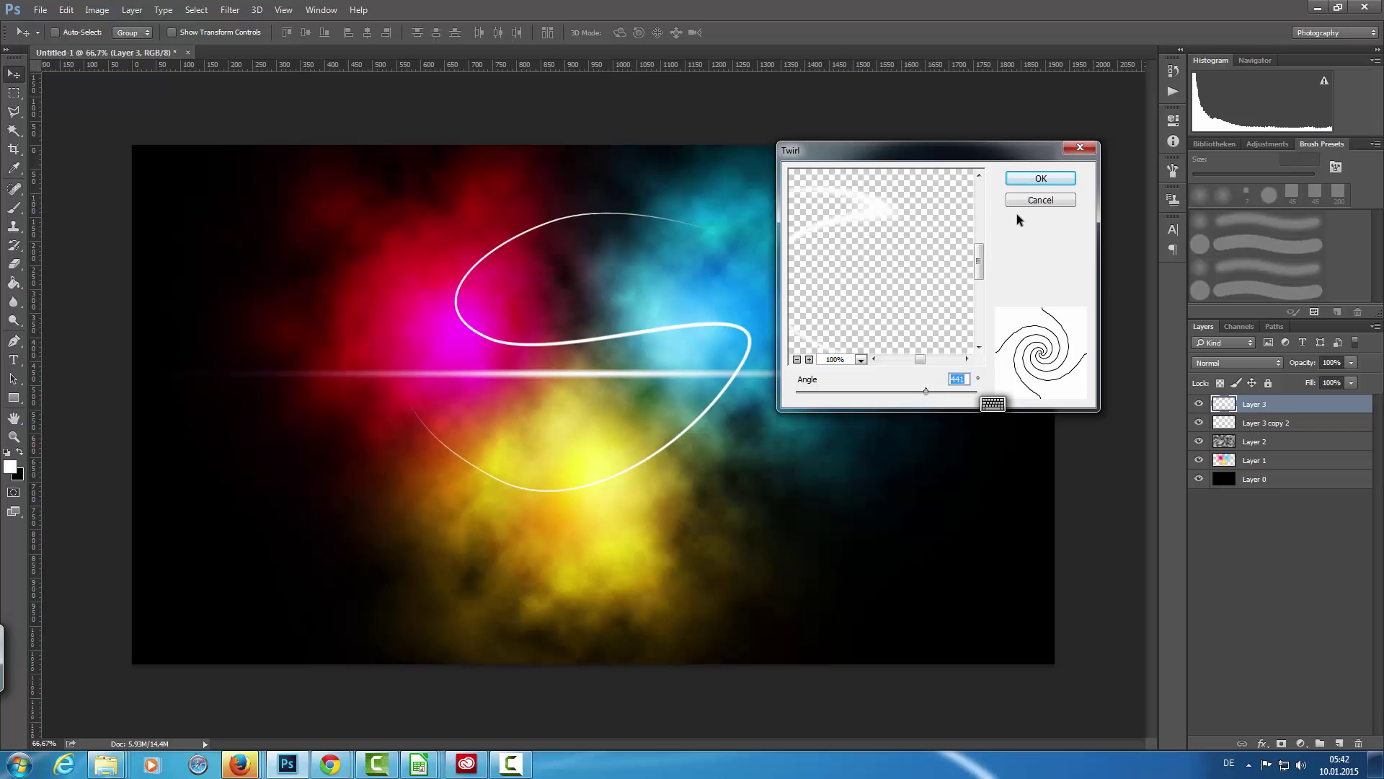
pyautogui.click(1028, 179)
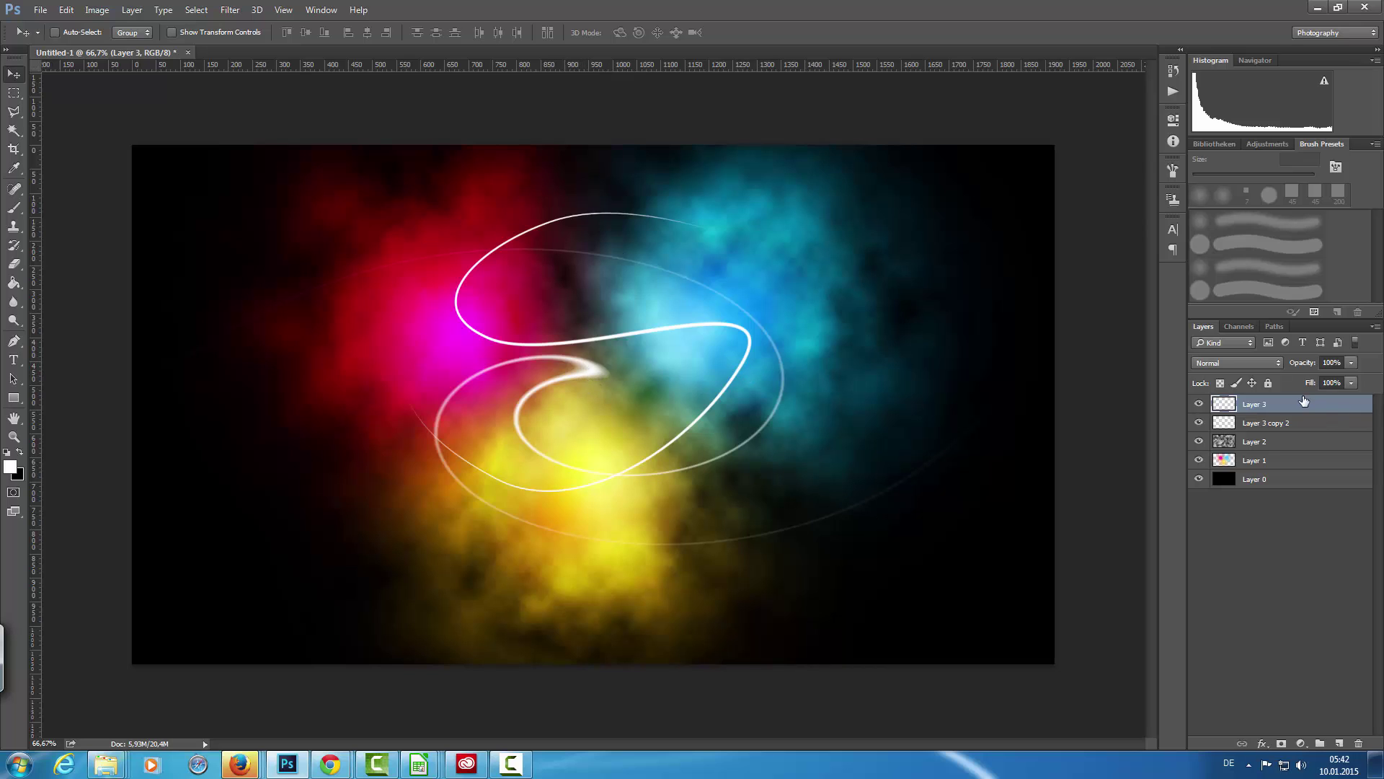
# - Duplicate the swirl twice, merge the three copies, and shift it slightly right and down
pyautogui.hotkey('ctrl', 'j')
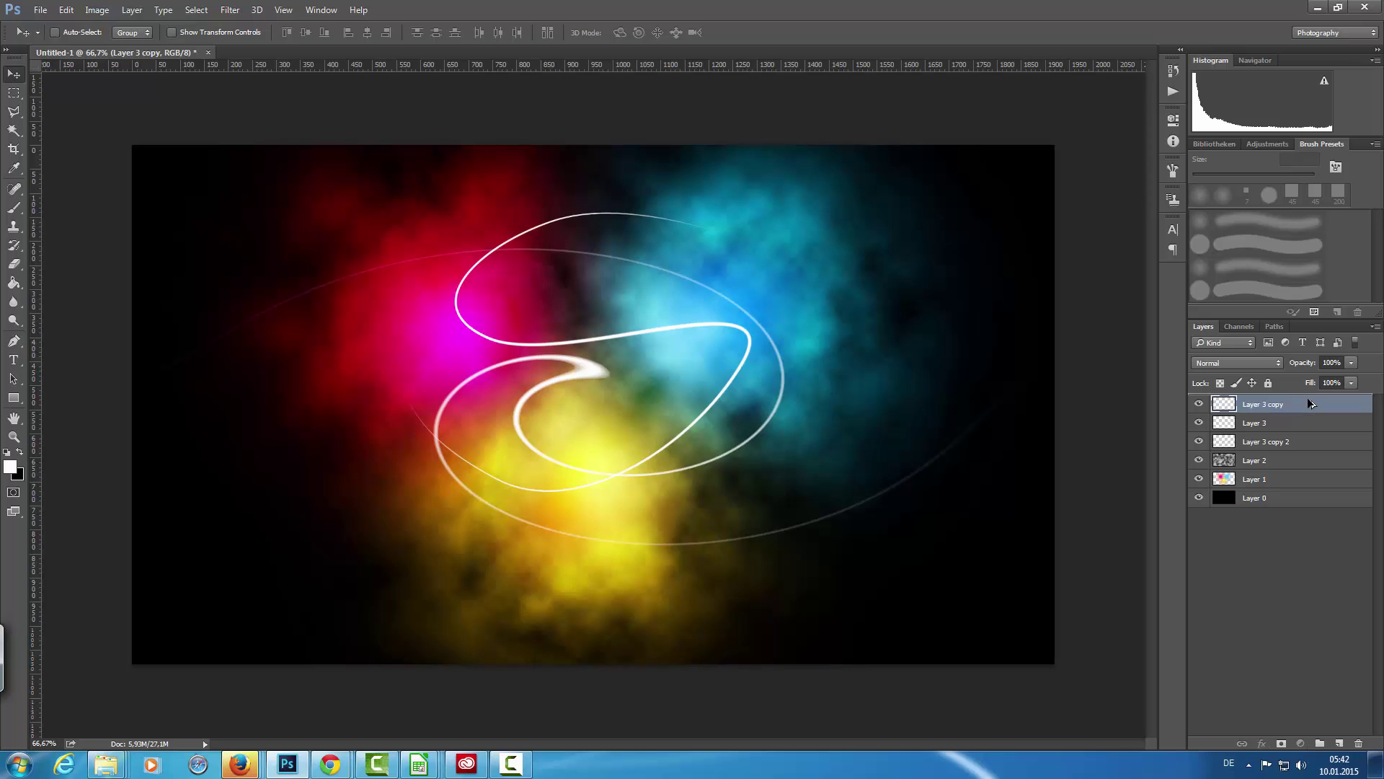
pyautogui.hotkey('ctrl', 'j')
pyautogui.keyDown('shift'); pyautogui.click(1289, 444); pyautogui.keyUp('shift')
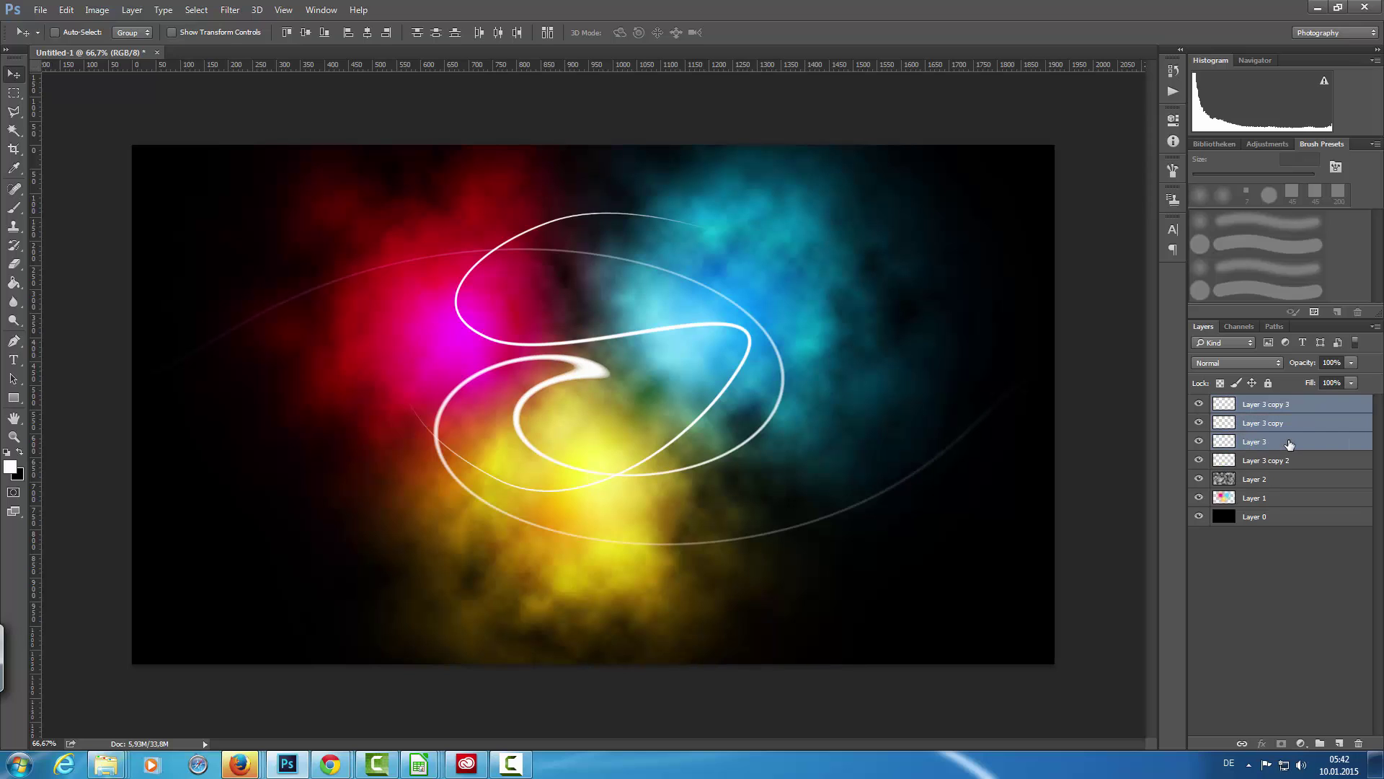
pyautogui.hotkey('ctrl', 'e')
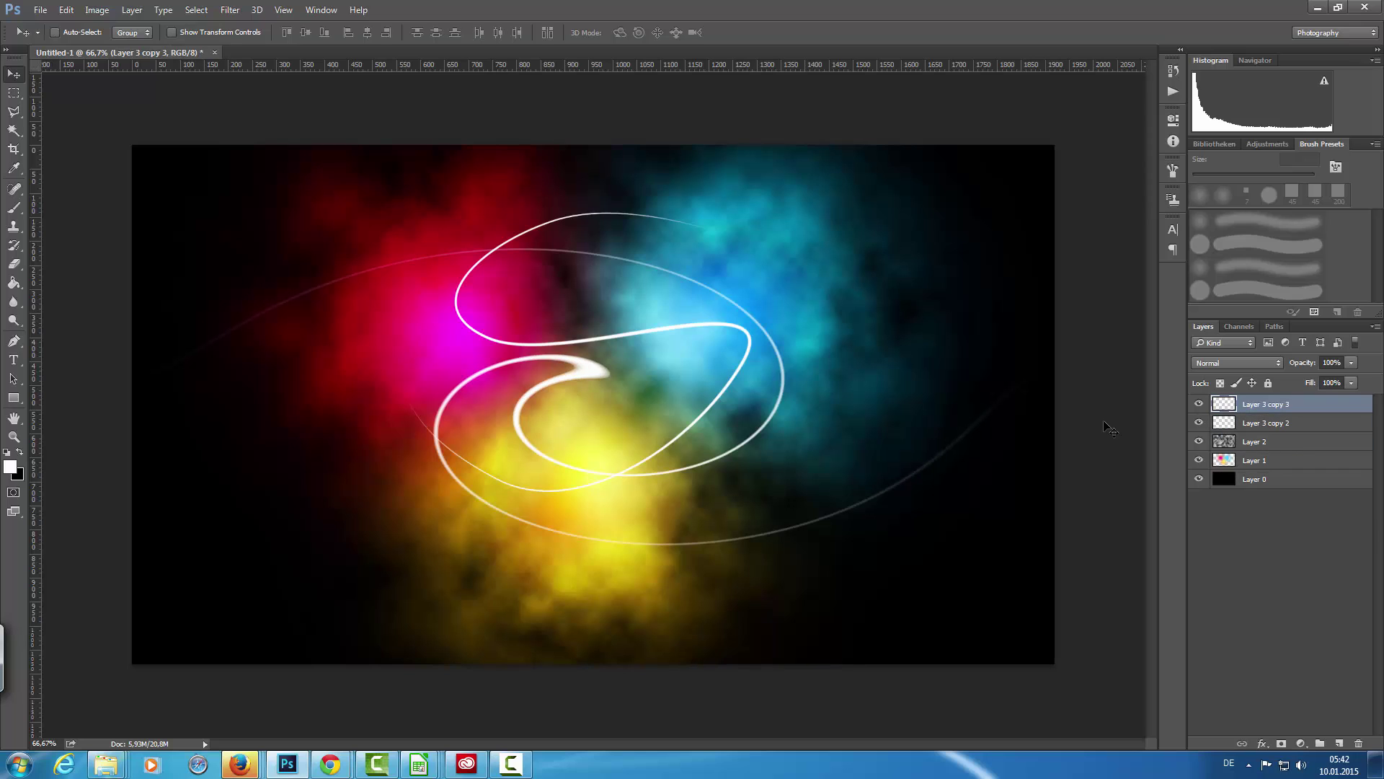
pyautogui.moveTo(593, 376); pyautogui.dragTo(635, 402)
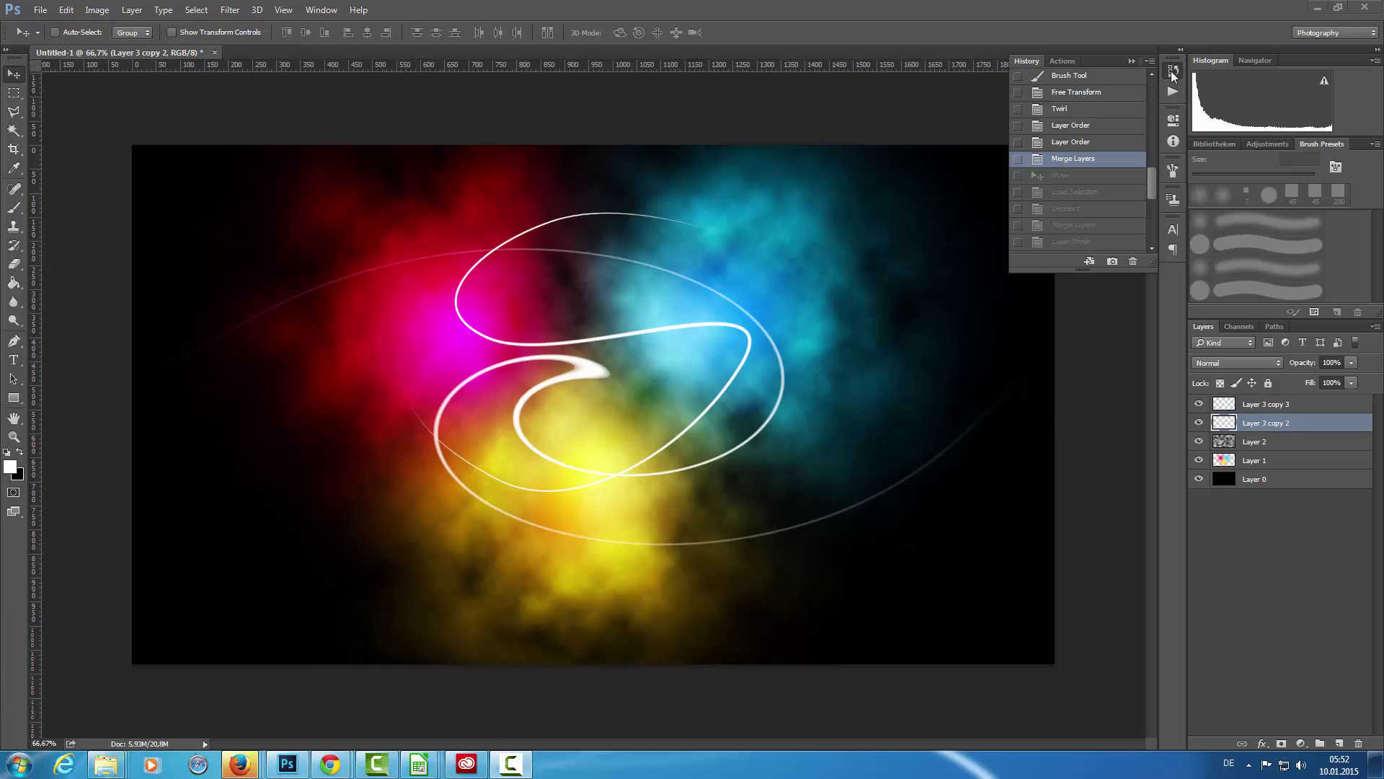
# - Merge both streak layers, then duplicate and offset a copy at 35% opacity
pyautogui.click(1172, 73)
pyautogui.keyDown('shift'); pyautogui.click(1296, 410); pyautogui.keyUp('shift')
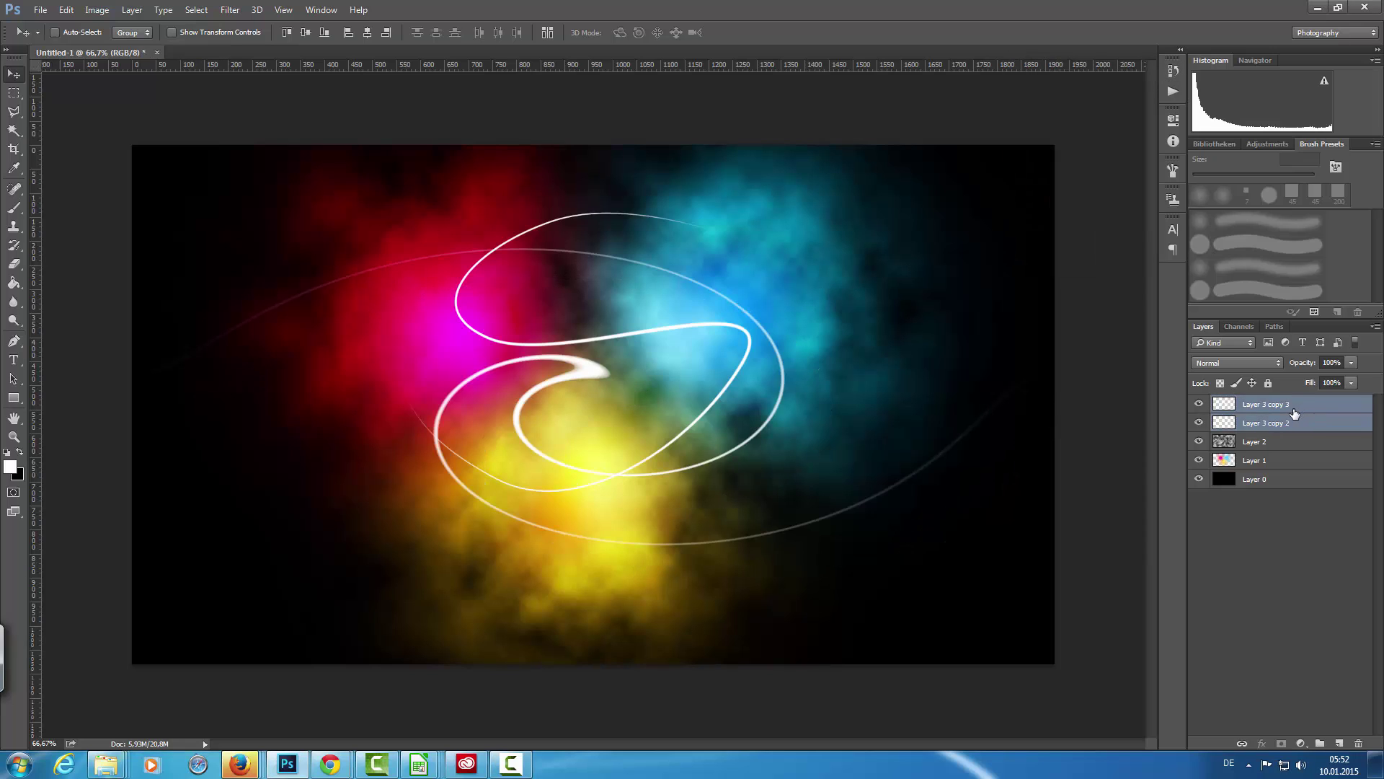
pyautogui.hotkey('ctrl', 'e')
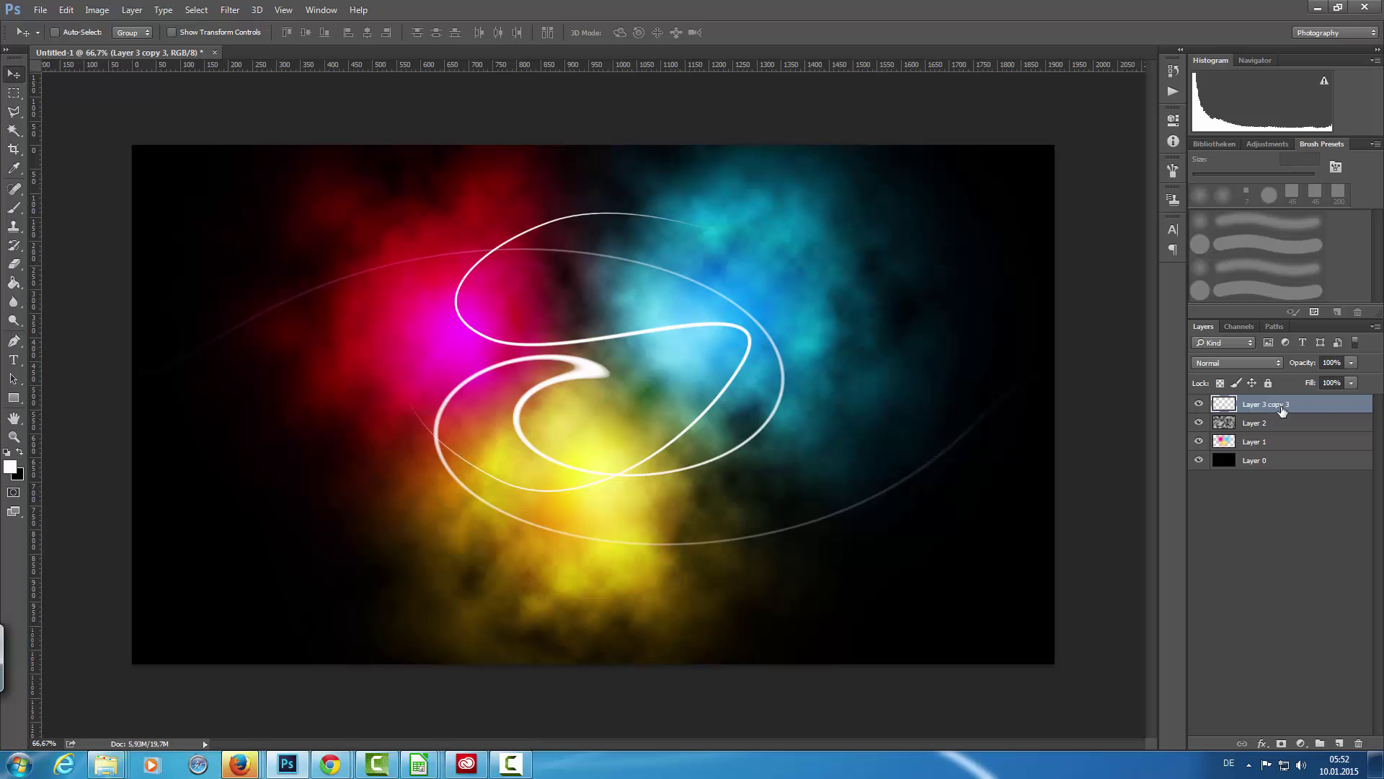
pyautogui.hotkey('ctrl', 'j')
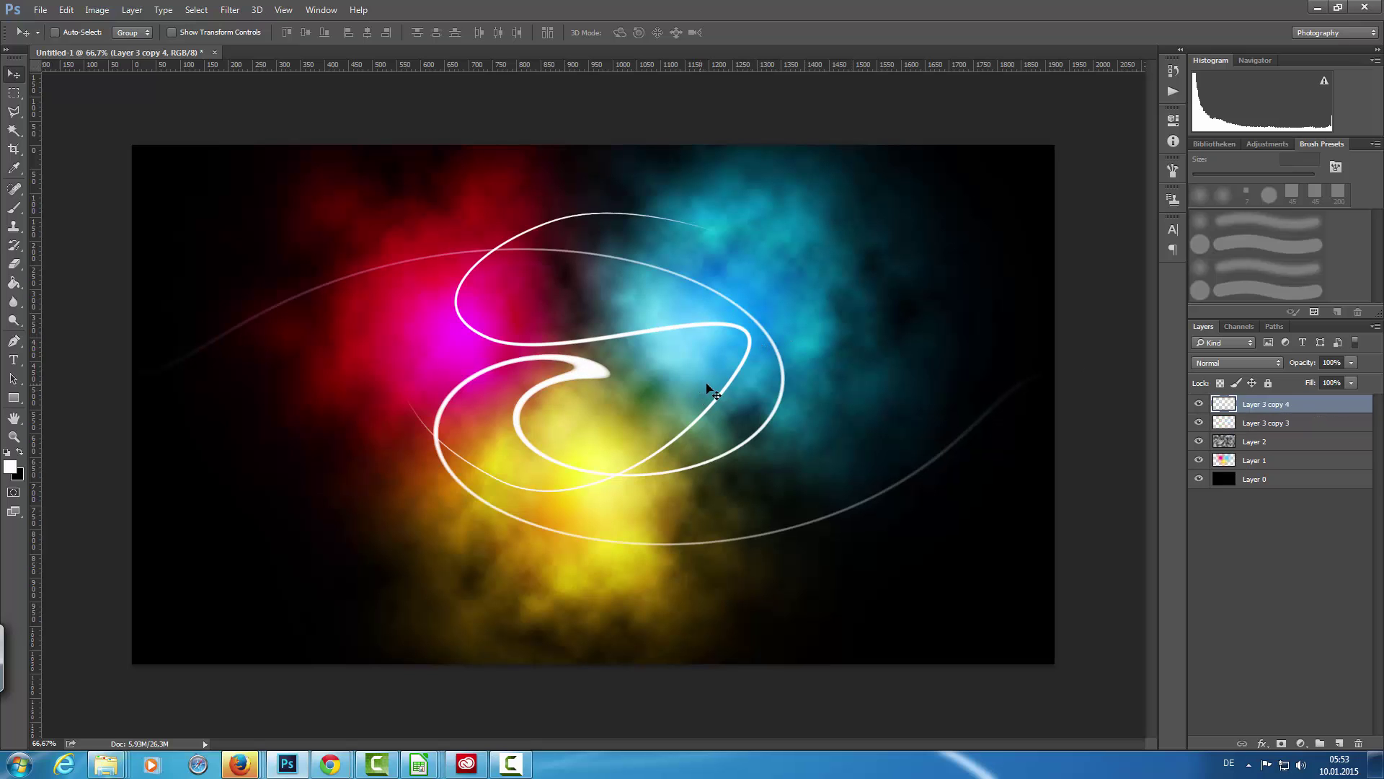
pyautogui.moveTo(710, 386); pyautogui.dragTo(697, 396)
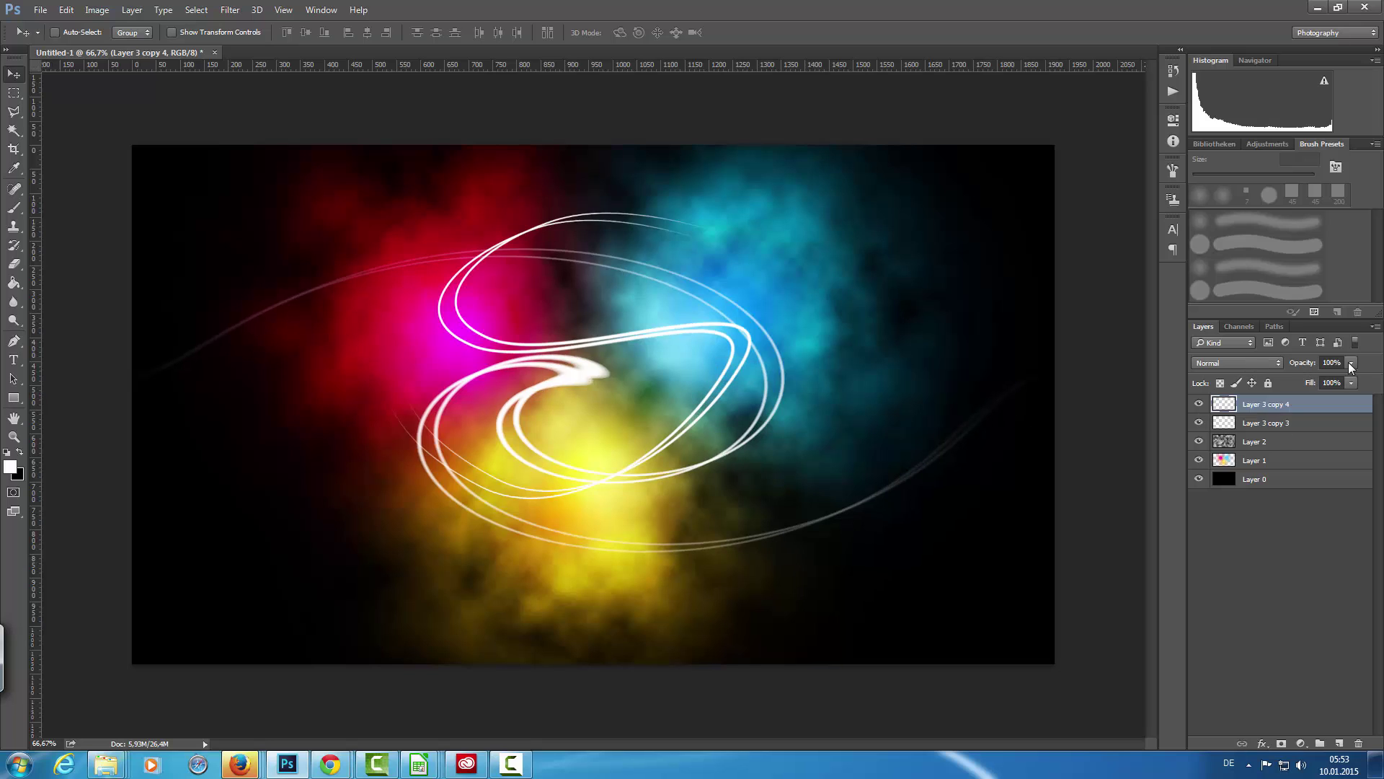
pyautogui.click(1305, 379)
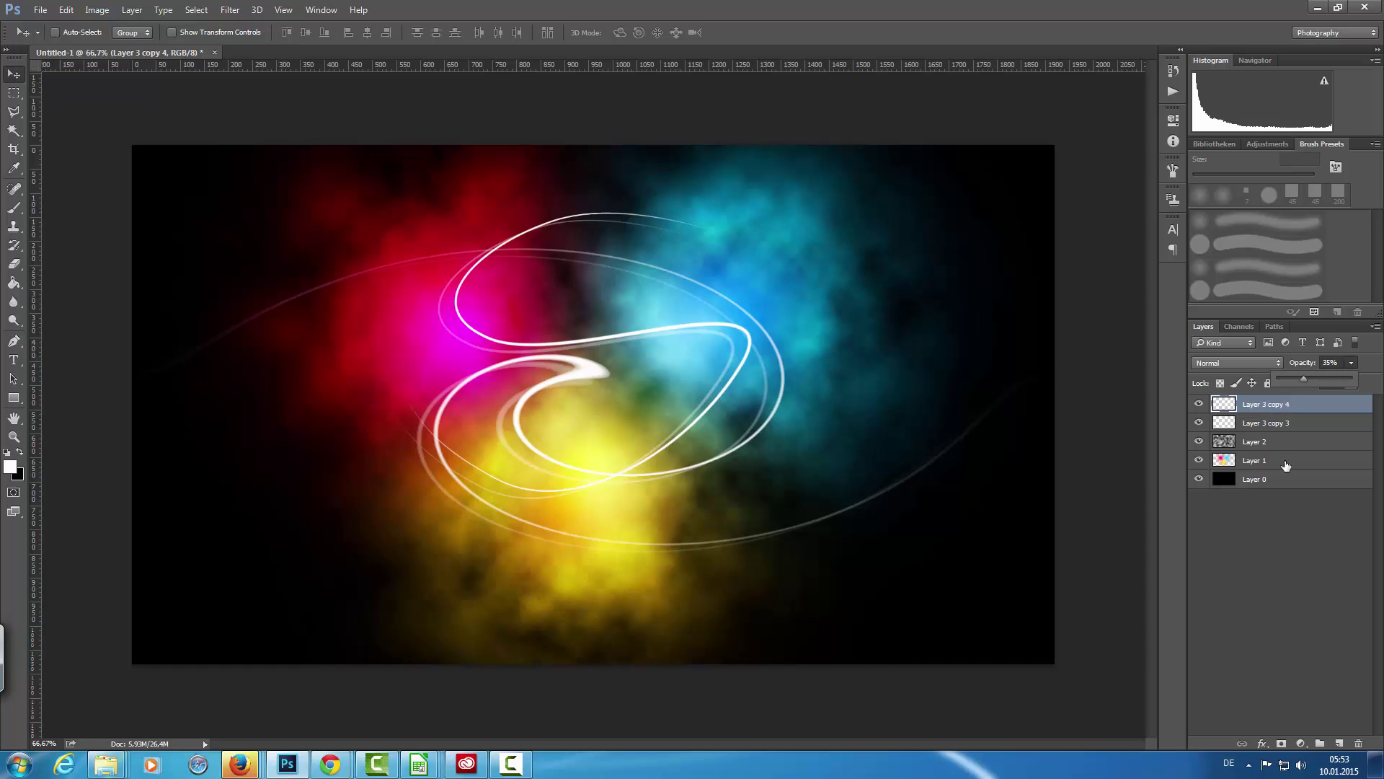
# - Select Layer 3 copy 3 and add one duplicate, undoing the extra copy
pyautogui.click(1248, 580)
pyautogui.click(1289, 426)
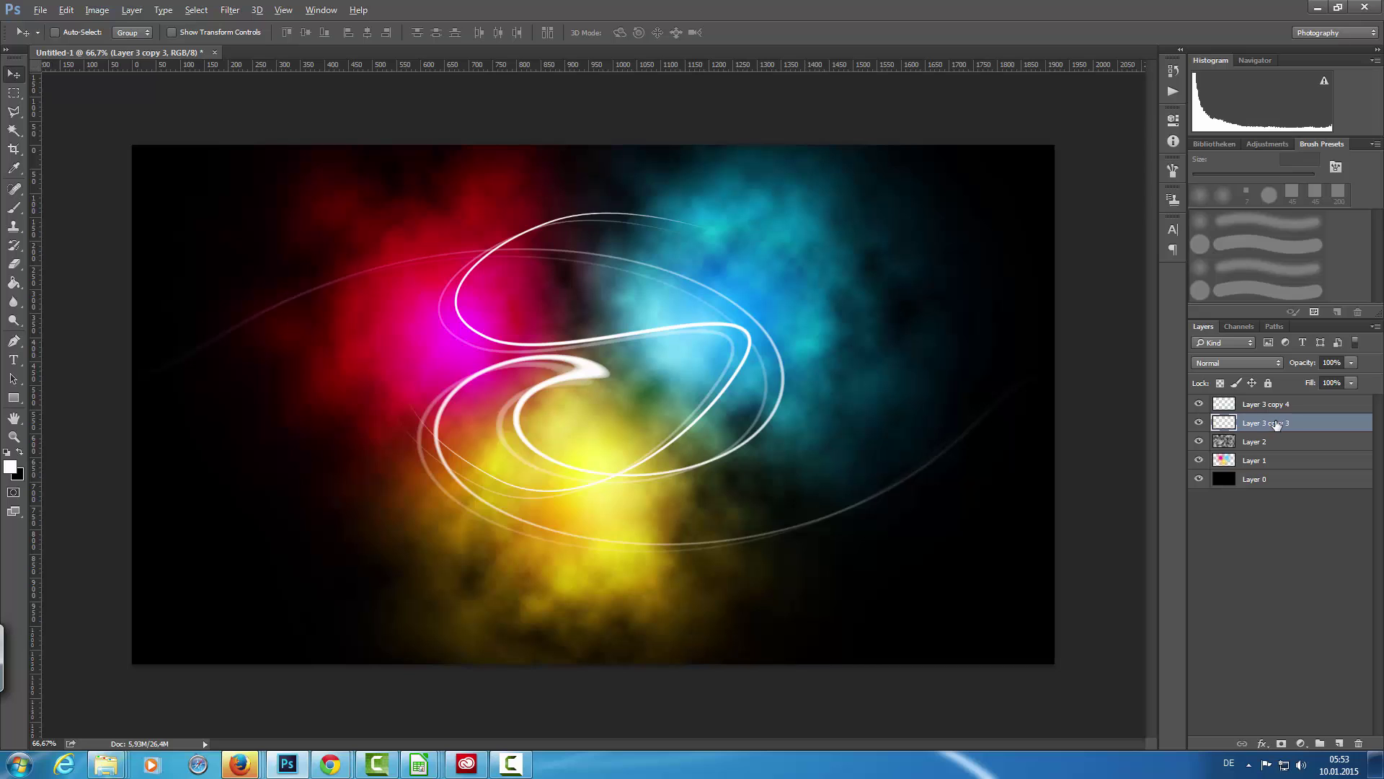
pyautogui.hotkey('ctrl', 'j')
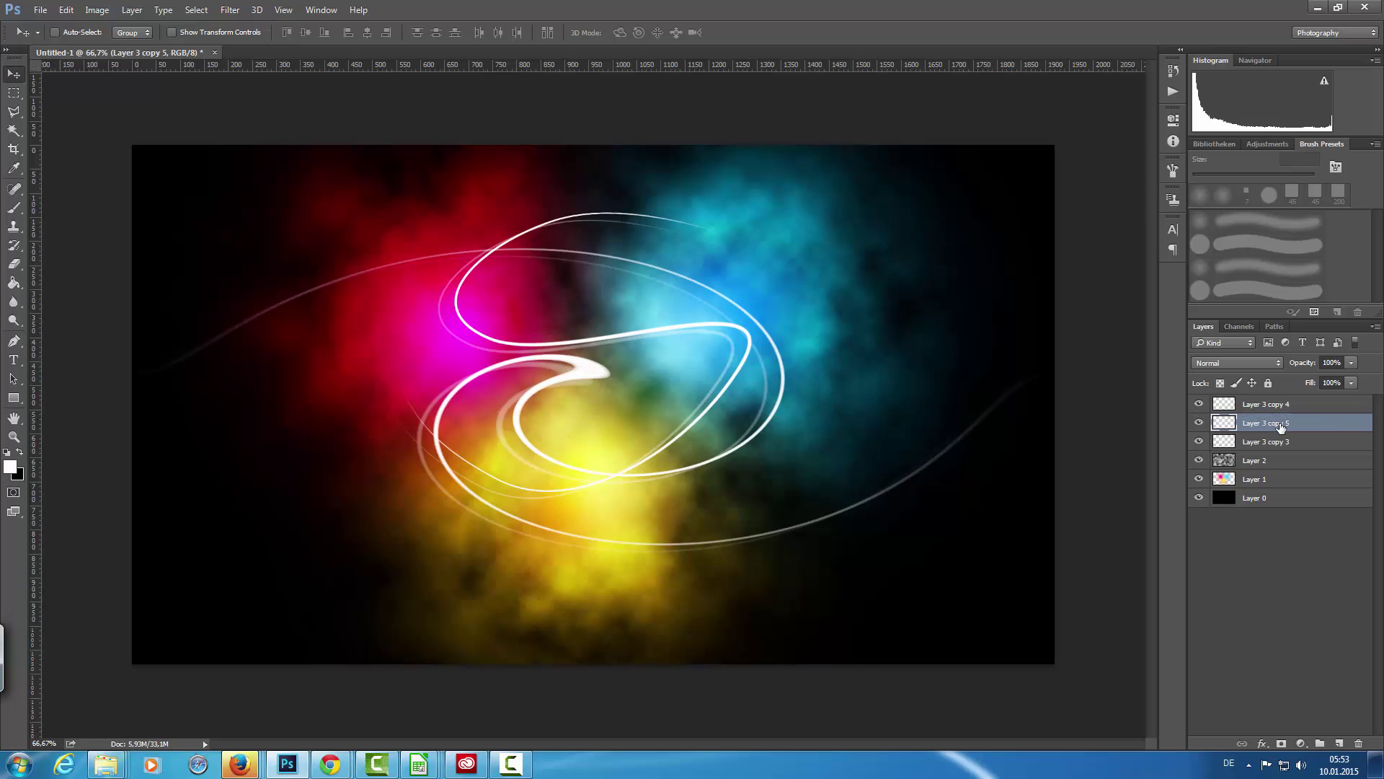
pyautogui.hotkey('ctrl', 'j')
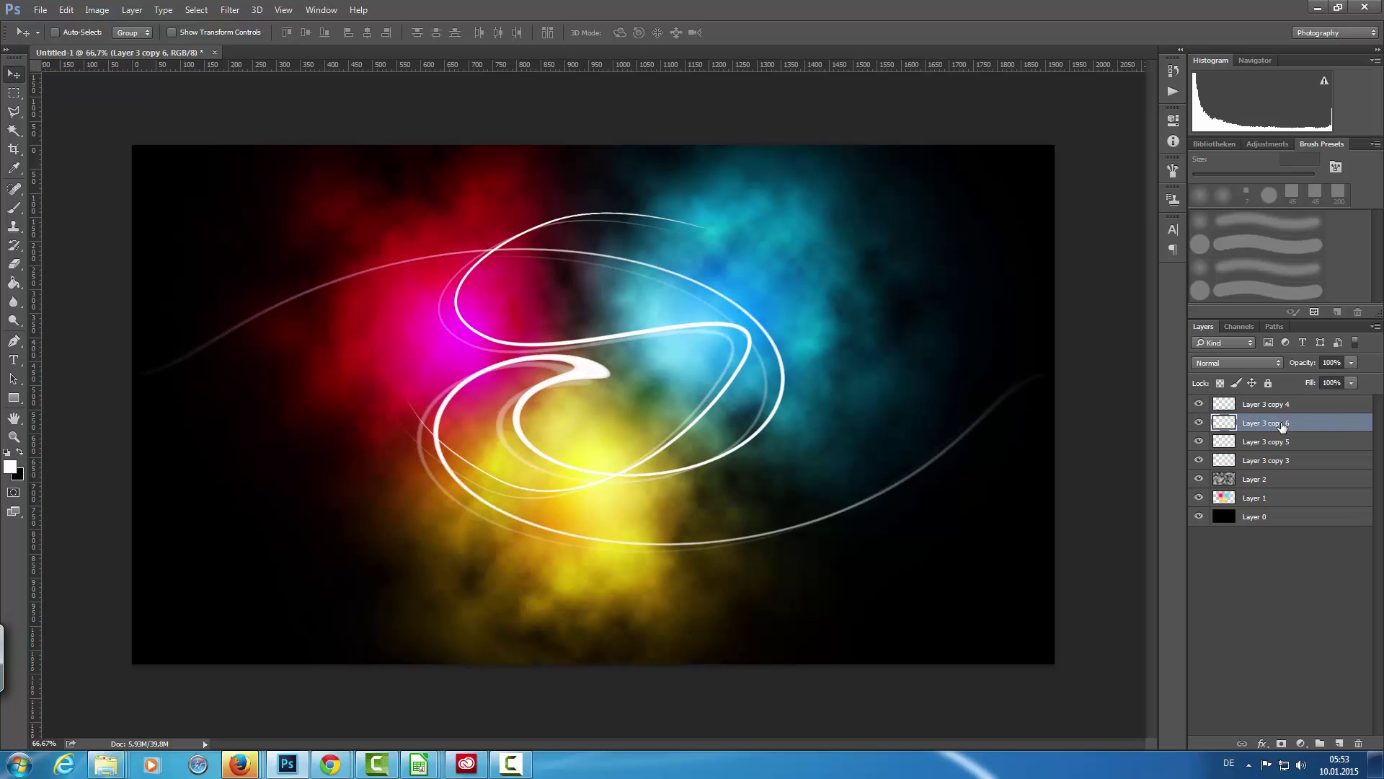
pyautogui.hotkey('ctrl', 'z')
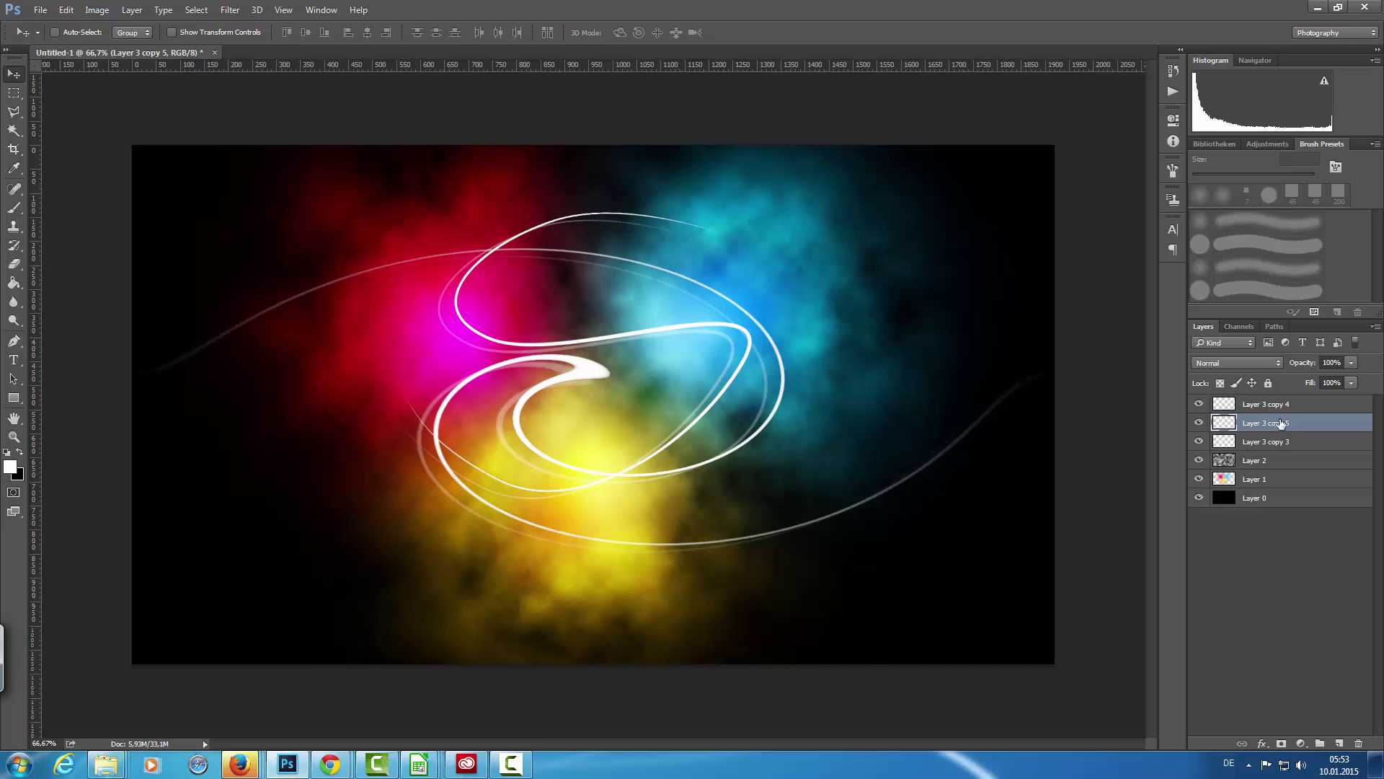
# - Apply a Gaussian Blur of about 9.8 px to the streak copy
pyautogui.click(230, 10)
pyautogui.moveTo(293, 171)
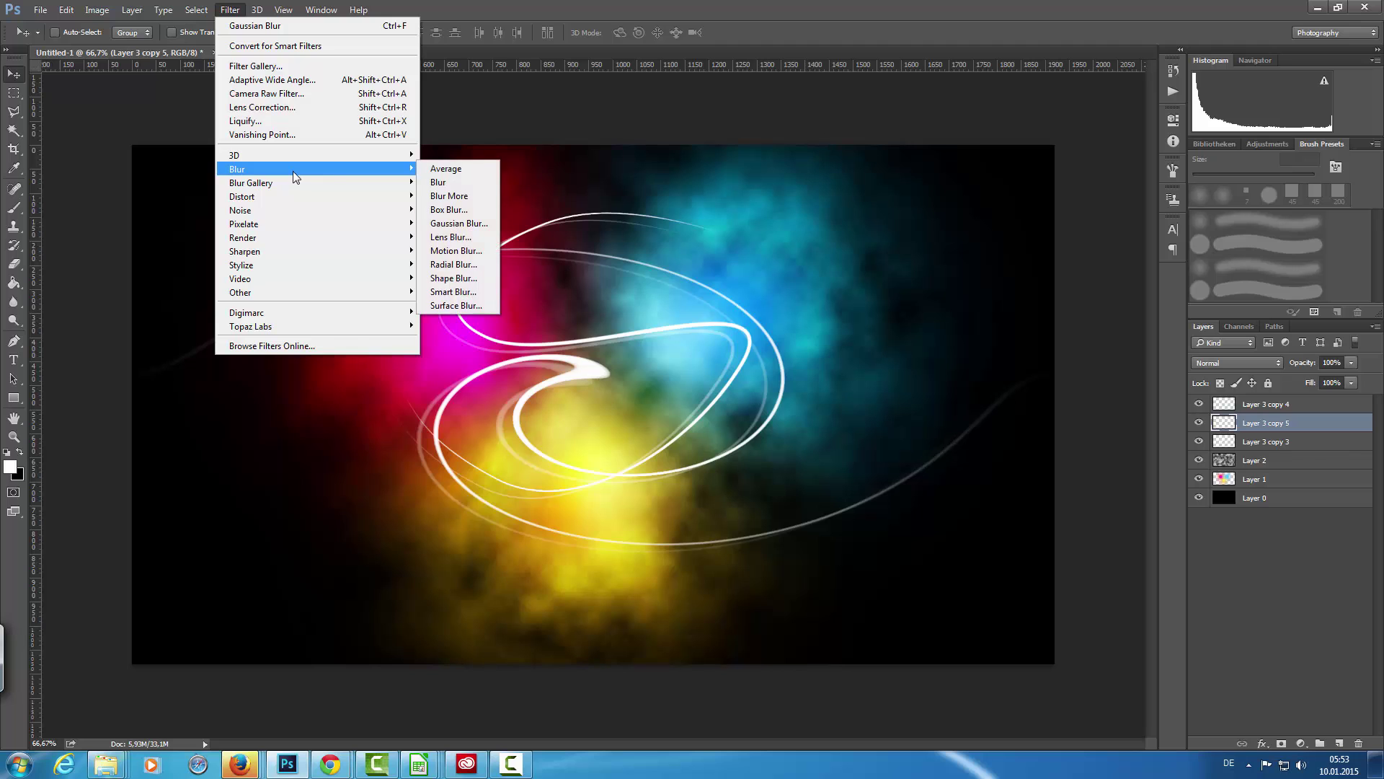
pyautogui.click(435, 225)
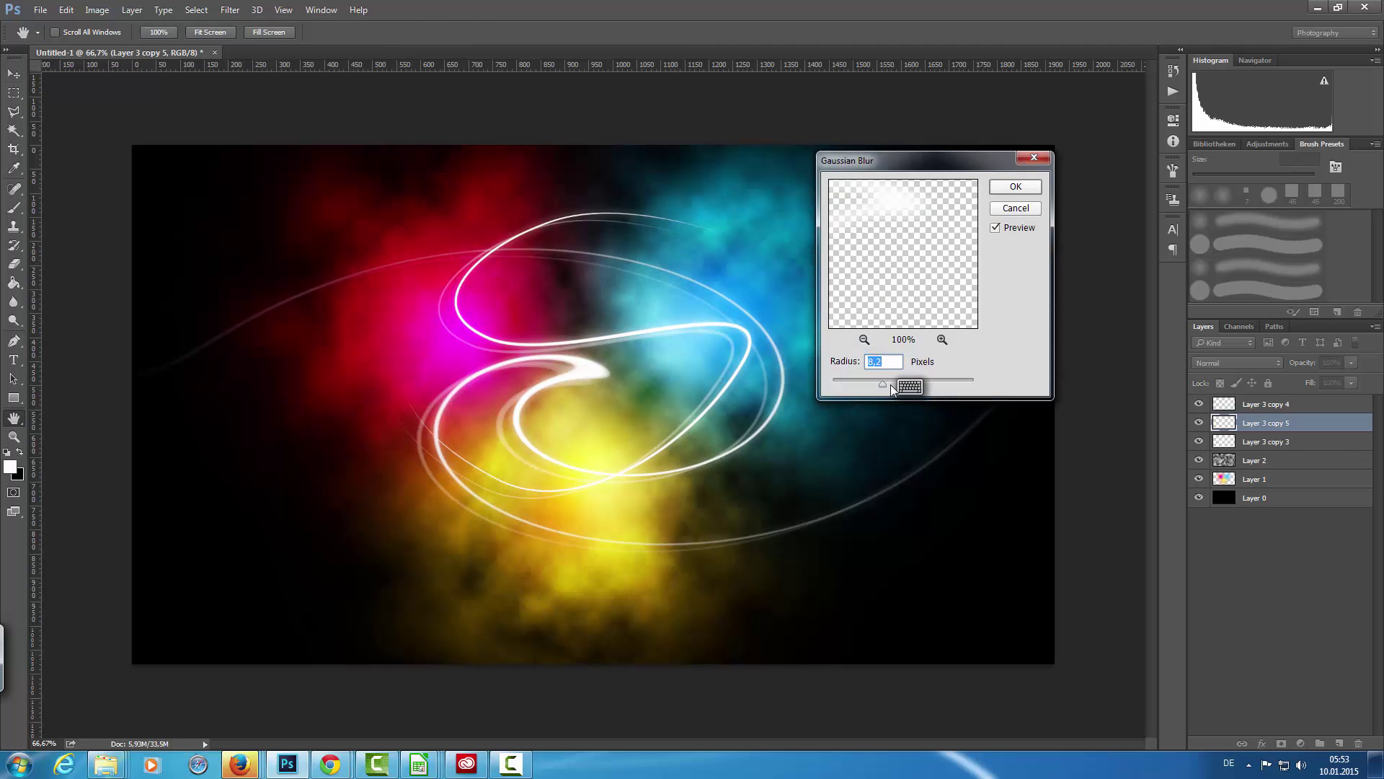
pyautogui.click(908, 386)
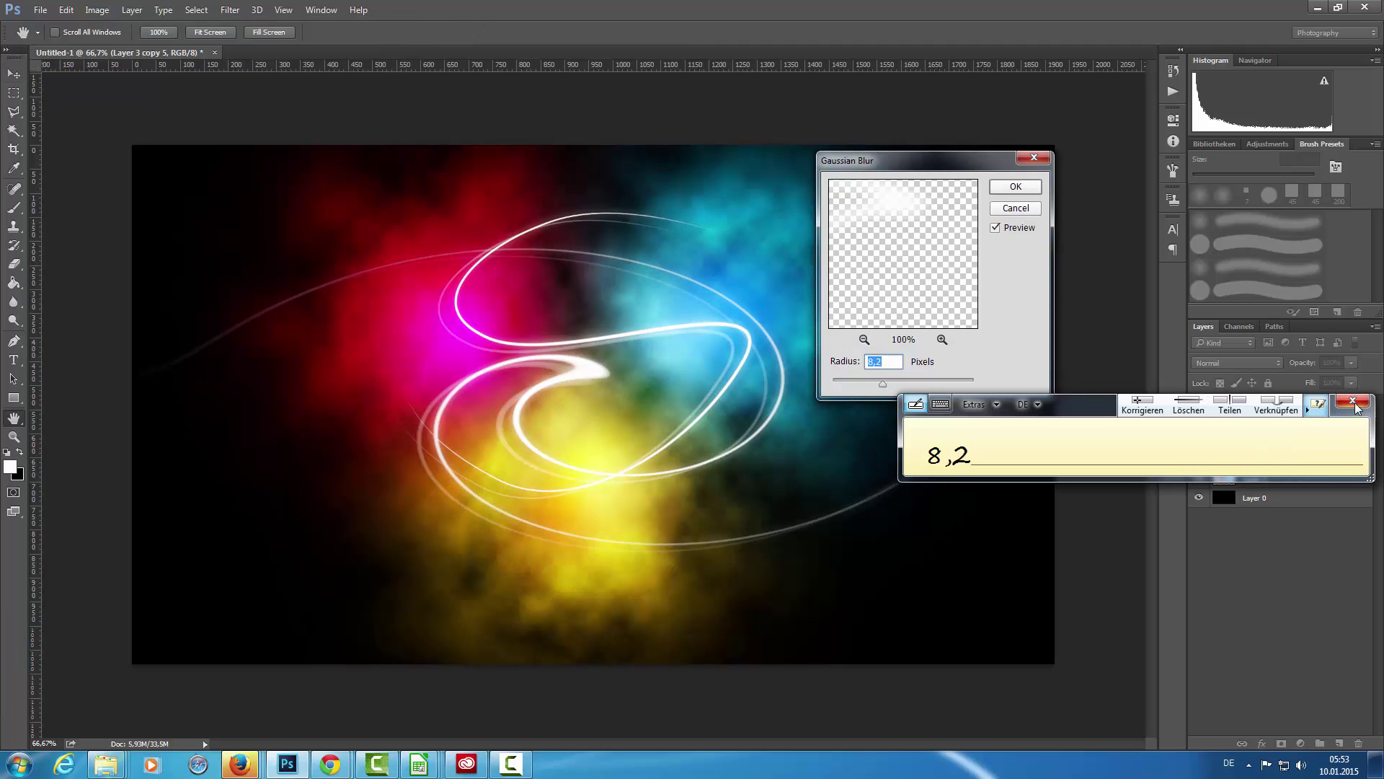
pyautogui.click(898, 380)
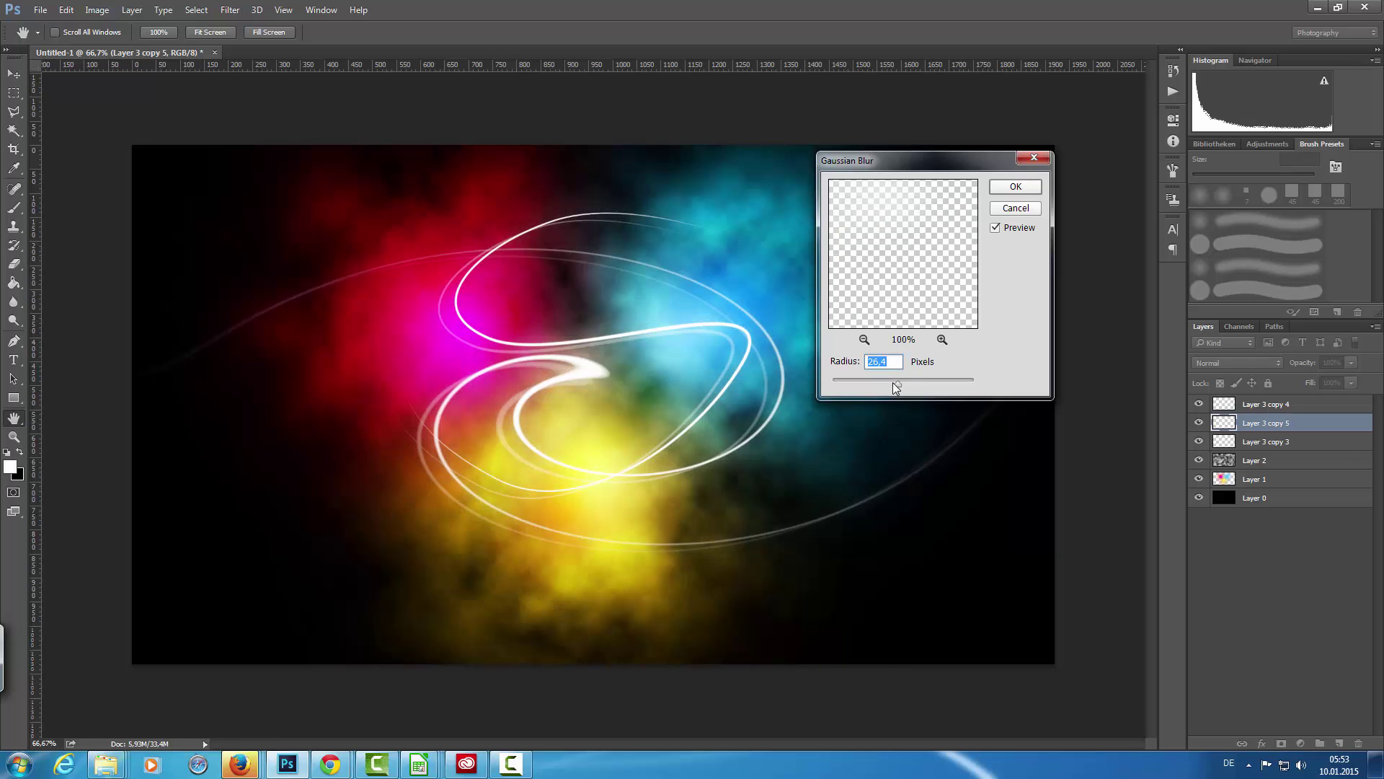
pyautogui.moveTo(893, 382); pyautogui.dragTo(891, 382)
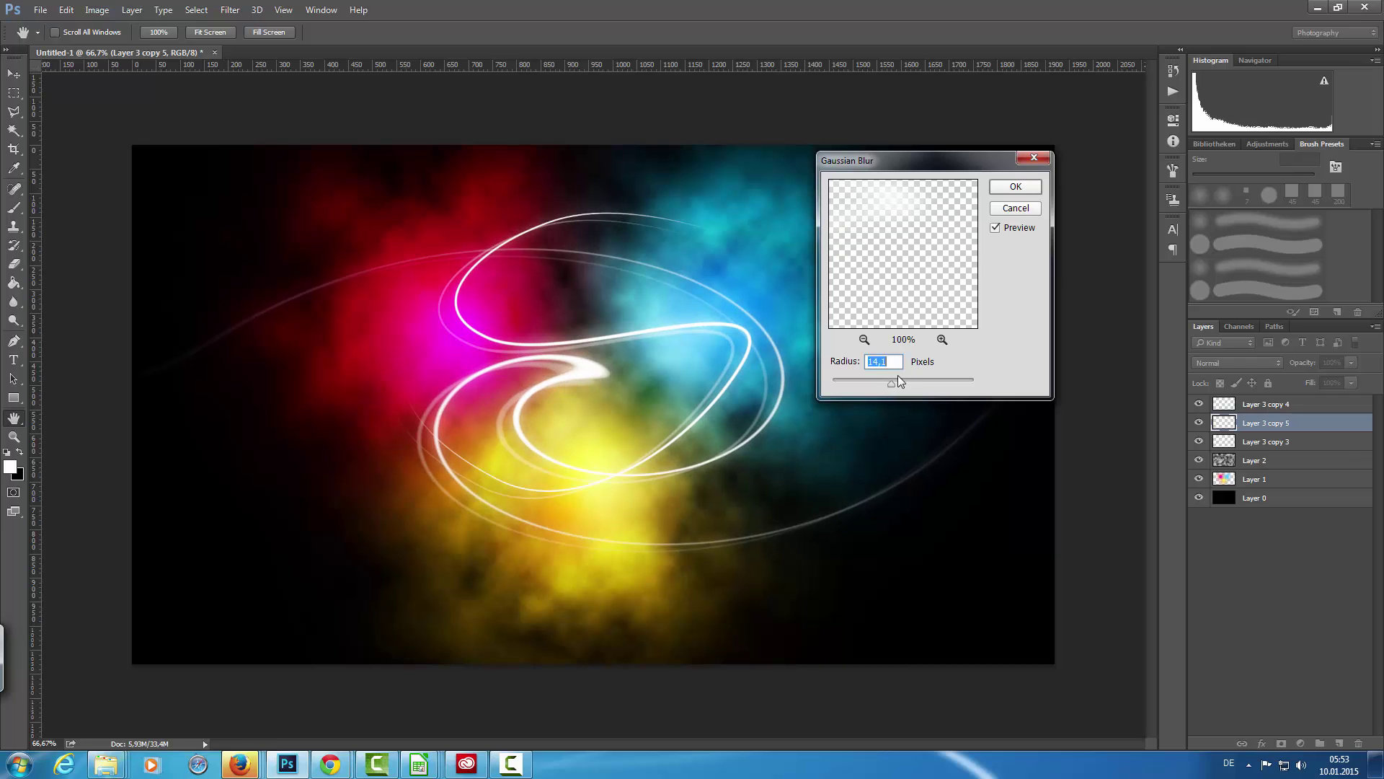
pyautogui.click(1015, 188)
# - Duplicate and merge the blurred copies into Layer 3 copy 7, then load Layer 3 copy 3 as a selection
pyautogui.moveTo(1275, 424); pyautogui.dragTo(1274, 424)
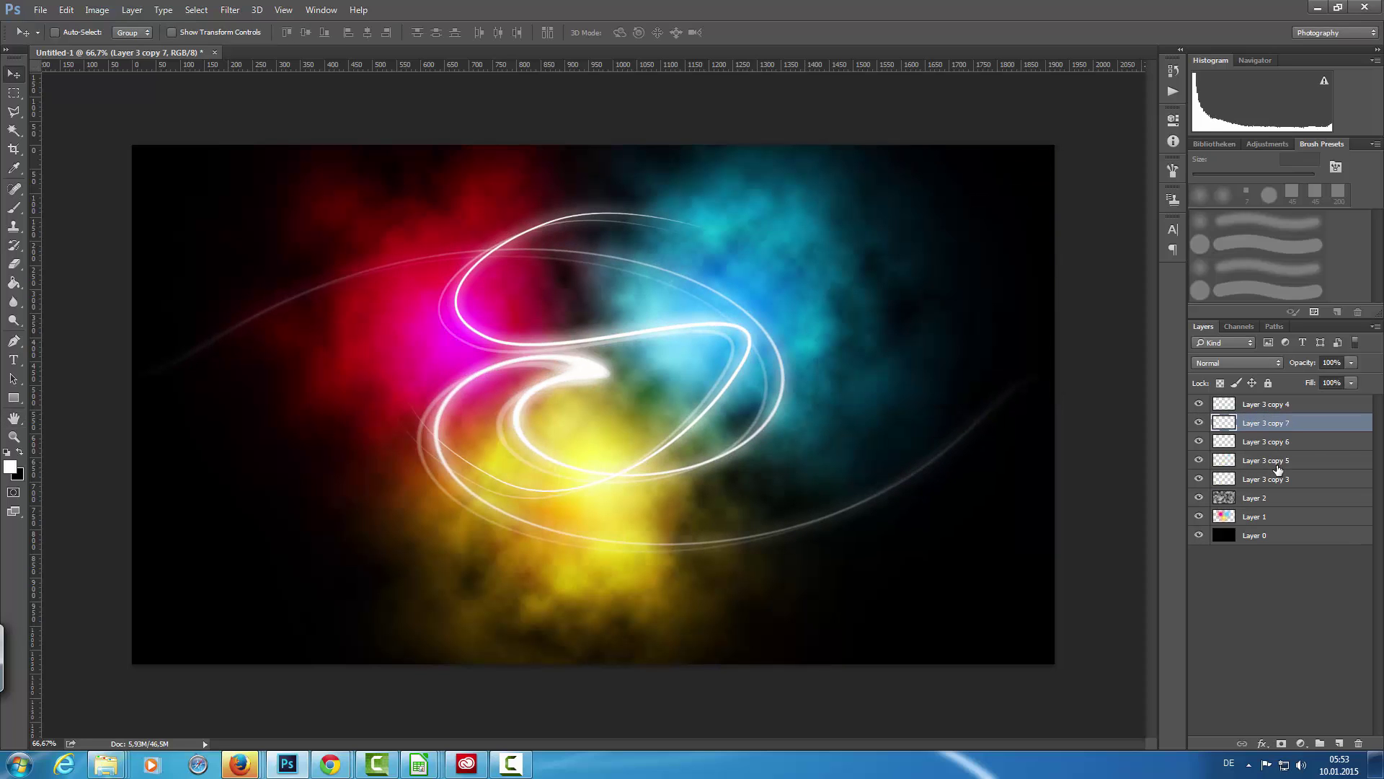
pyautogui.keyDown('shift'); pyautogui.click(1278, 461); pyautogui.keyUp('shift')
pyautogui.hotkey('ctrl', 'e')
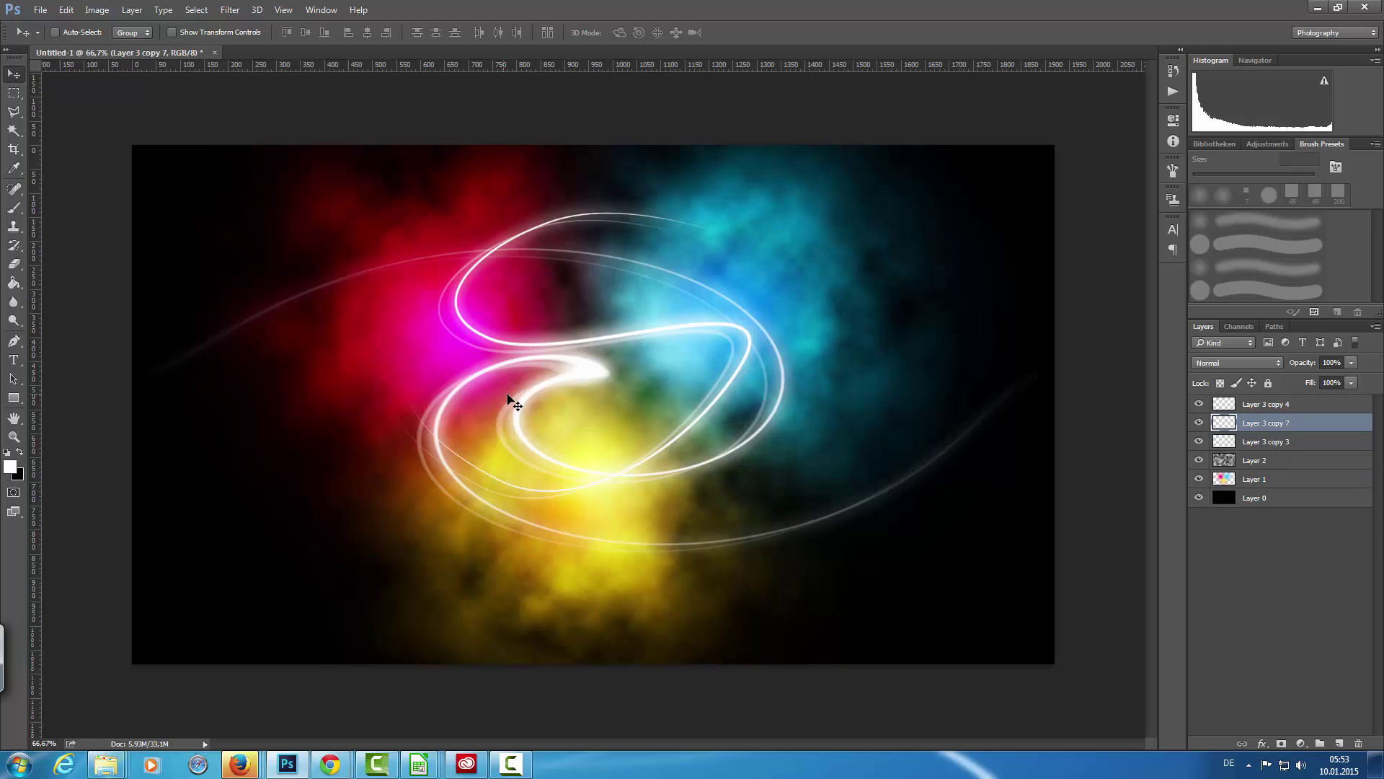
pyautogui.click(1274, 444)
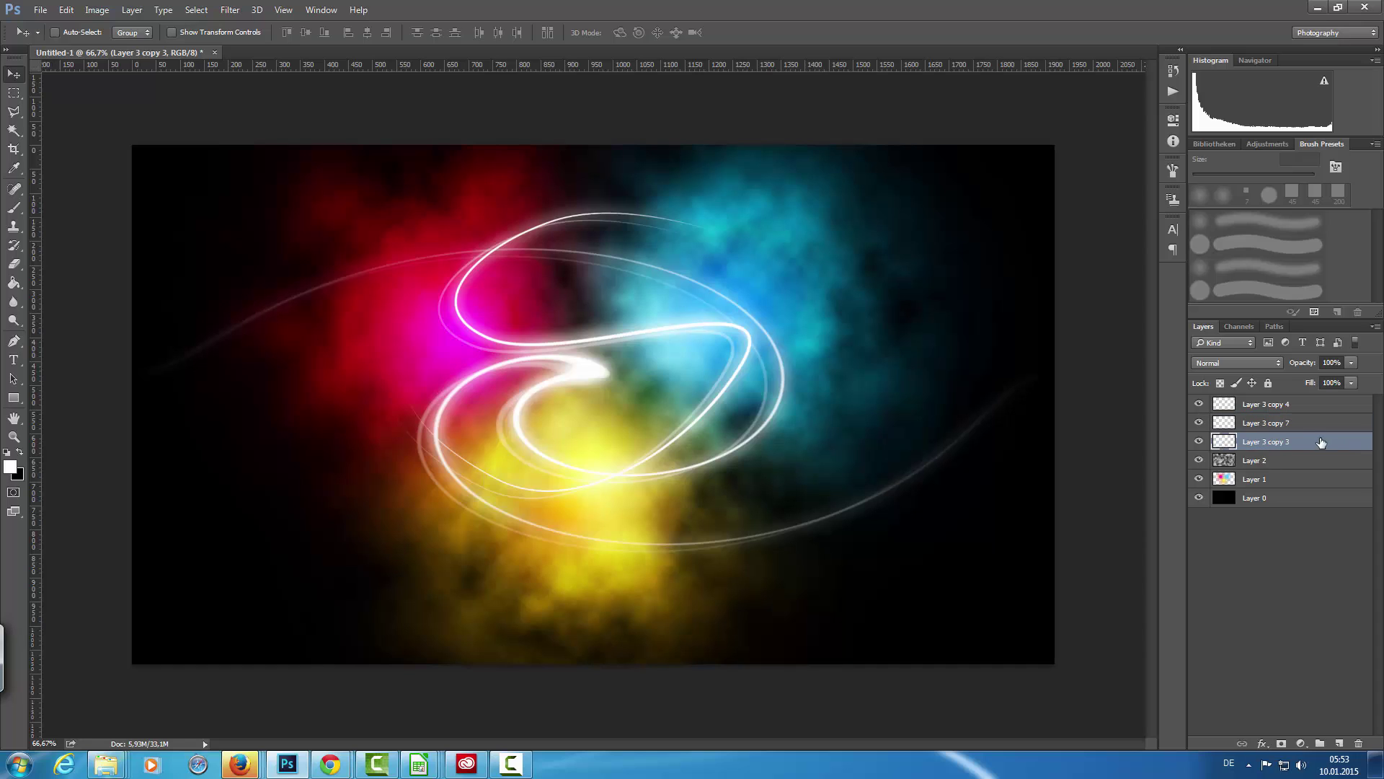
pyautogui.keyDown('ctrl'); pyautogui.click(1224, 443); pyautogui.keyUp('ctrl')
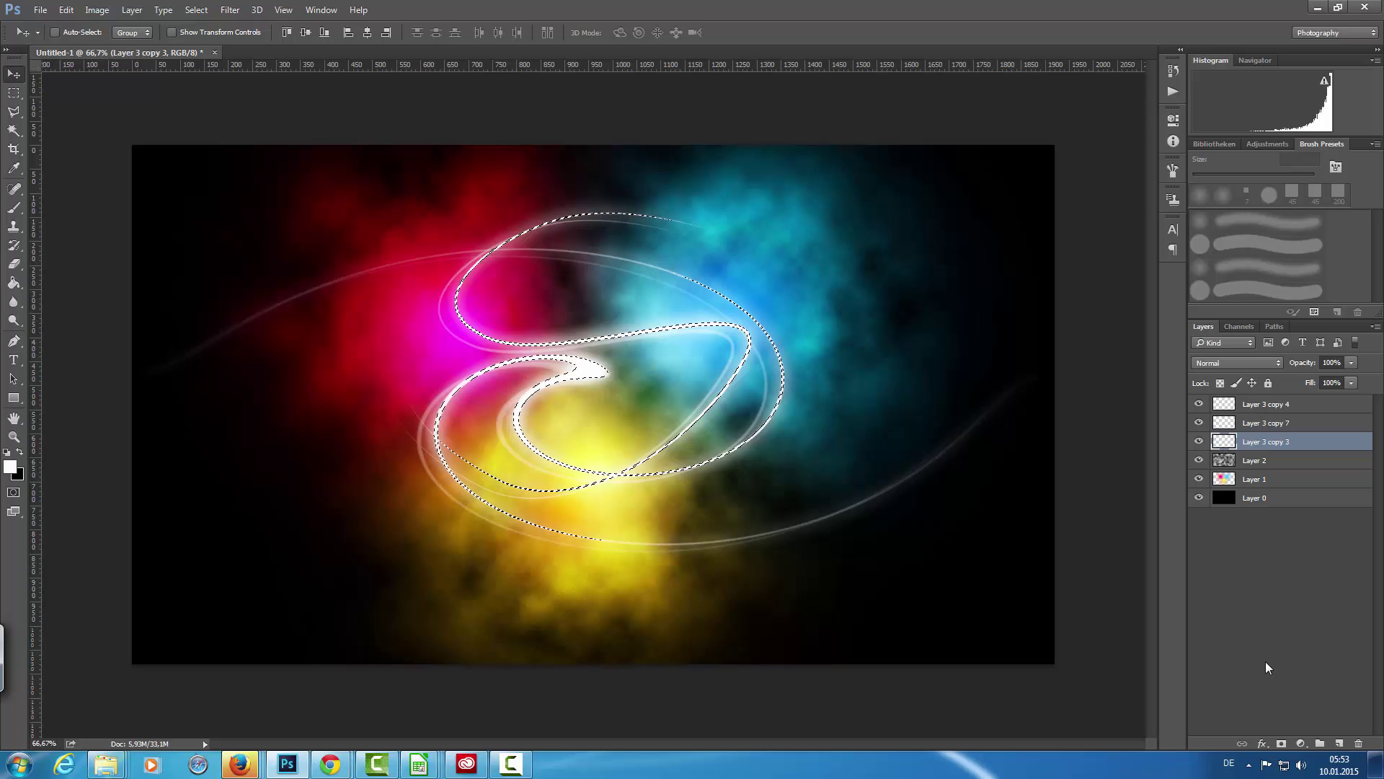
# - Add a Gradient Fill layer from the Yellow, Violet, Orange, Blue preset with a white end stop
pyautogui.click(1301, 743)
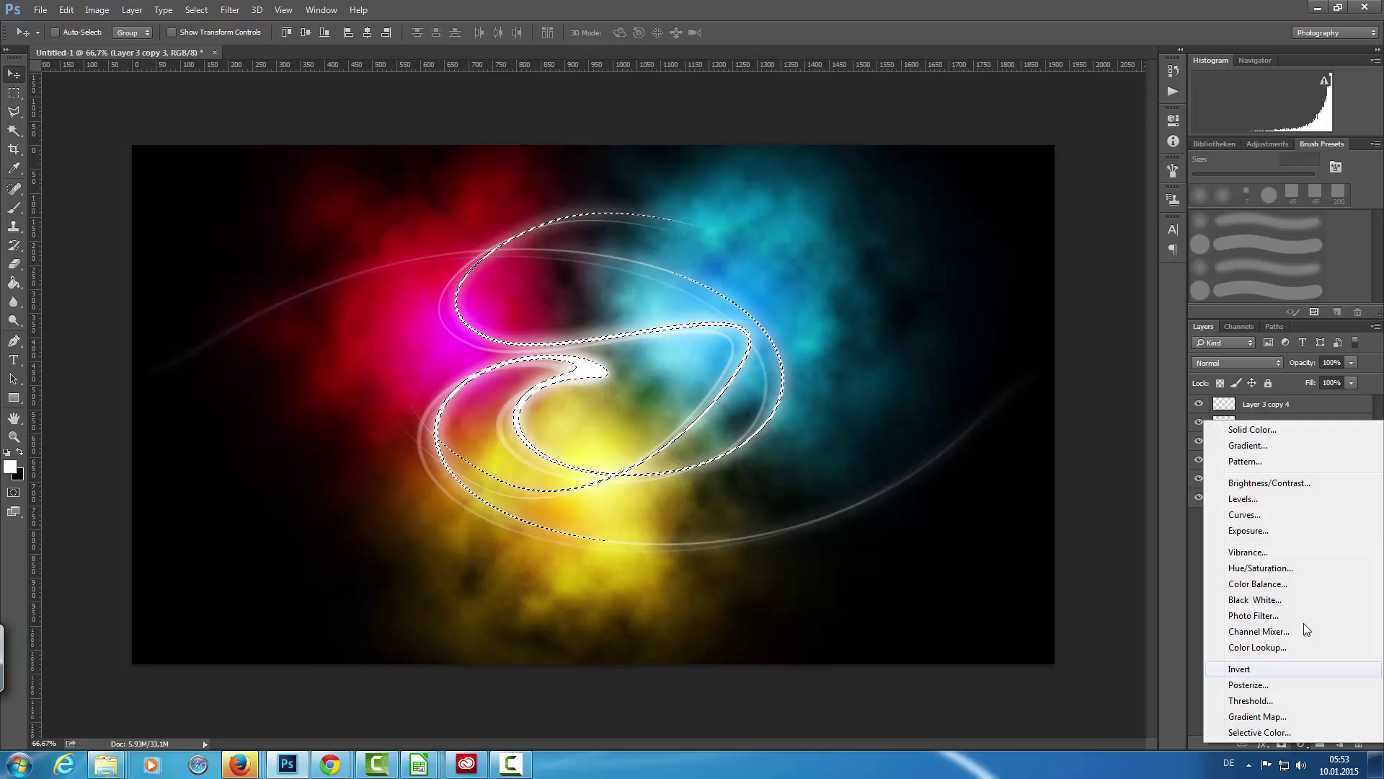
pyautogui.click(1268, 447)
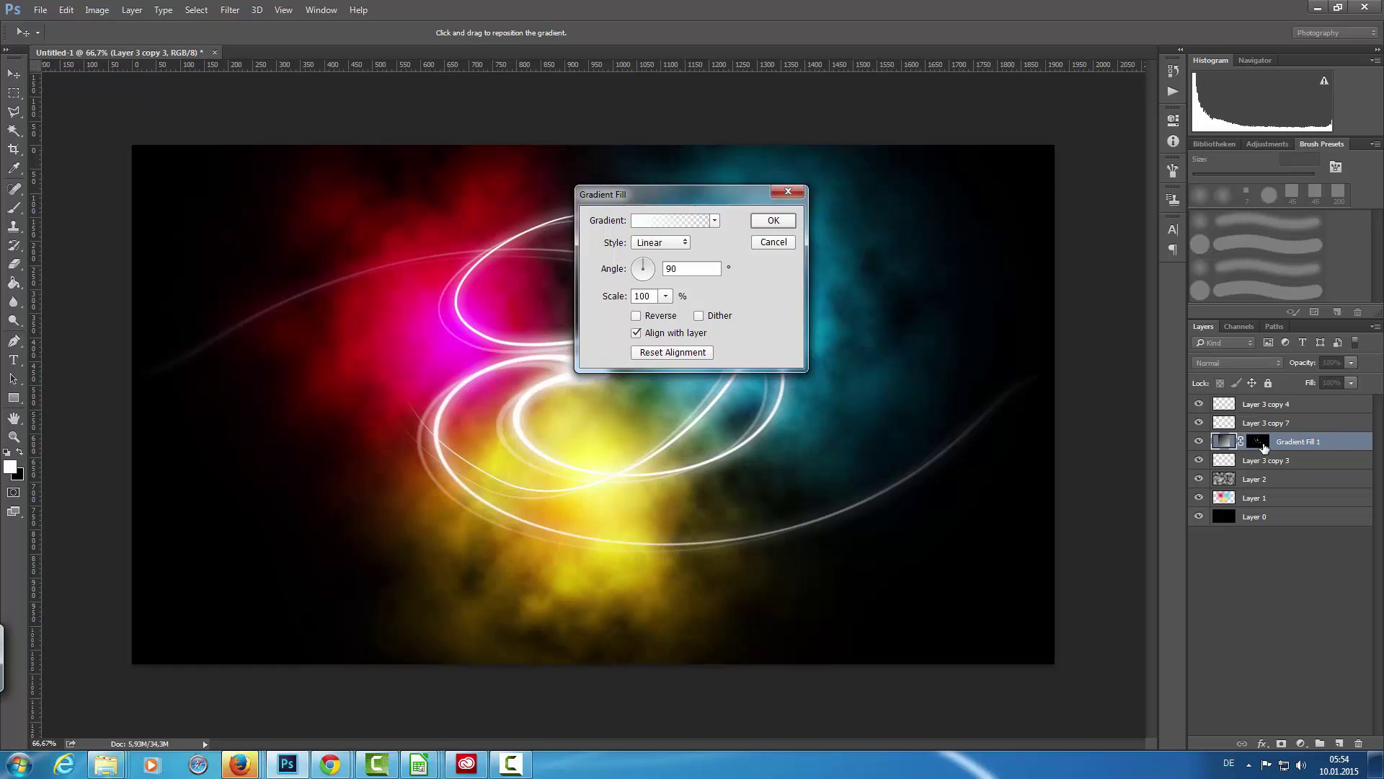
pyautogui.click(682, 225)
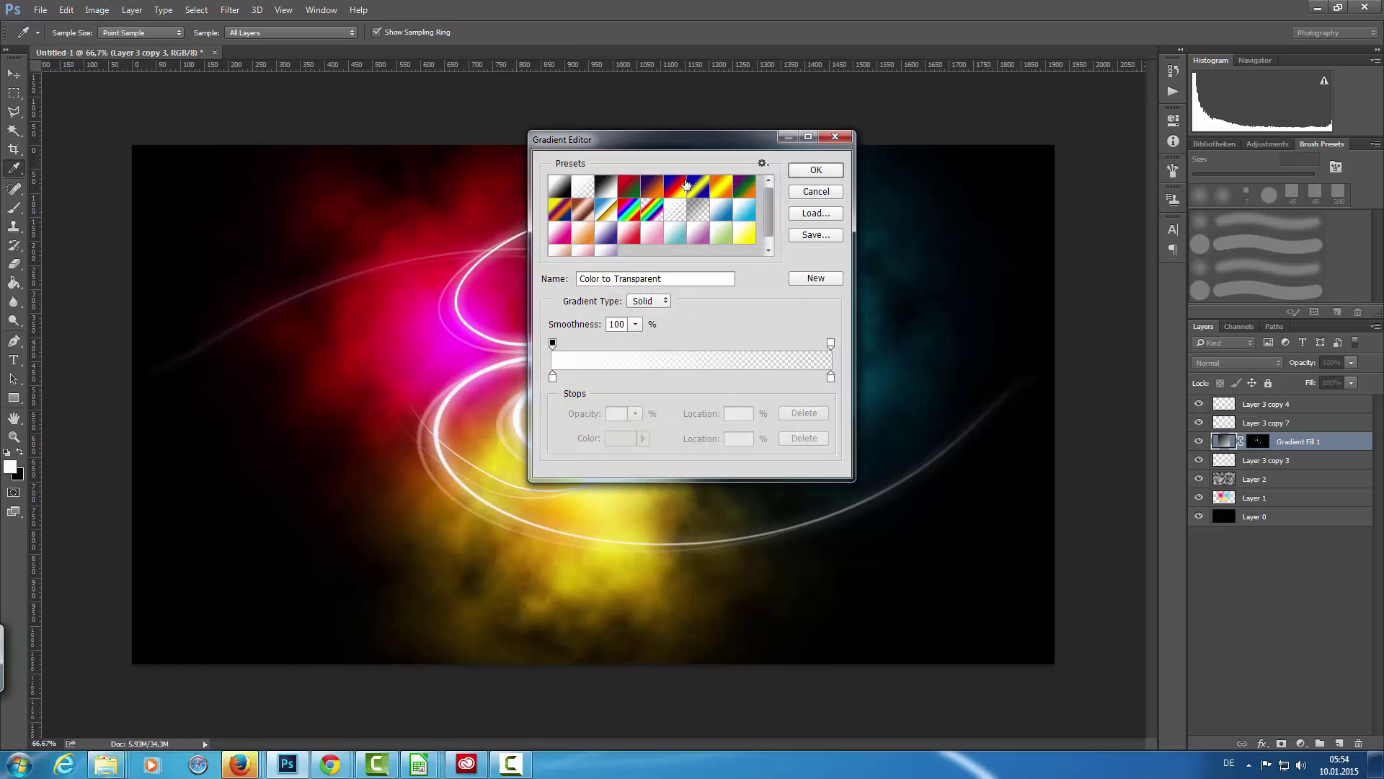
pyautogui.click(676, 189)
pyautogui.click(561, 211)
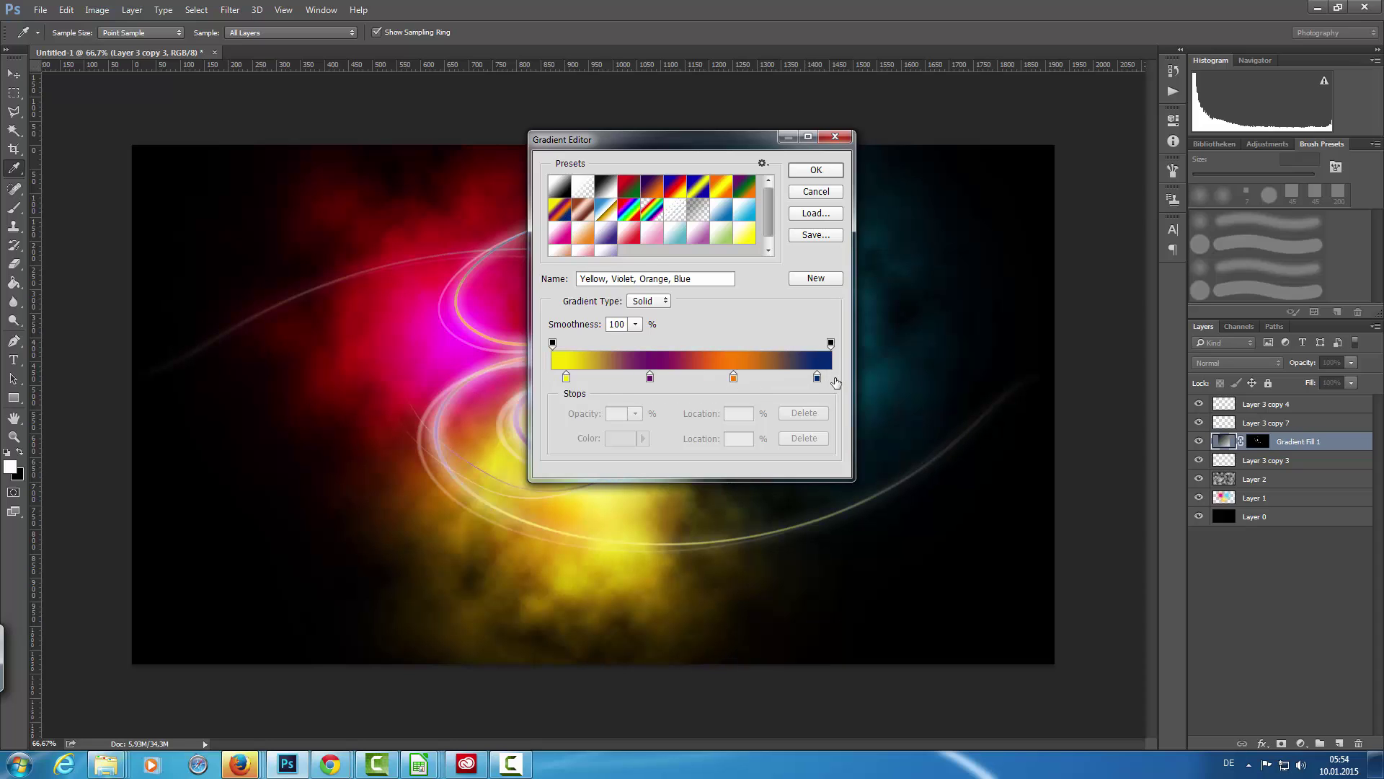
pyautogui.click(830, 378)
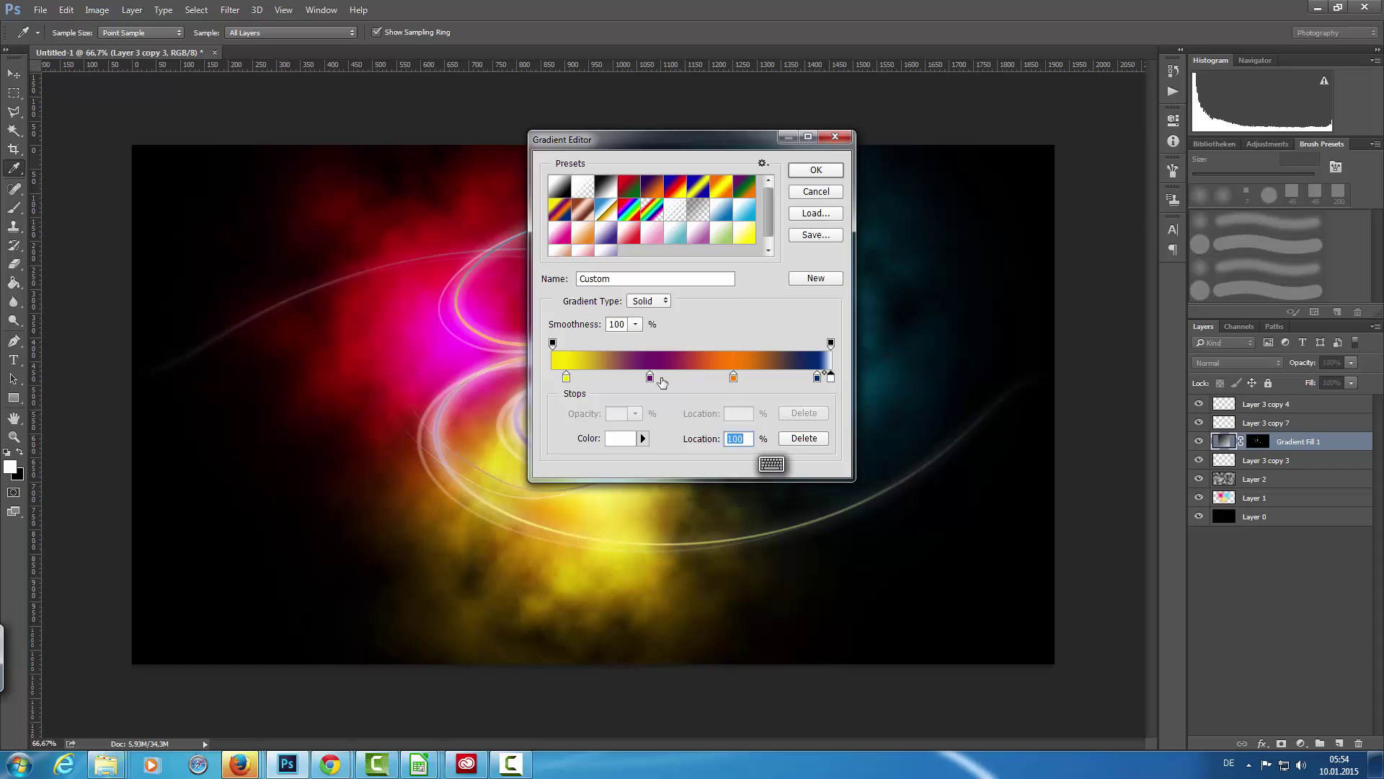
pyautogui.click(651, 377)
pyautogui.moveTo(656, 377); pyautogui.dragTo(686, 377)
pyautogui.click(817, 172)
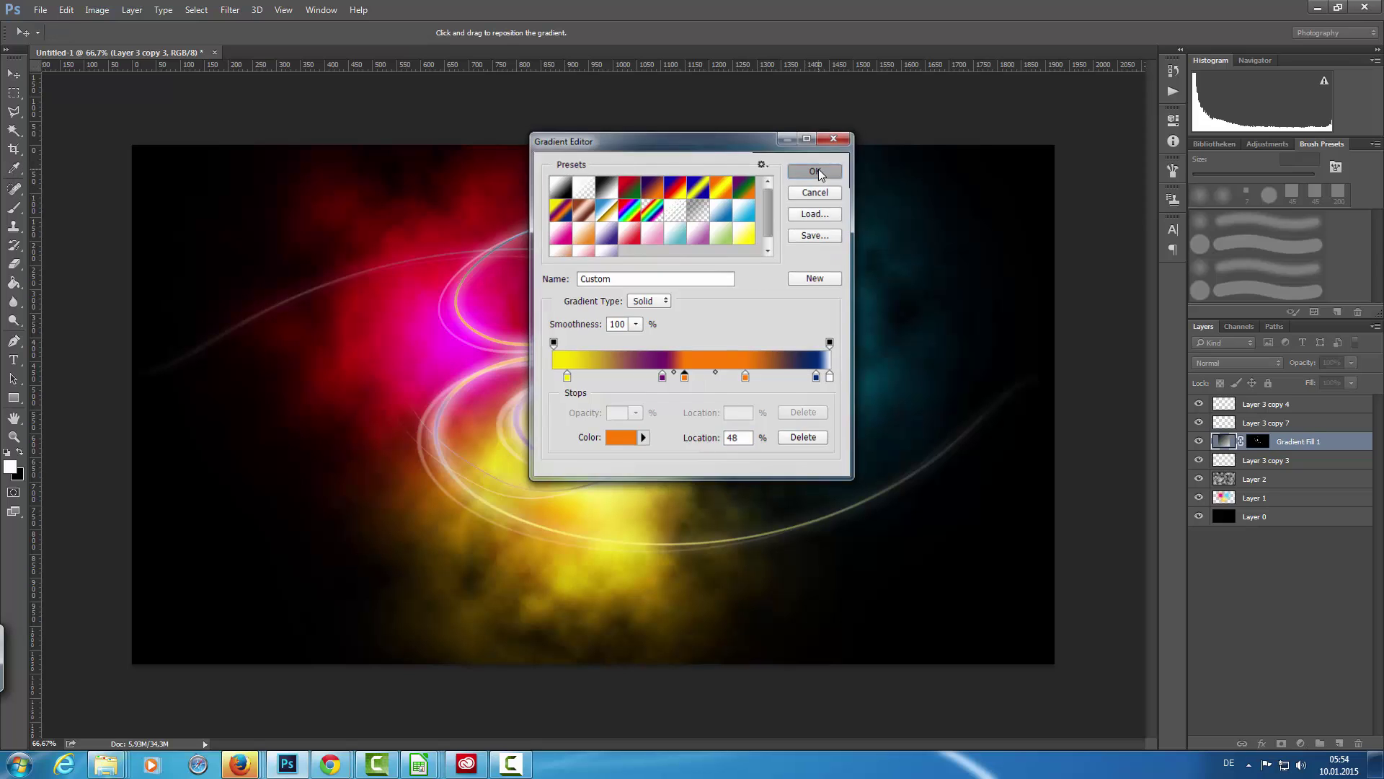
# - Commit the Gradient Fill so the streaks take on orange, violet and yellow tints
pyautogui.click(776, 221)
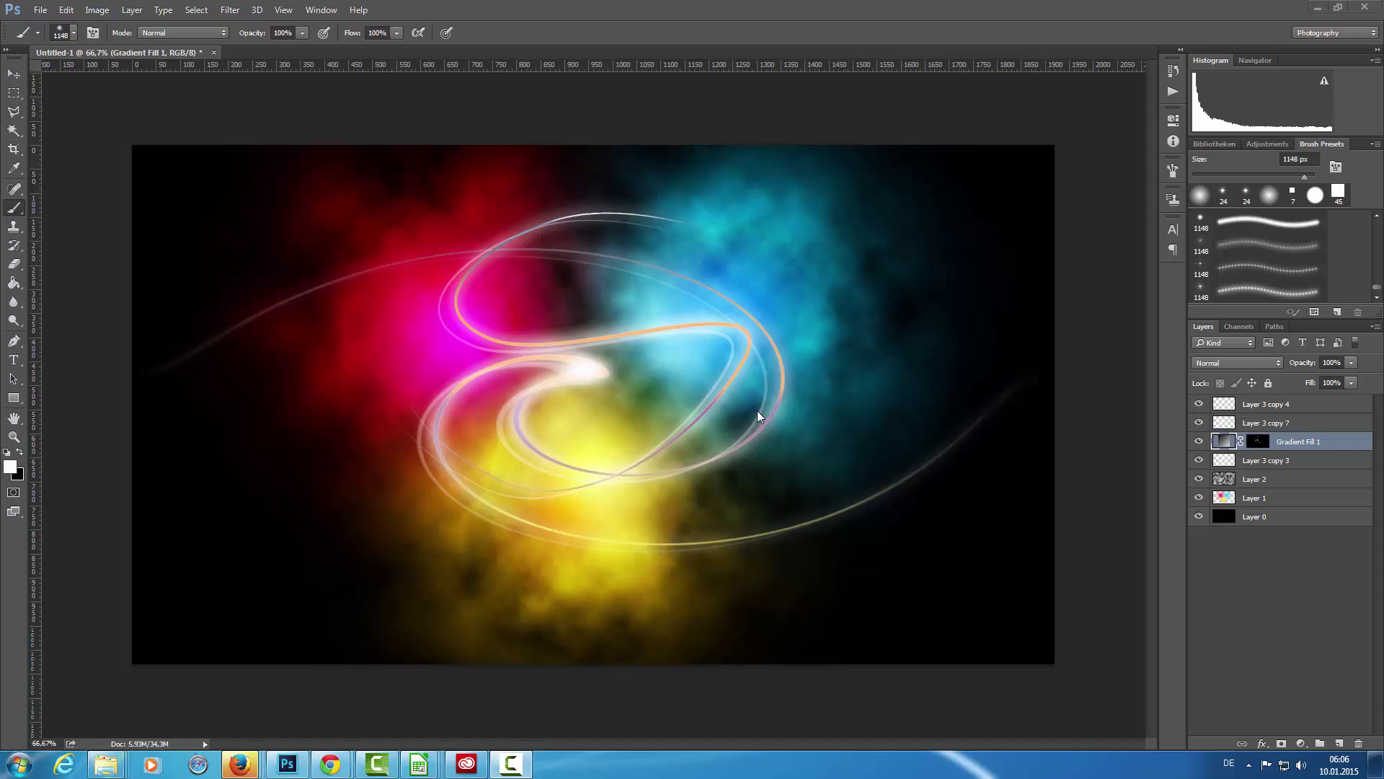
pyautogui.click(229, 10)
# - Convert Gradient Fill 1 to a smart object and add a 3.7 px Gaussian Blur smart filter
pyautogui.moveTo(316, 168)
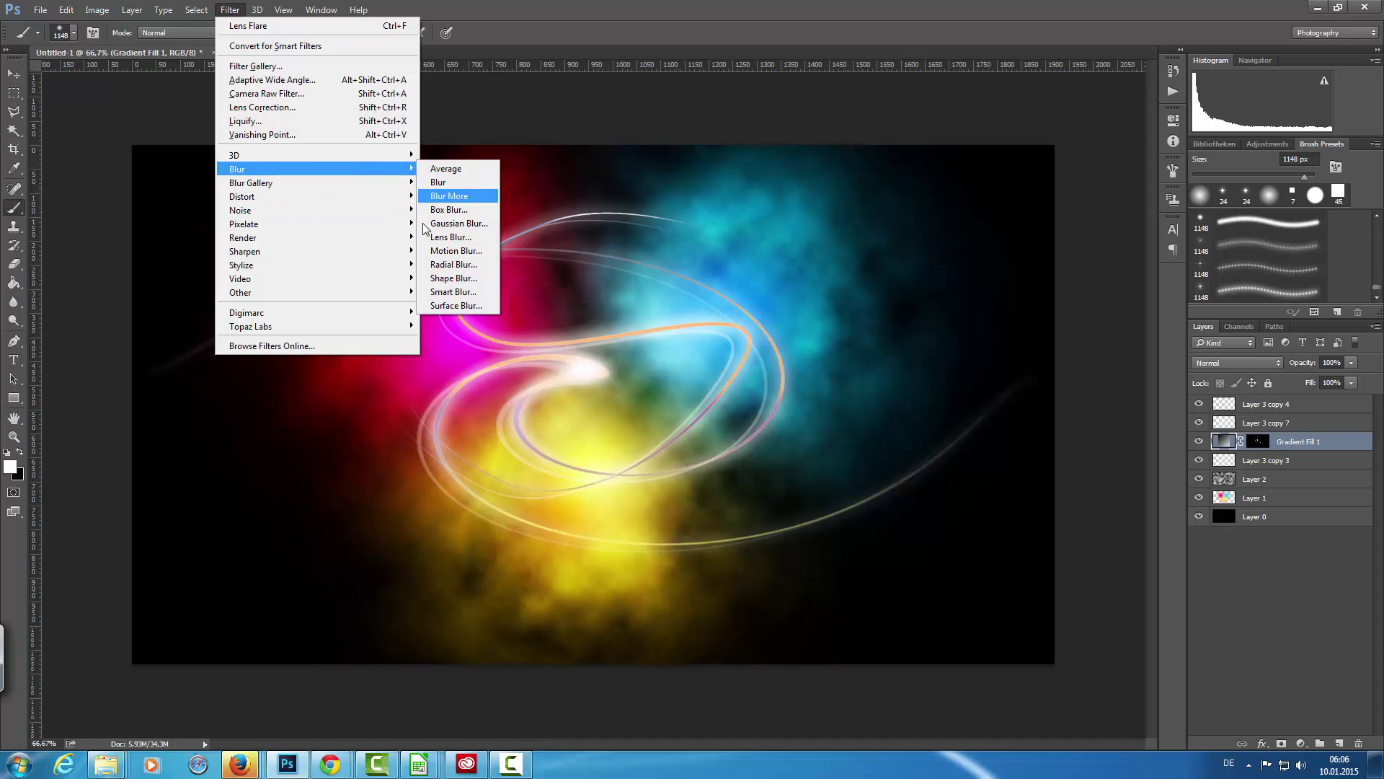
pyautogui.click(441, 224)
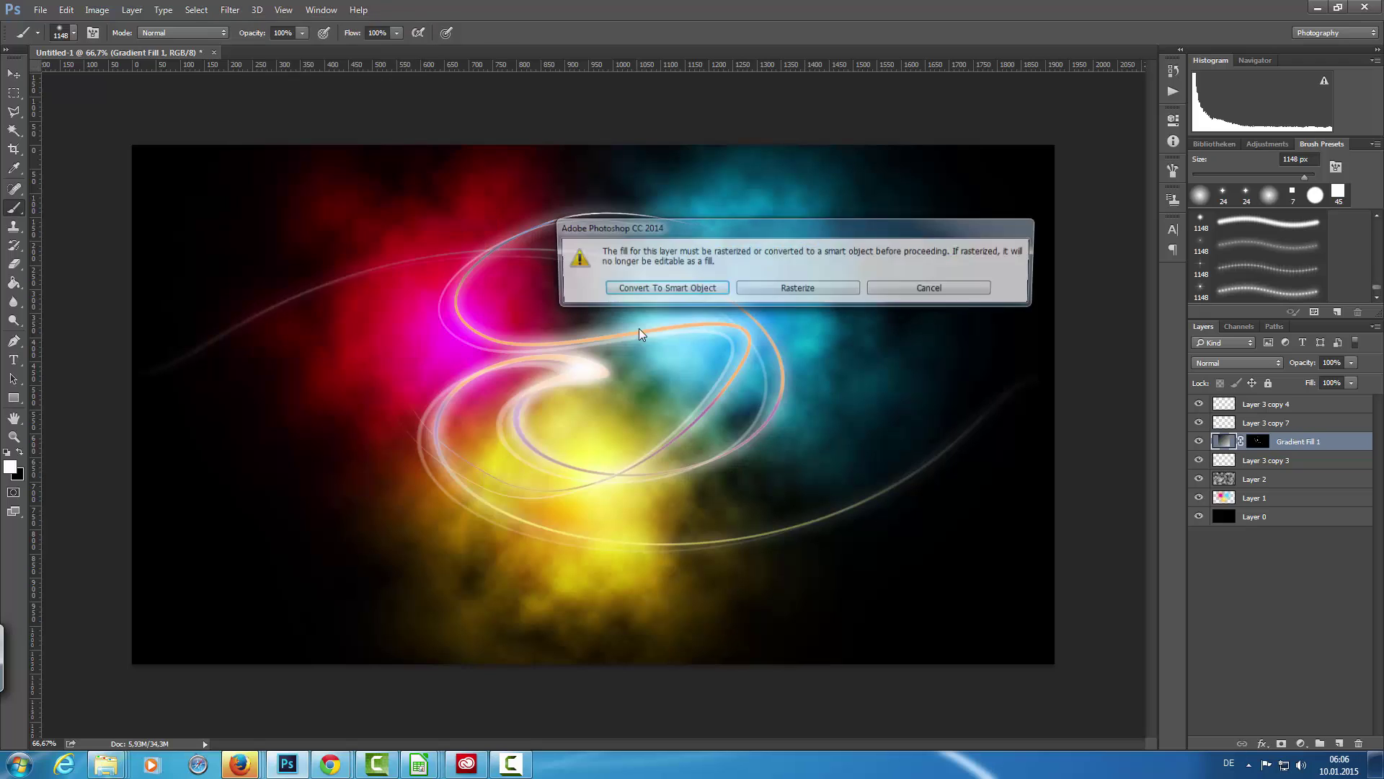
pyautogui.click(682, 290)
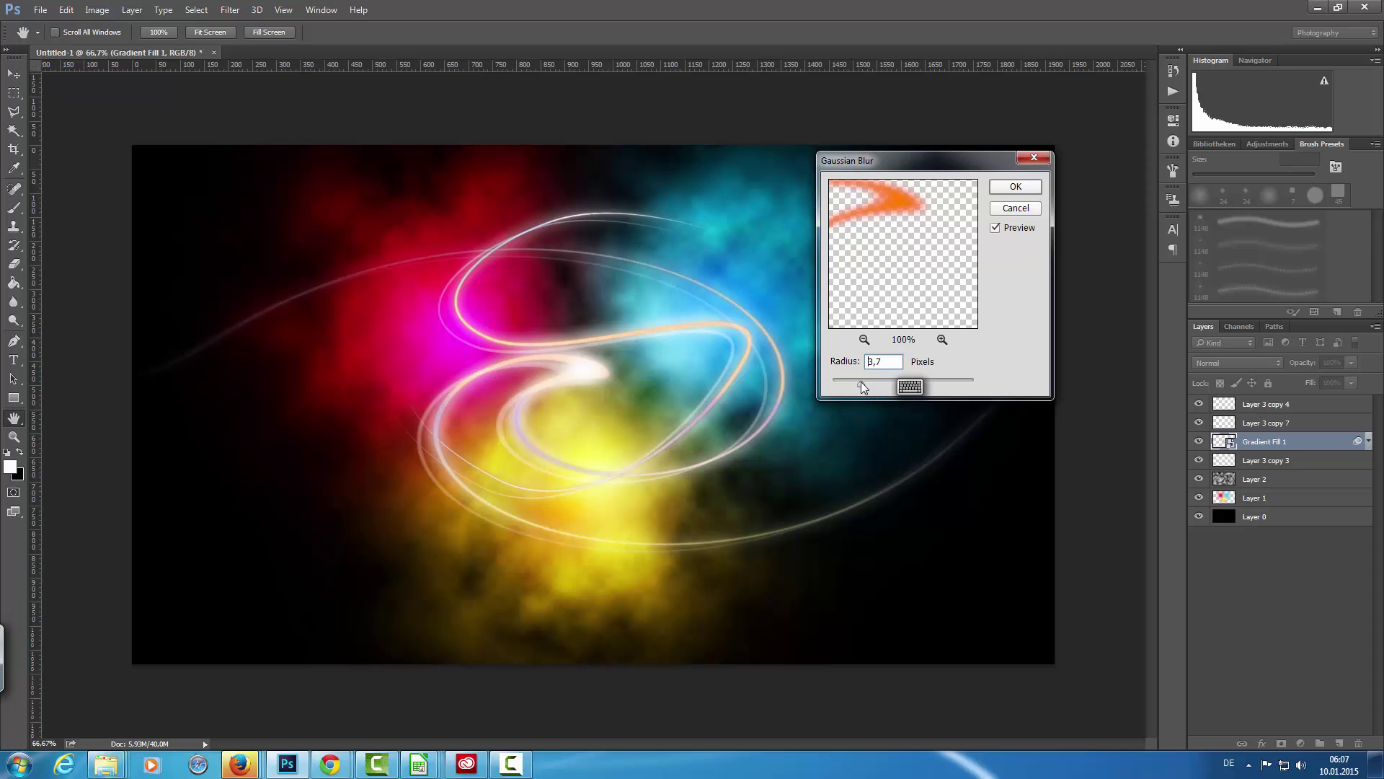
pyautogui.click(998, 188)
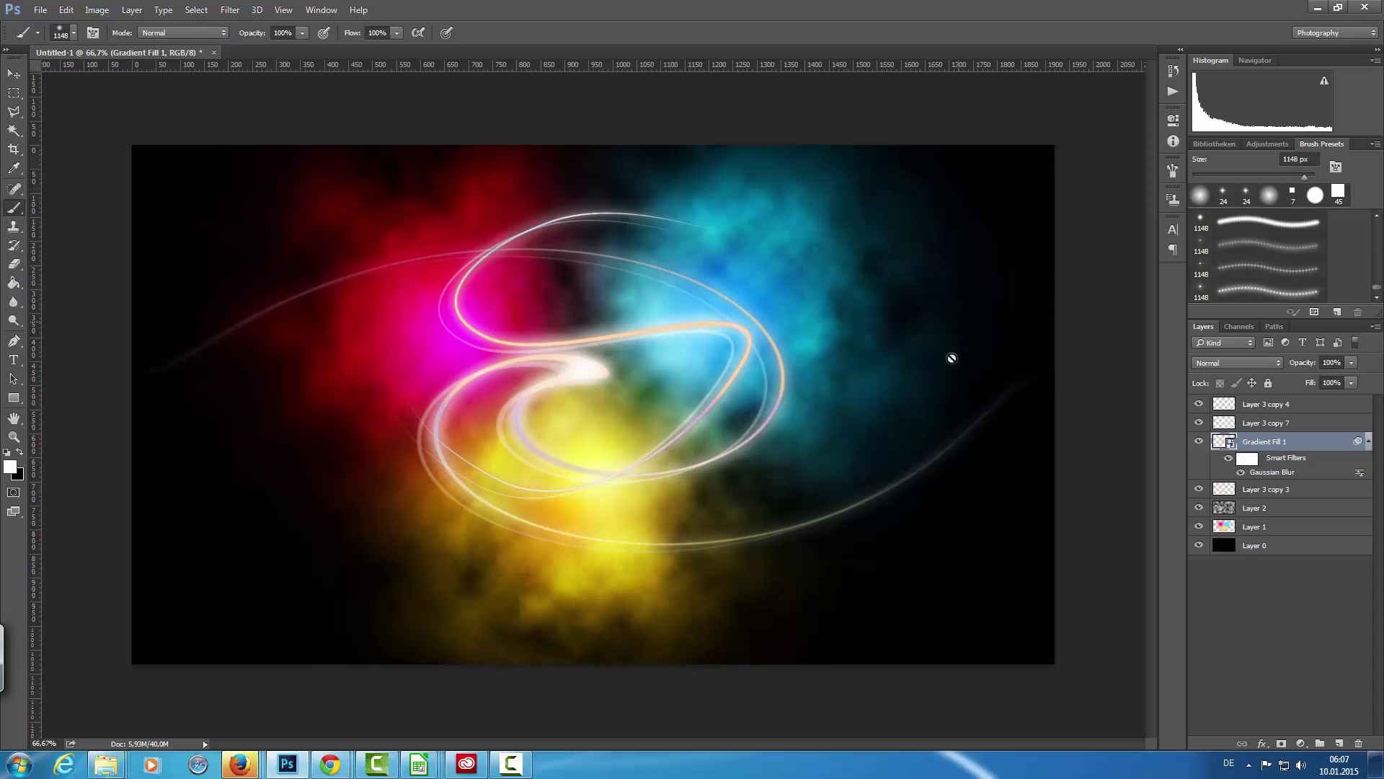
pyautogui.click(1311, 410)
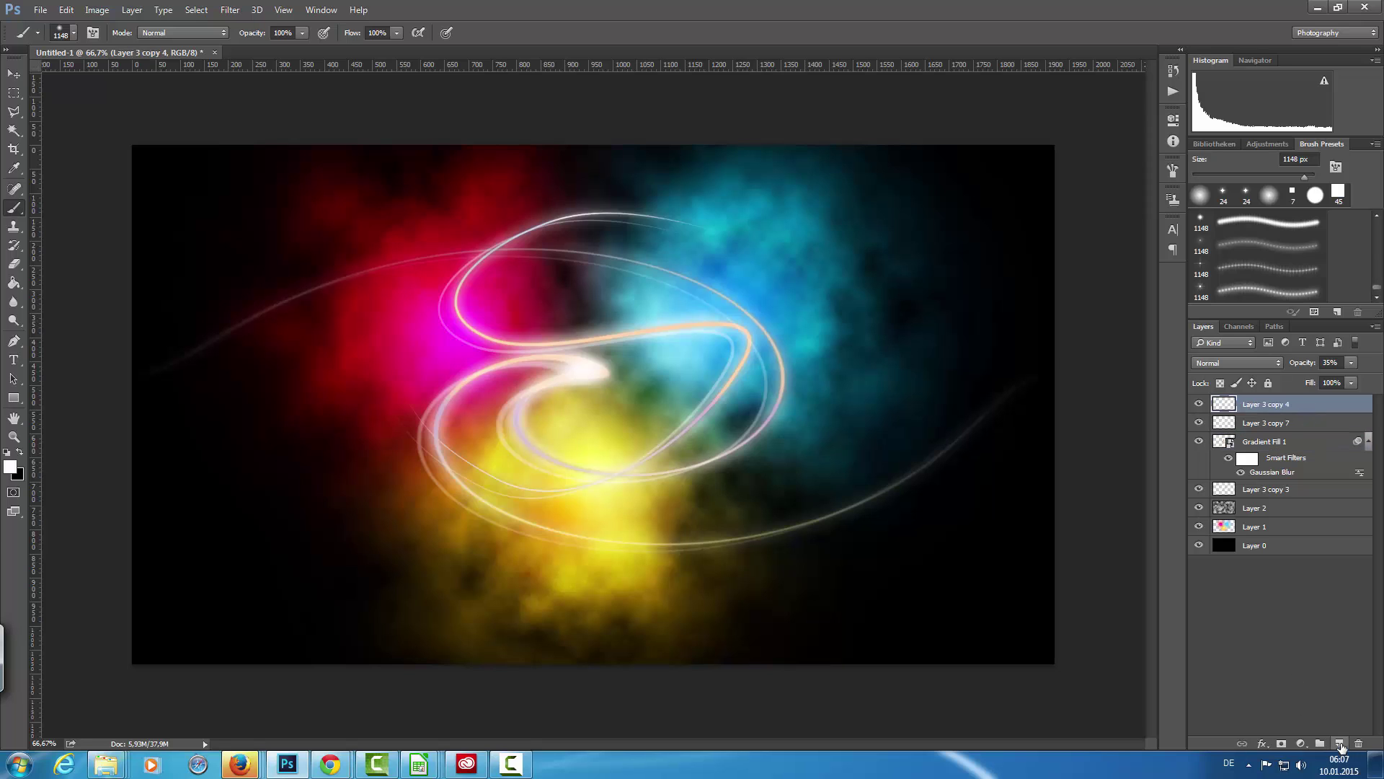
# - Add a black 000000 Solid Color fill layer on top, blended in Soft Light mode
pyautogui.hotkey('ctrl', 'shift', 'alt', 'n')
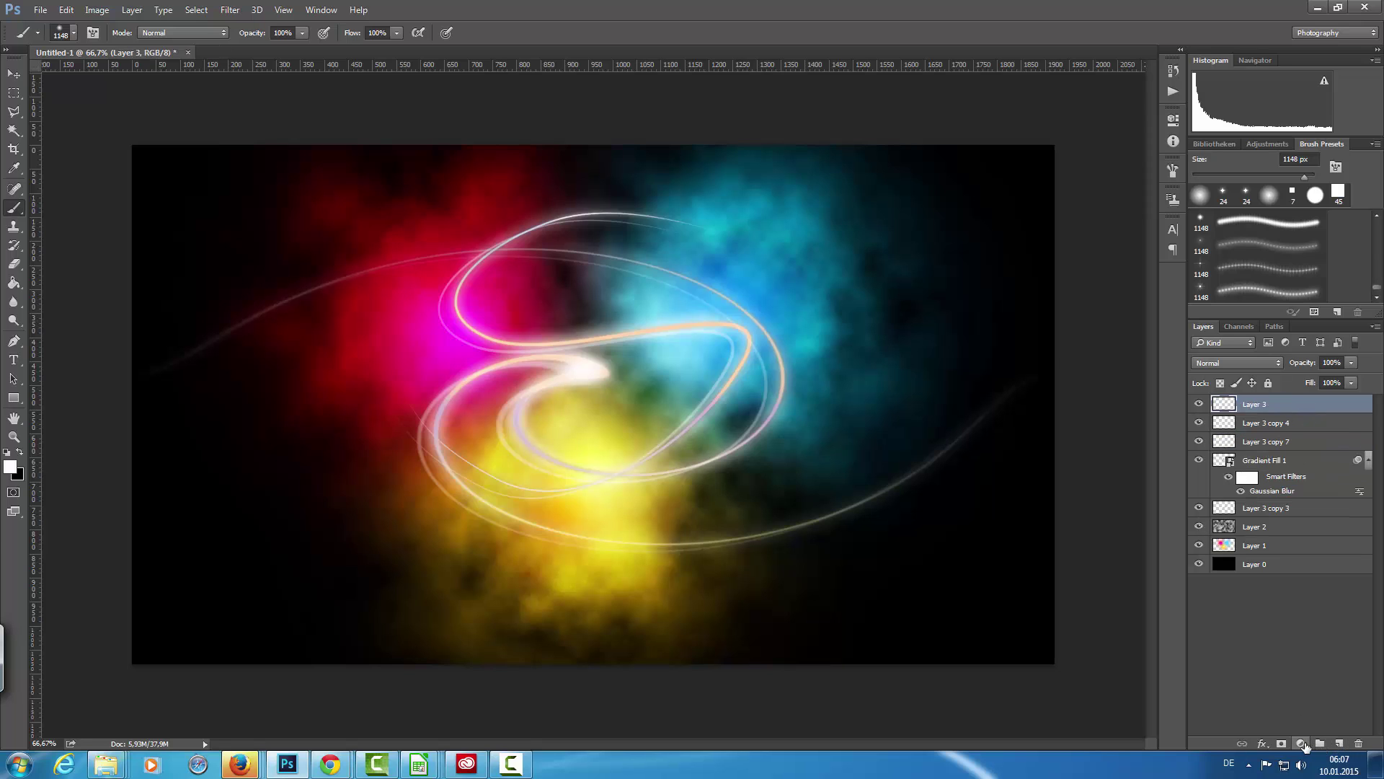
pyautogui.click(1303, 743)
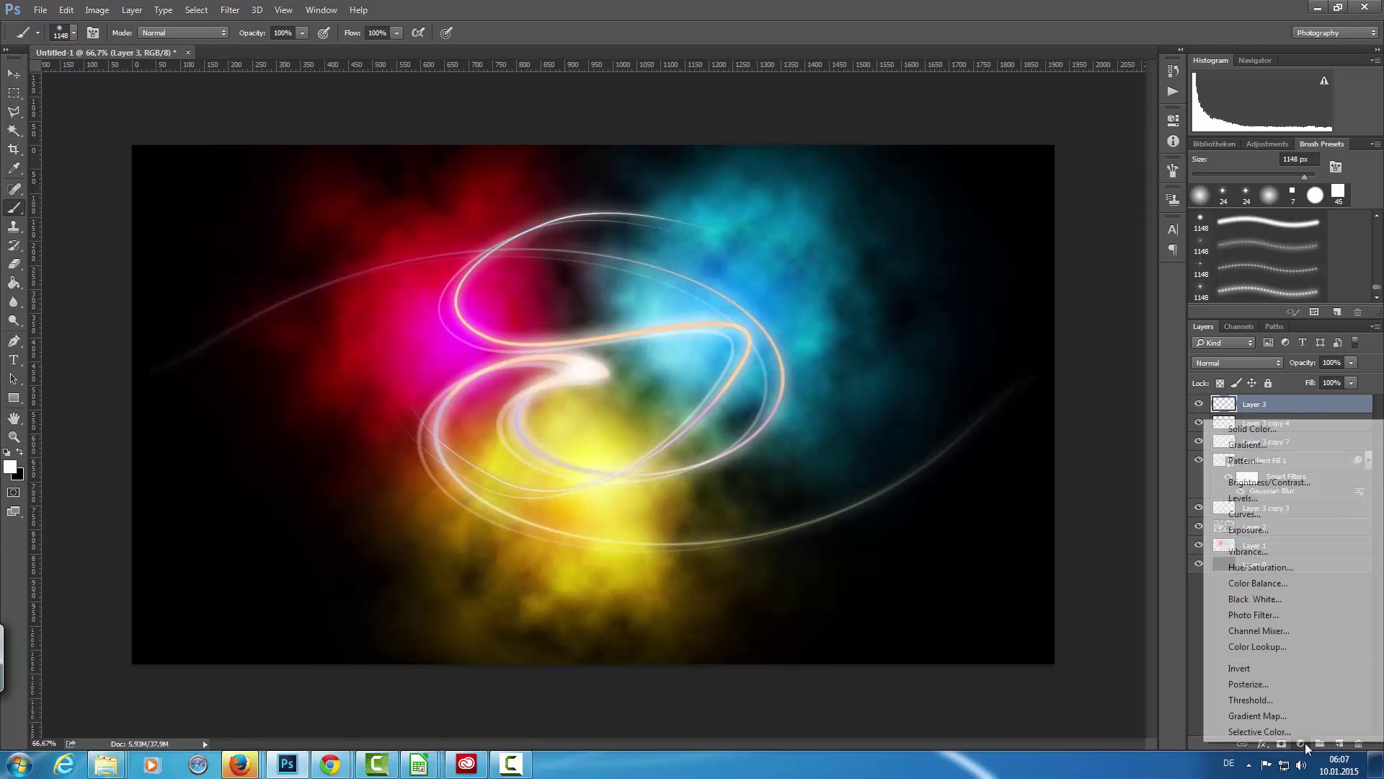
pyautogui.click(1255, 429)
pyautogui.write('000000')
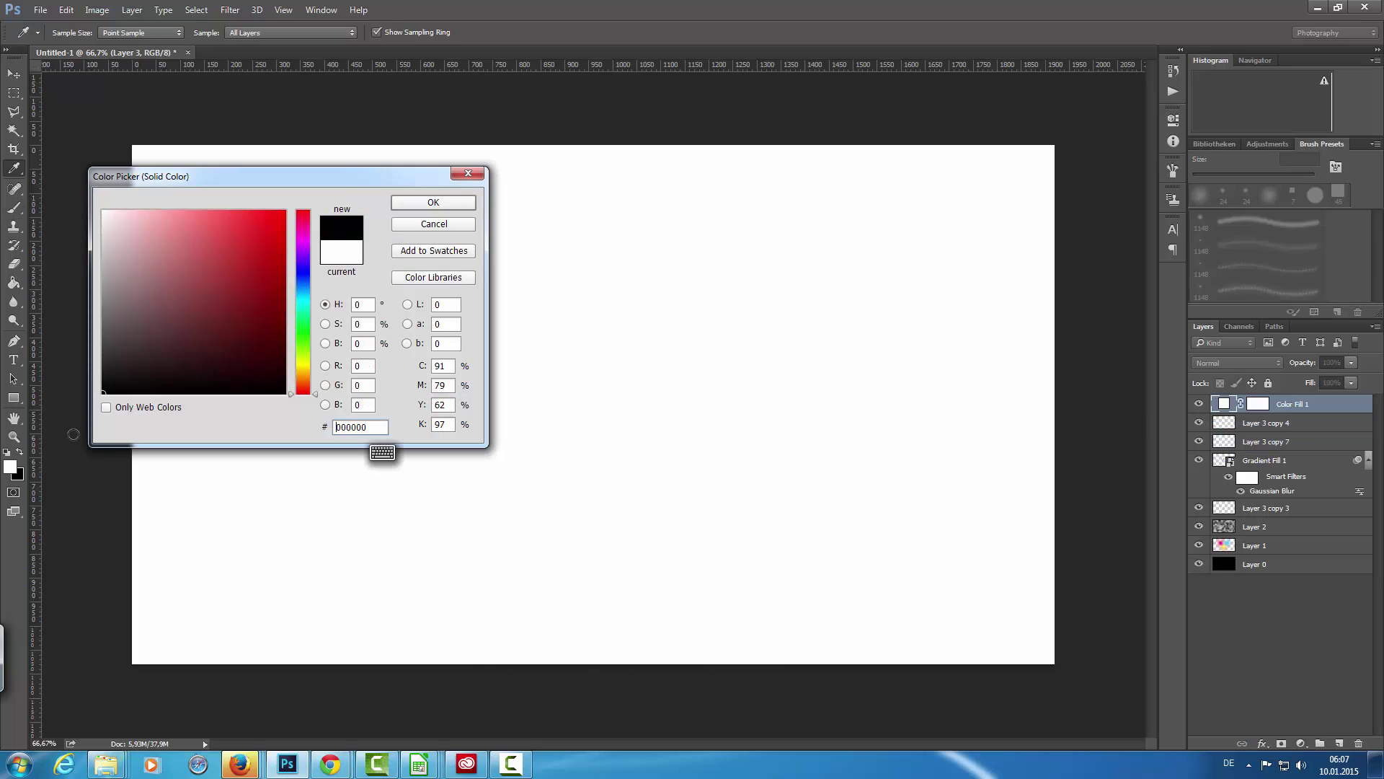
pyautogui.click(421, 202)
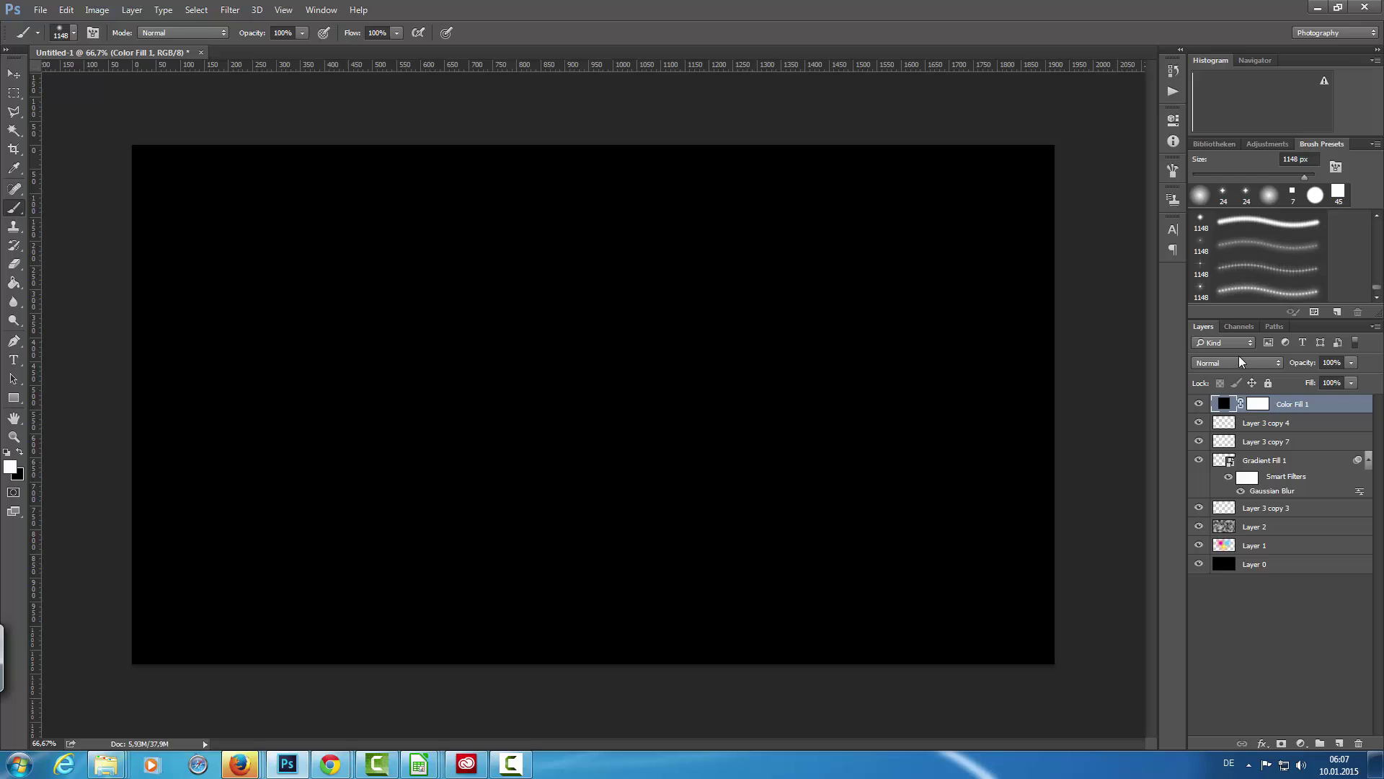
pyautogui.click(1244, 361)
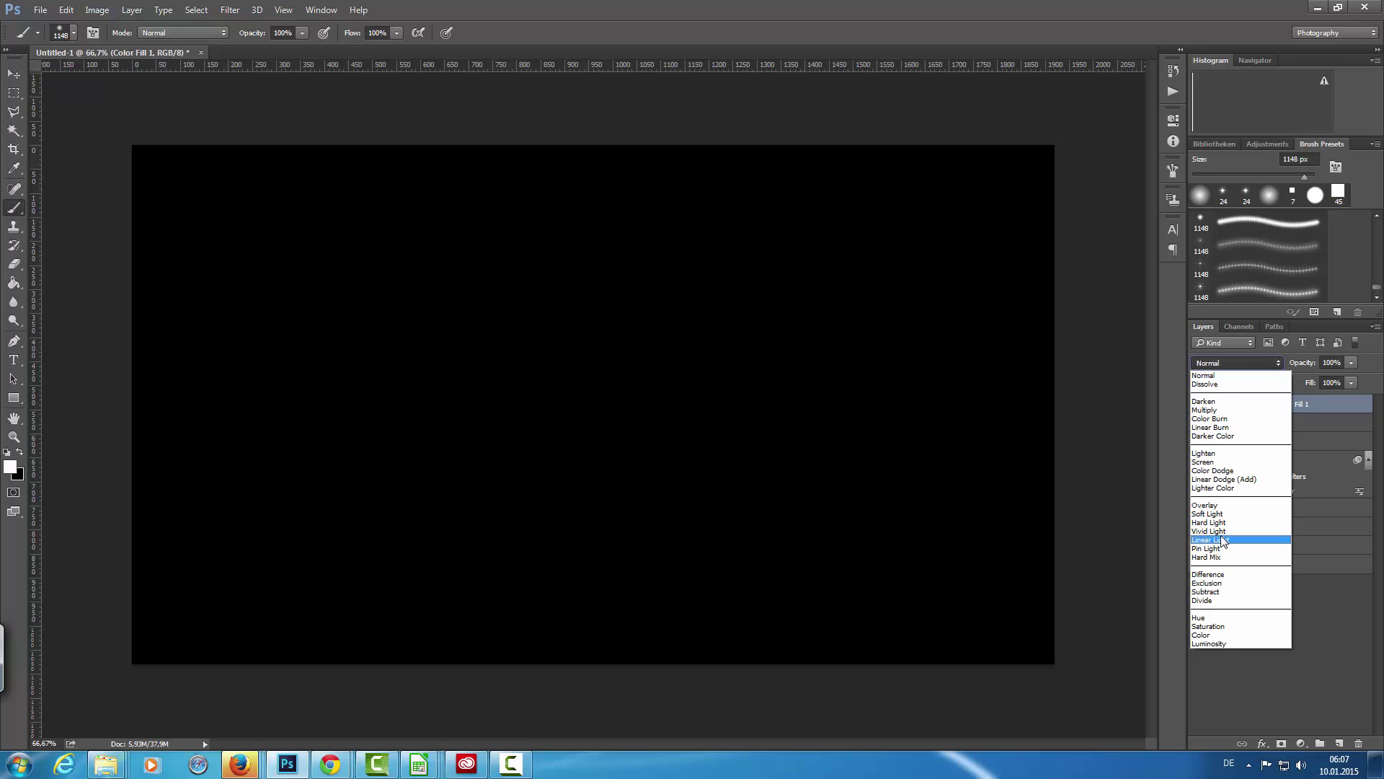
pyautogui.click(1219, 514)
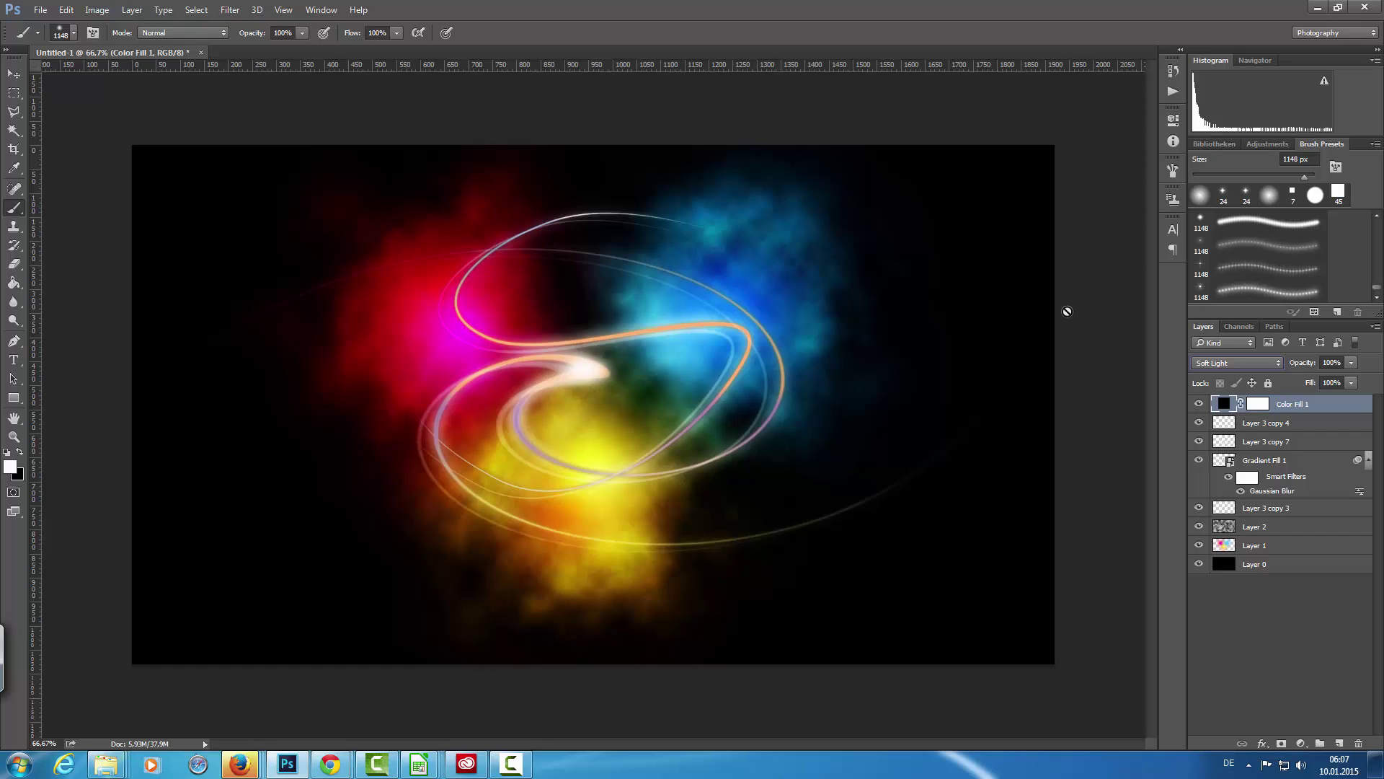
# - Apply a Movie Prime Lens Flare at 129% brightness as a smart filter on Color Fill 1
pyautogui.click(231, 11)
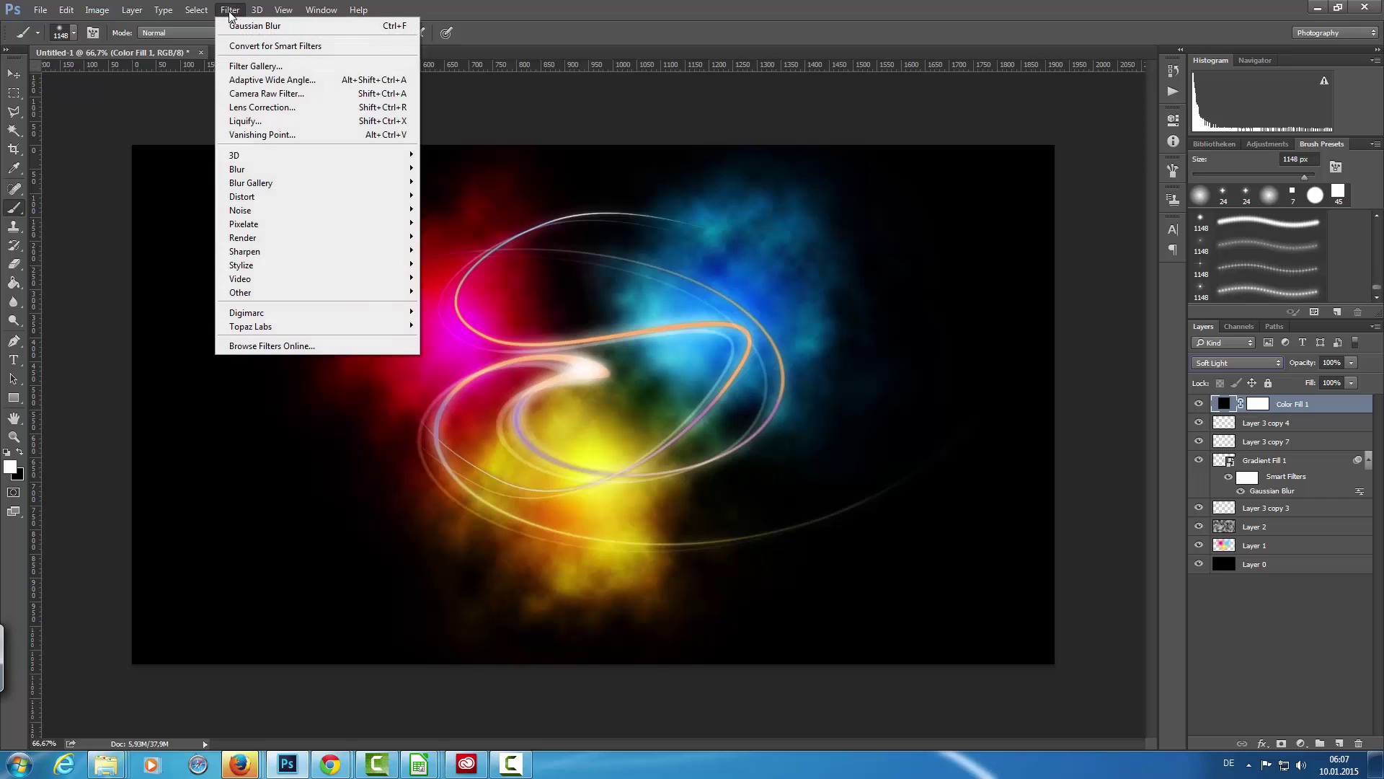
pyautogui.moveTo(289, 246)
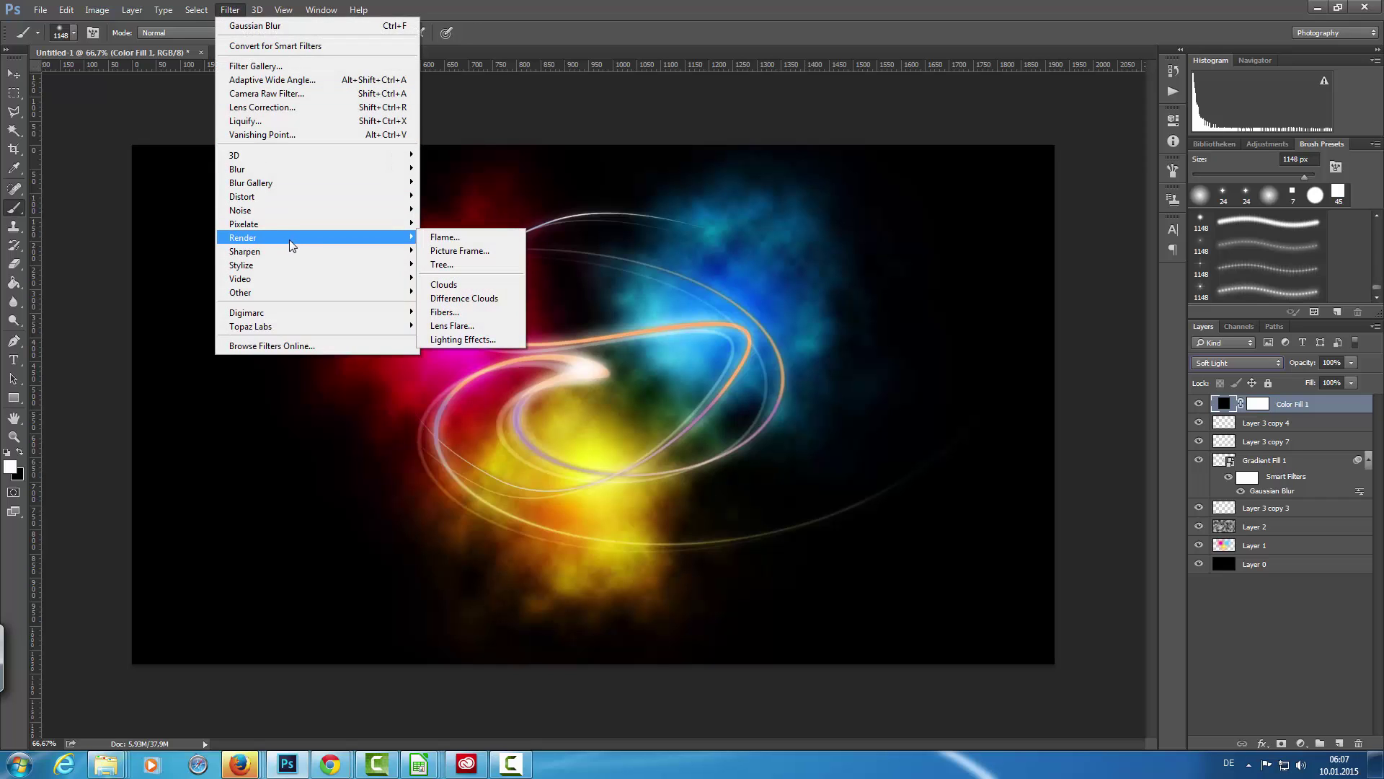
pyautogui.click(453, 326)
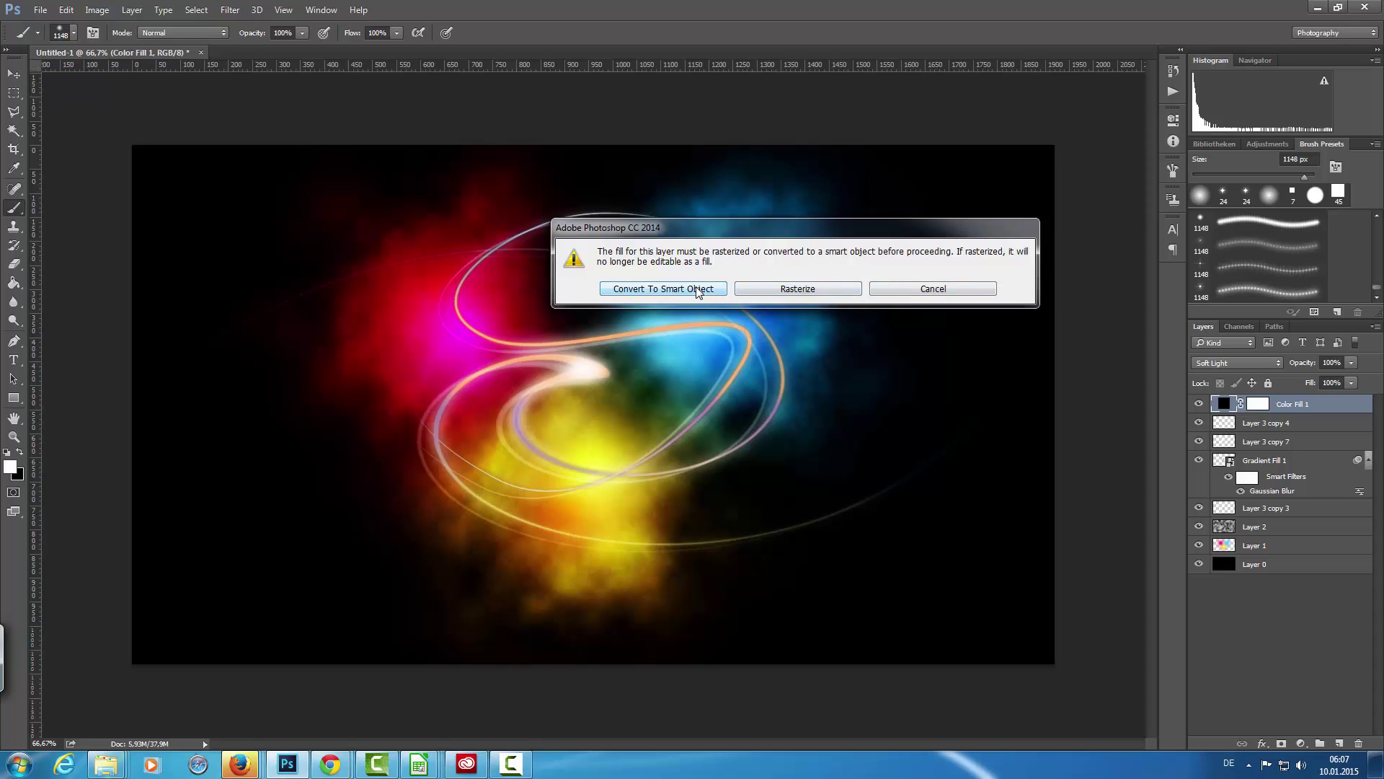
pyautogui.click(655, 289)
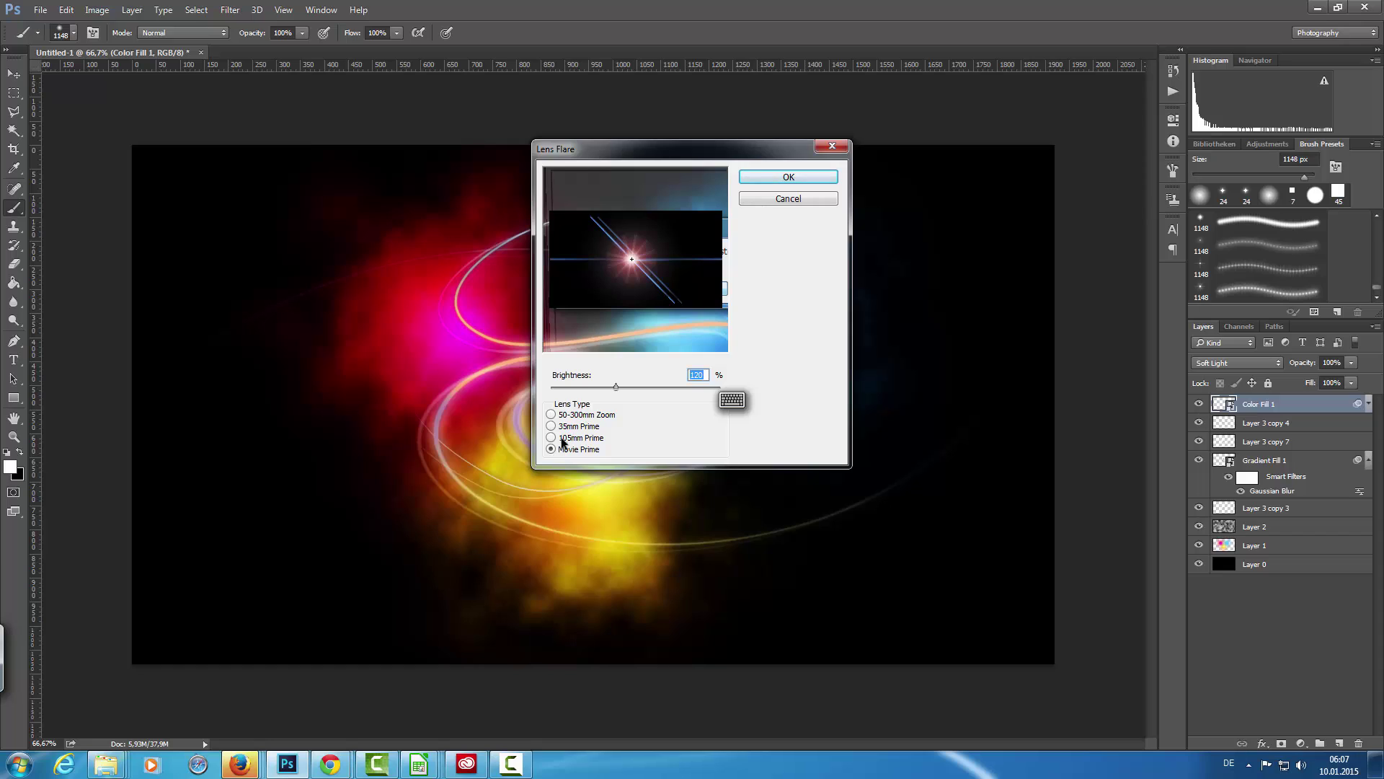
pyautogui.click(559, 439)
pyautogui.click(559, 448)
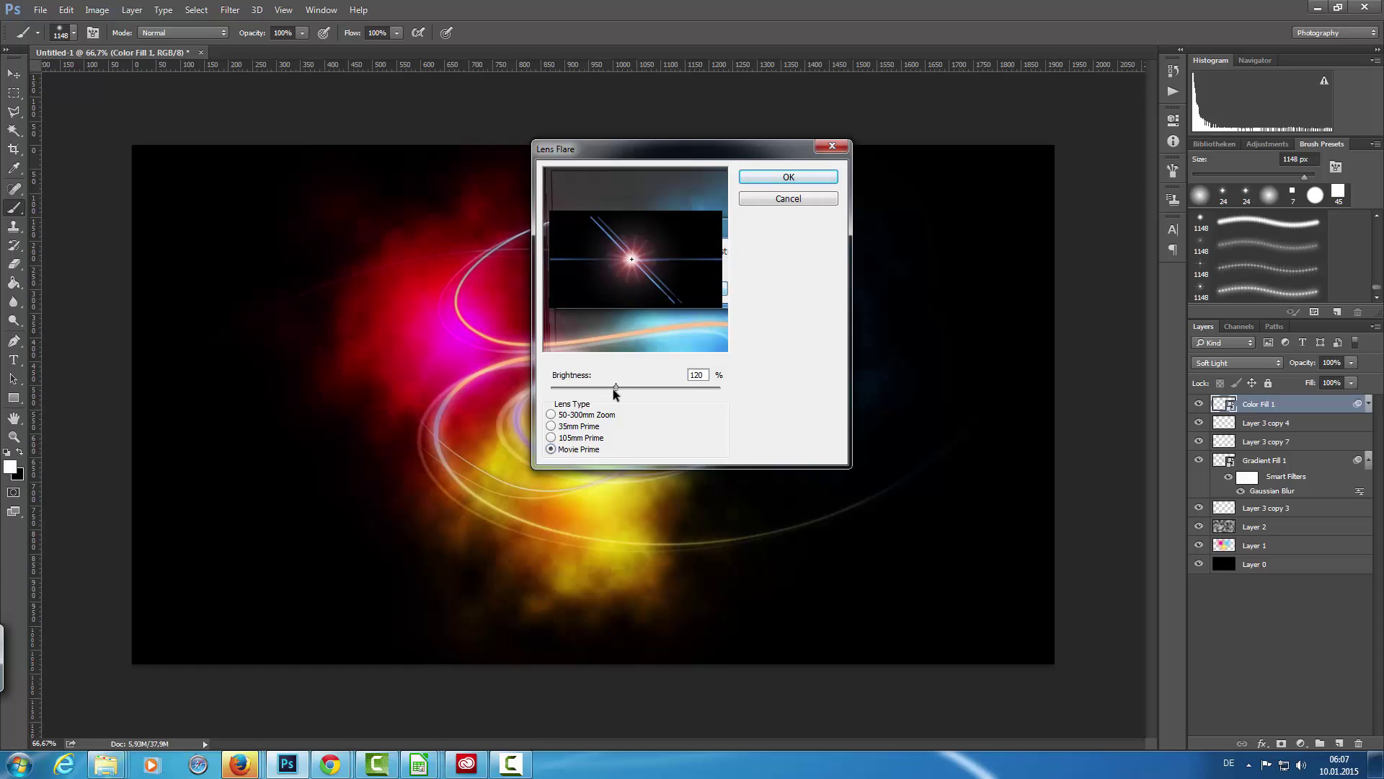
pyautogui.moveTo(613, 388); pyautogui.dragTo(617, 383)
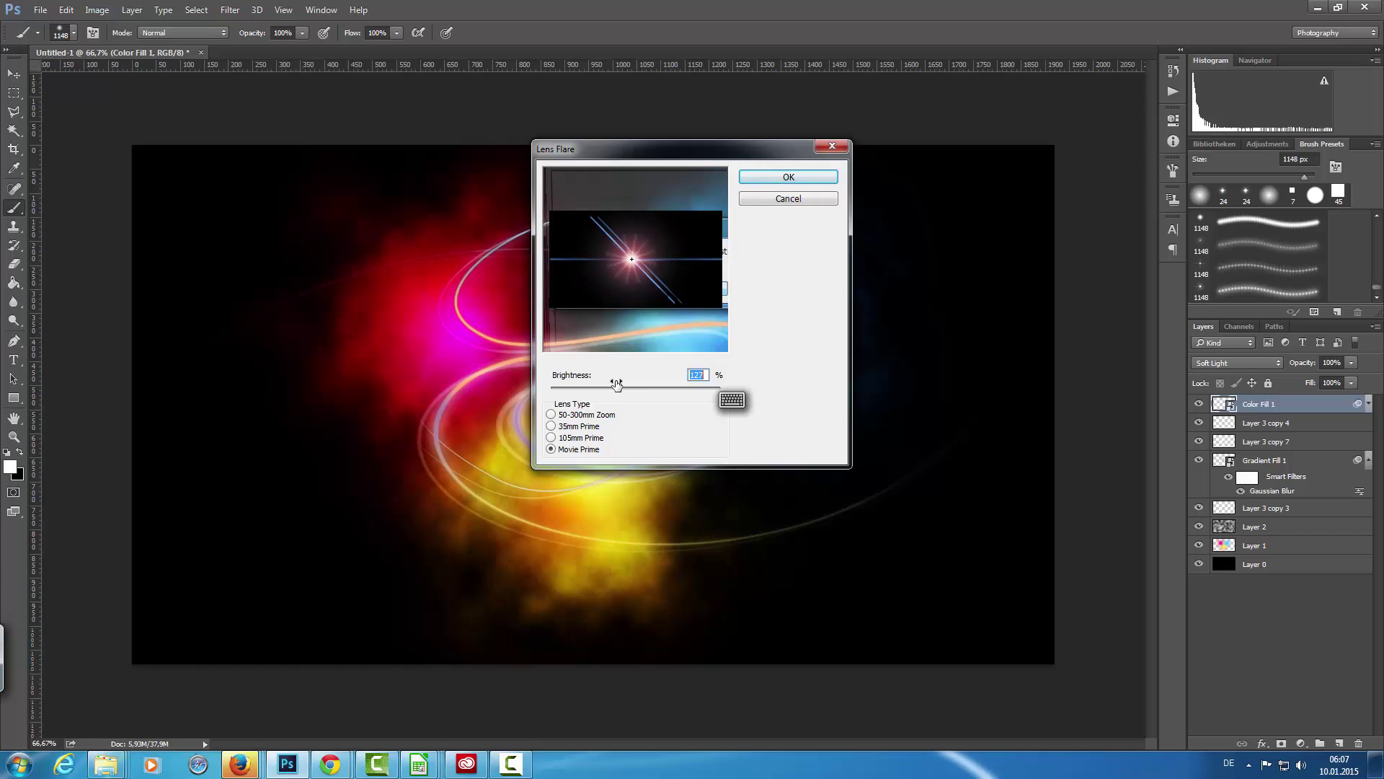
pyautogui.click(809, 176)
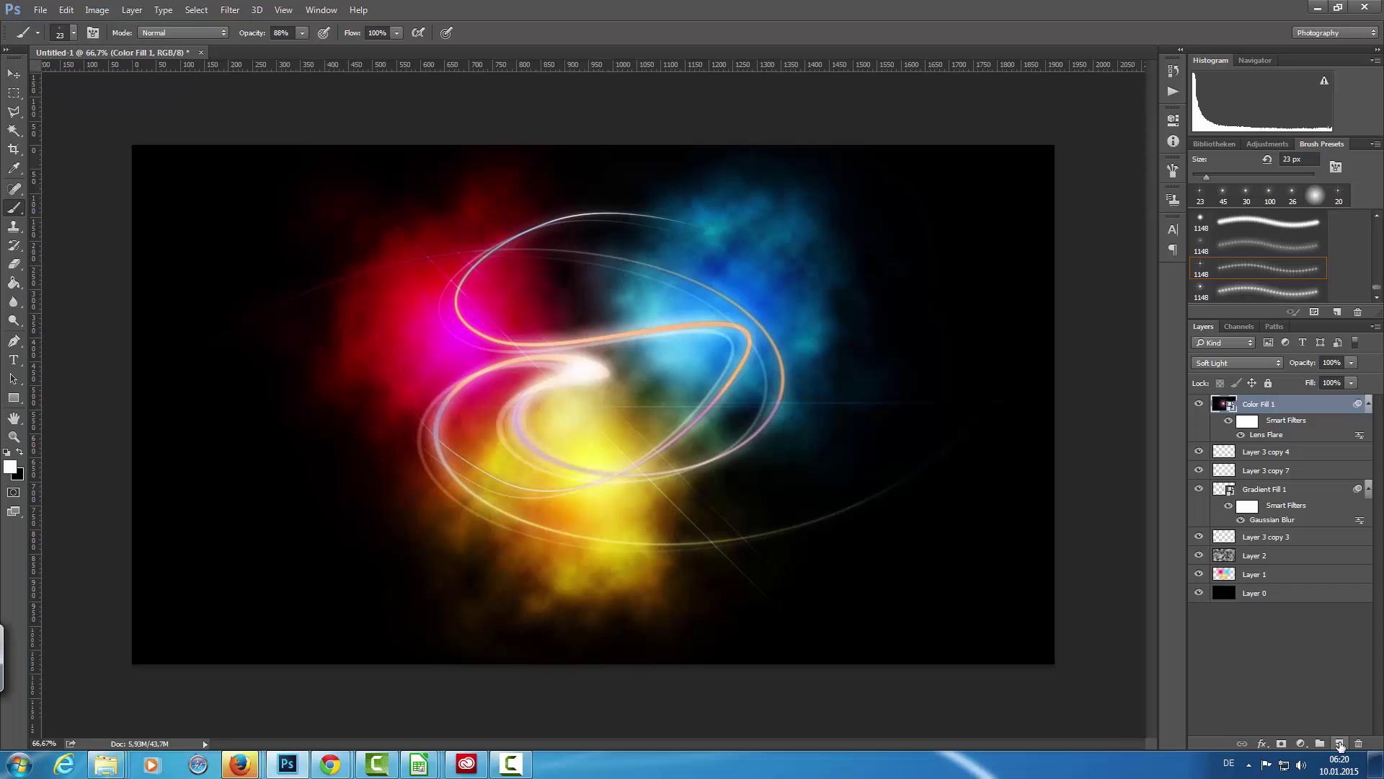
# - Create a new empty layer and choose the 1148 star brush at 24 px
pyautogui.click(1338, 743)
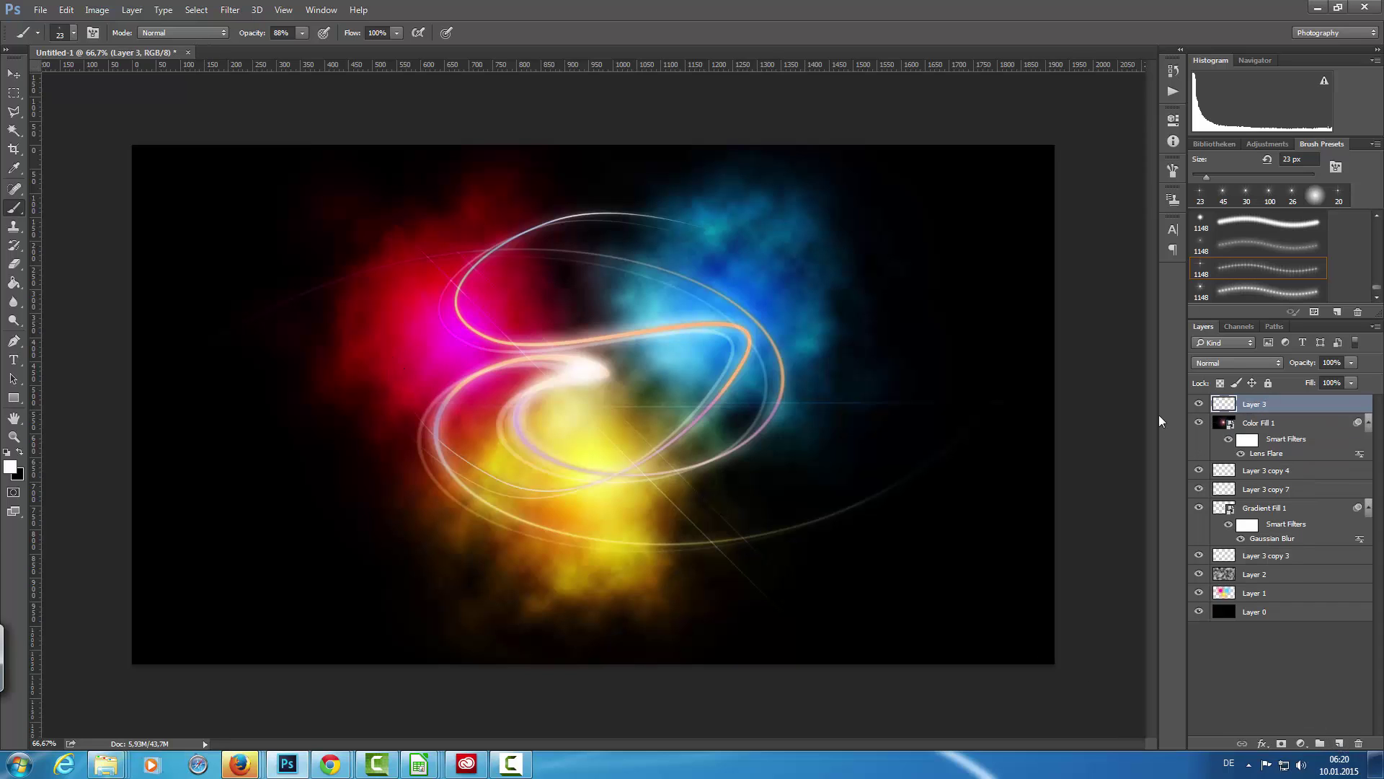
pyautogui.click(75, 33)
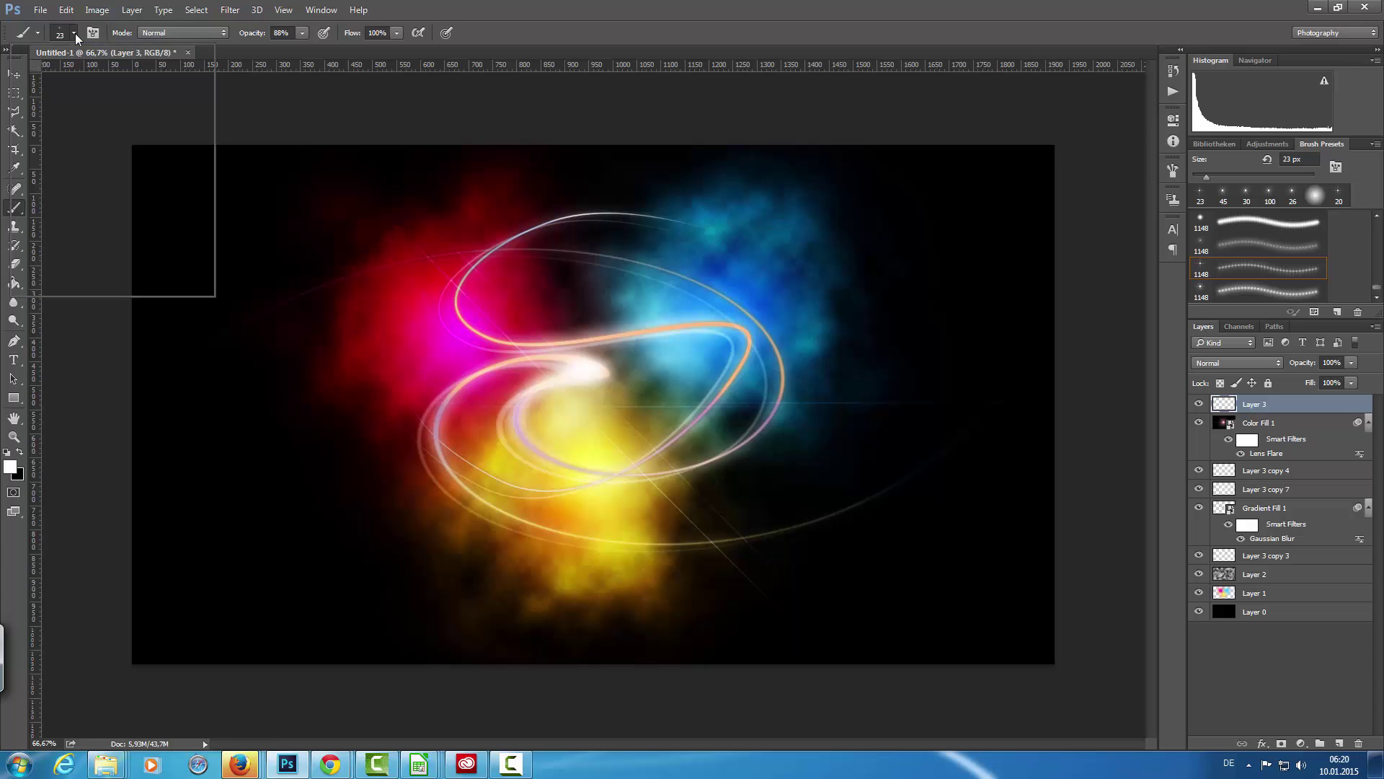
pyautogui.click(32, 275)
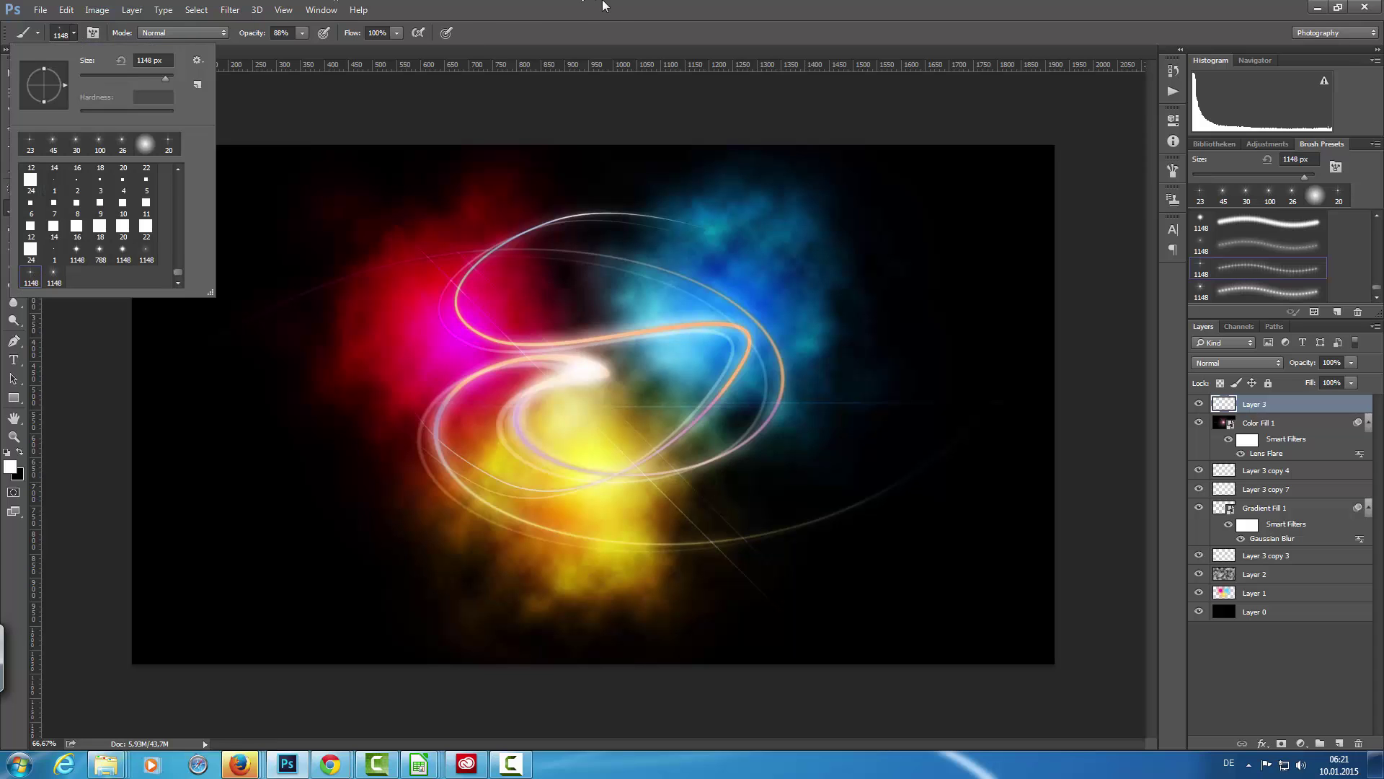
pyautogui.click(341, 51)
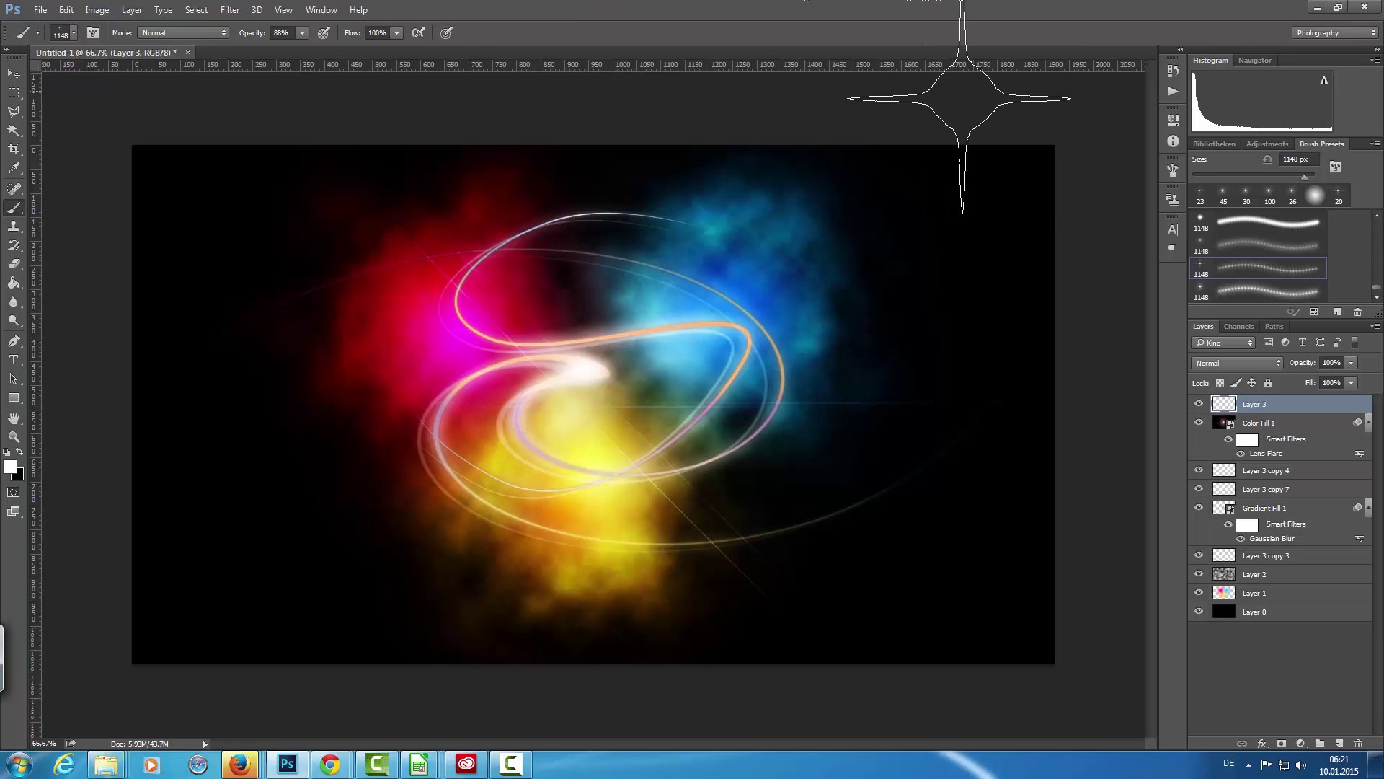
pyautogui.click(74, 33)
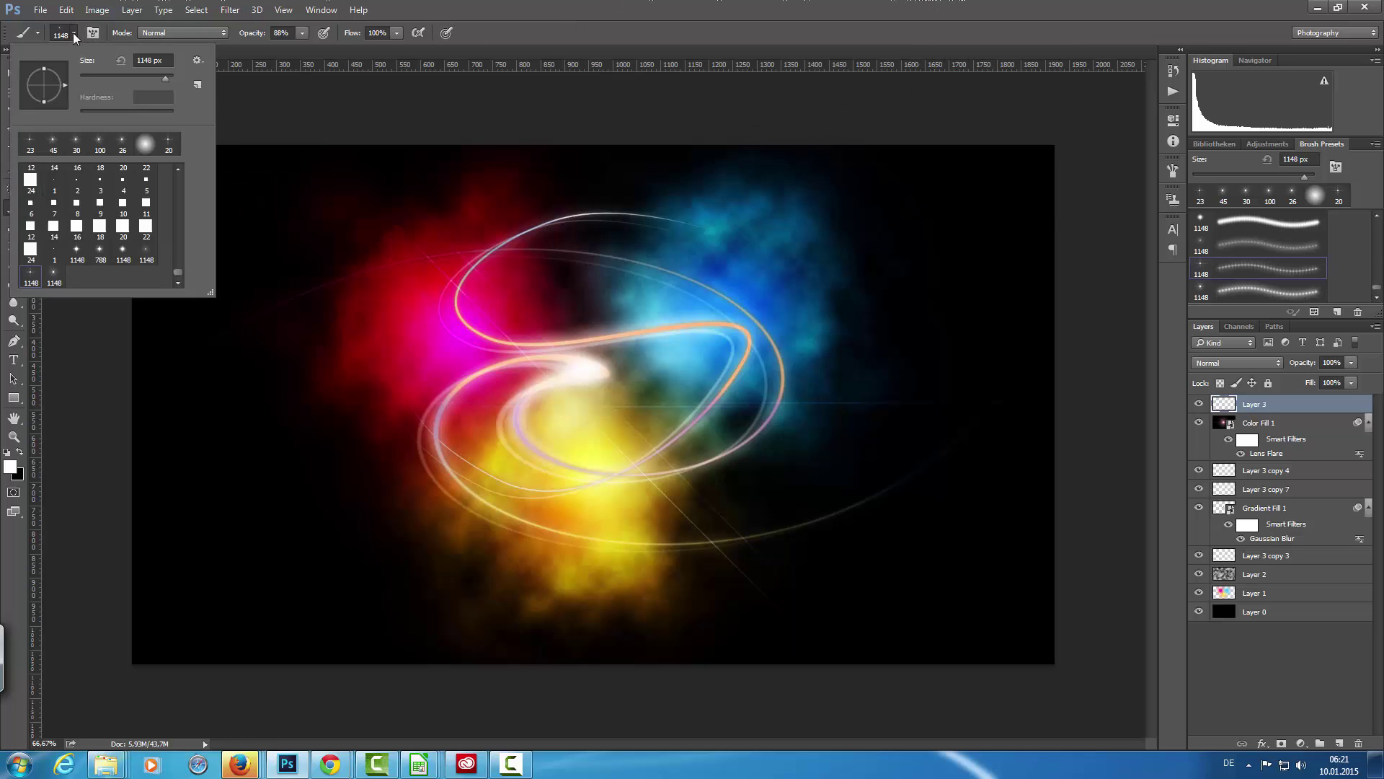
pyautogui.moveTo(94, 76); pyautogui.dragTo(90, 77)
pyautogui.click(687, 33)
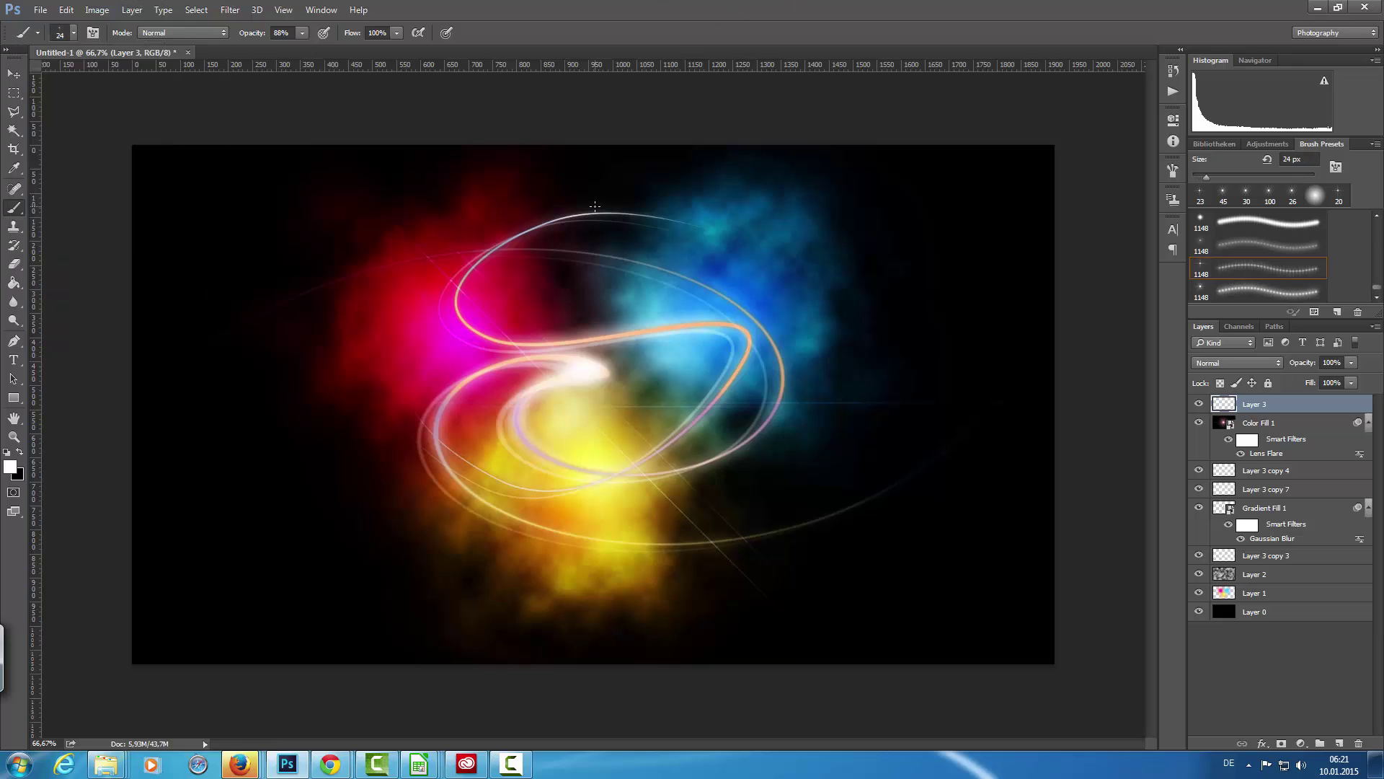
# - Enable brush Scattering at 223% in the Brush Settings panel
pyautogui.click(1173, 202)
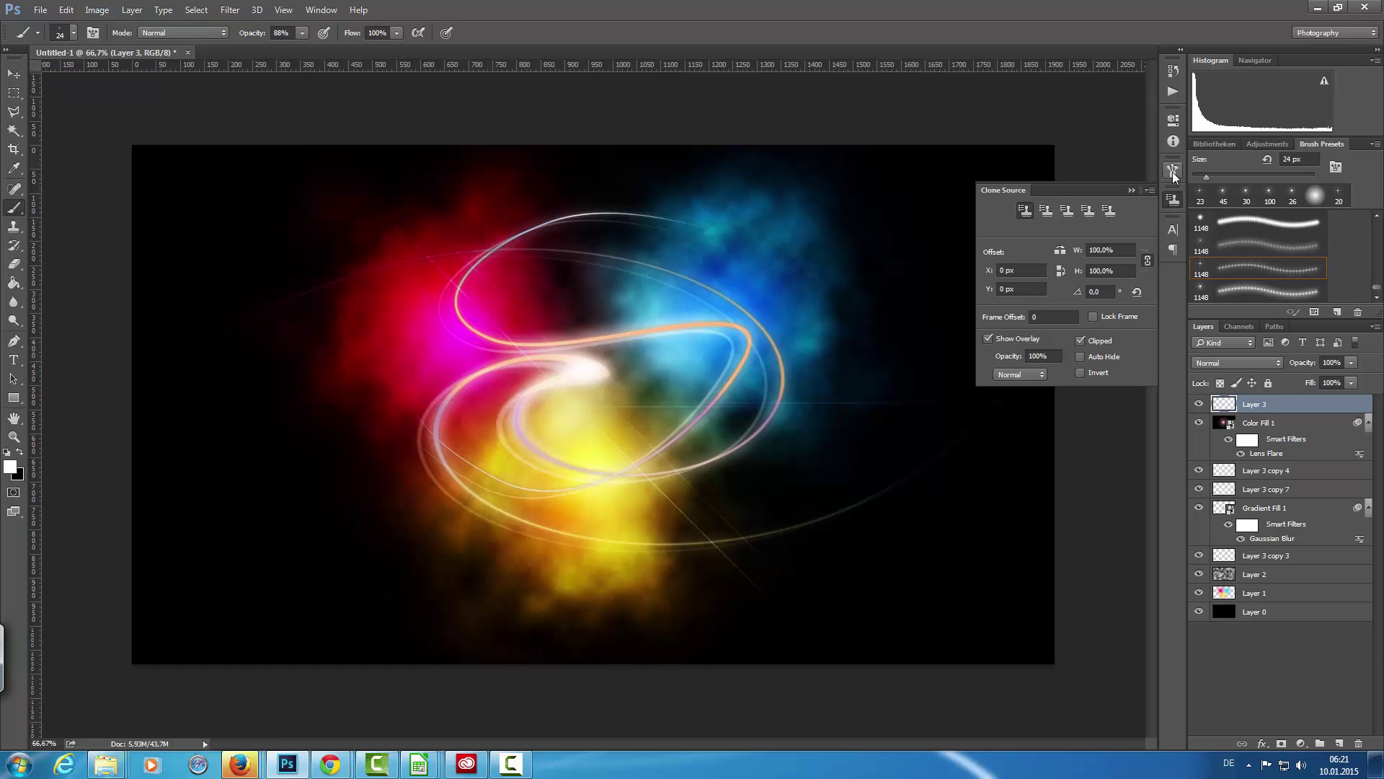
pyautogui.moveTo(1174, 201); pyautogui.dragTo(1178, 180)
pyautogui.click(1175, 170)
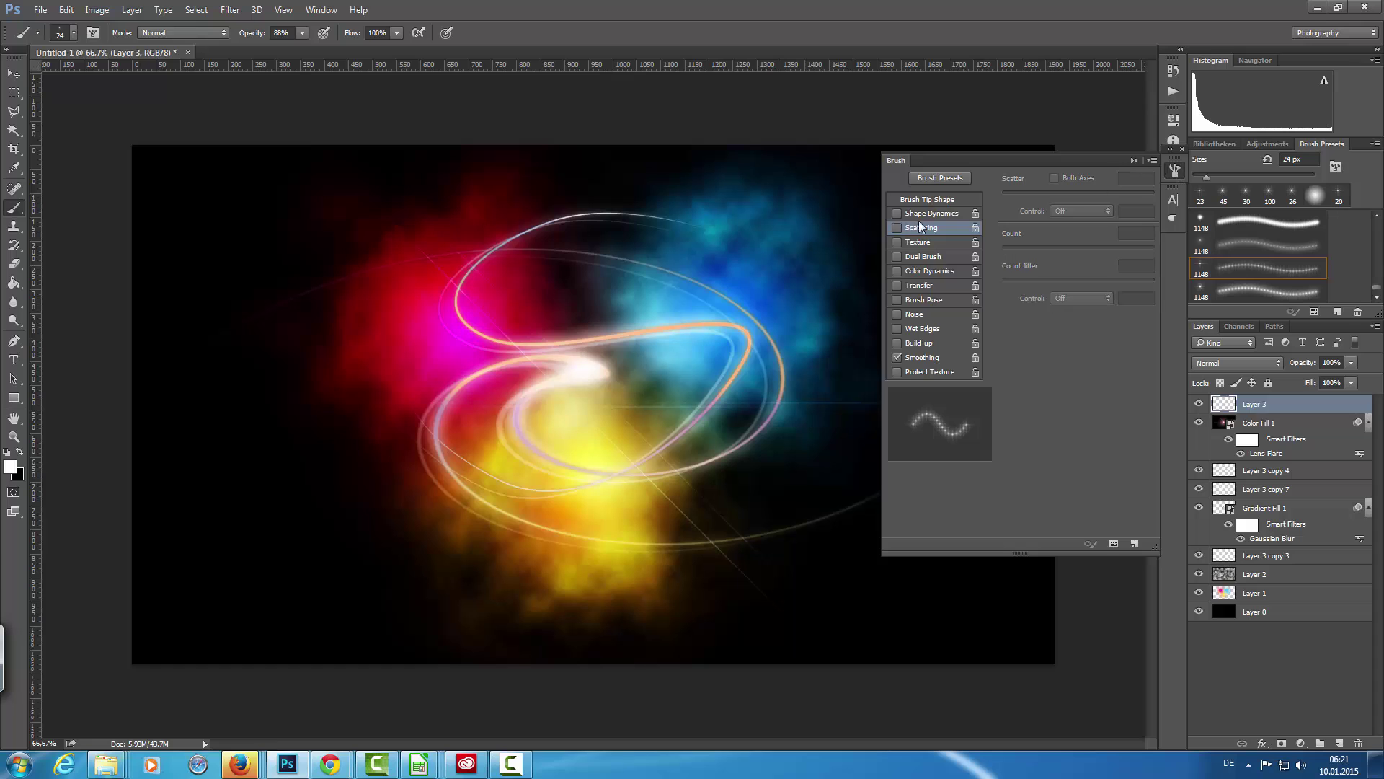
pyautogui.click(897, 228)
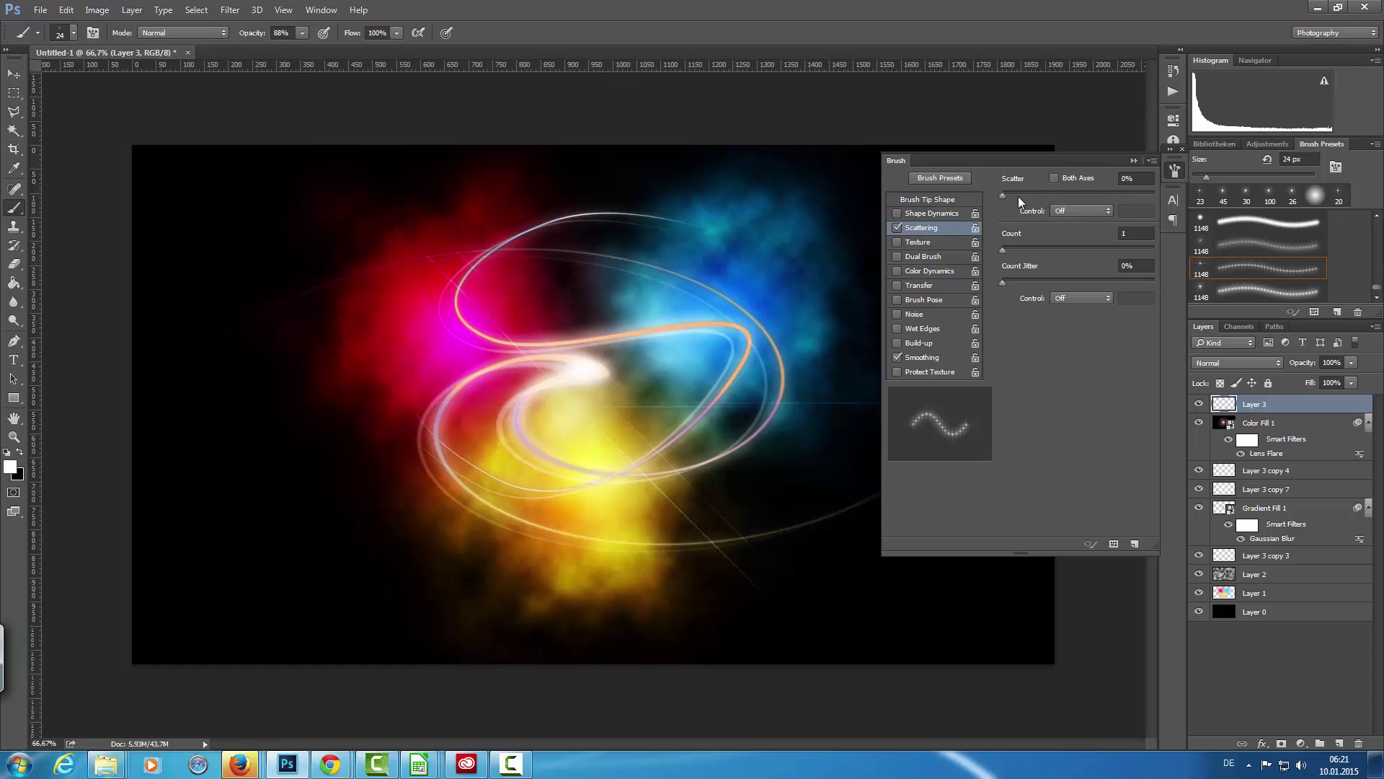
pyautogui.moveTo(1018, 196); pyautogui.dragTo(1034, 194)
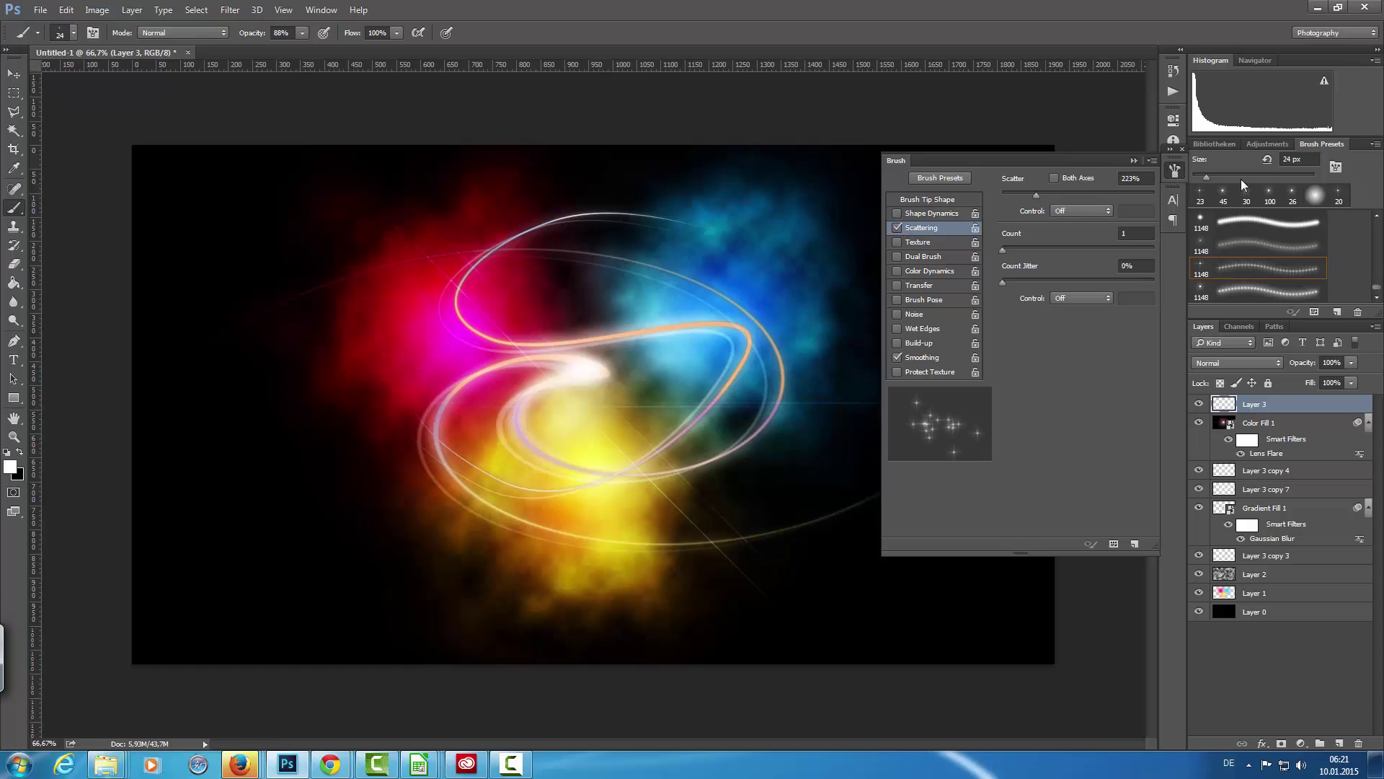
pyautogui.click(1173, 173)
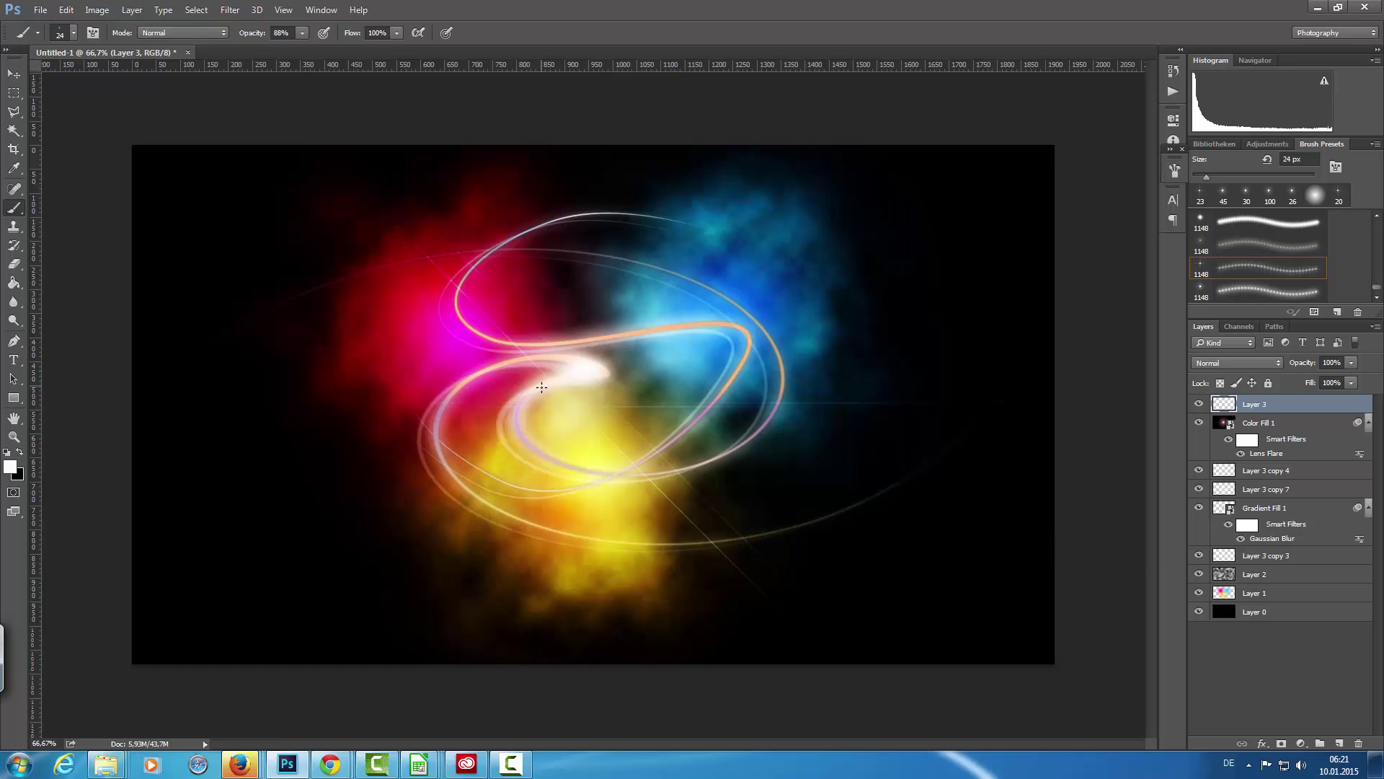
# - Paint sparkles along the inner curve and stamp stars in the blue, red and yellow clouds
pyautogui.moveTo(539, 386); pyautogui.dragTo(528, 407)
pyautogui.moveTo(467, 377)
pyautogui.mouseDown()
pyautogui.moveTo(441, 397)
pyautogui.moveTo(471, 383)
pyautogui.moveTo(446, 443)
pyautogui.mouseUp()
pyautogui.press(']')
pyautogui.press(']')
pyautogui.click(750, 266)
pyautogui.press(']')
pyautogui.press(']')
pyautogui.press(']')
pyautogui.click(783, 295)
pyautogui.click(380, 313)
pyautogui.click(504, 570)
pyautogui.click(581, 580)
# - With a 60 px brush, add sparkles on the upper ring, right-hand arc and dark right areas
pyautogui.press(']')
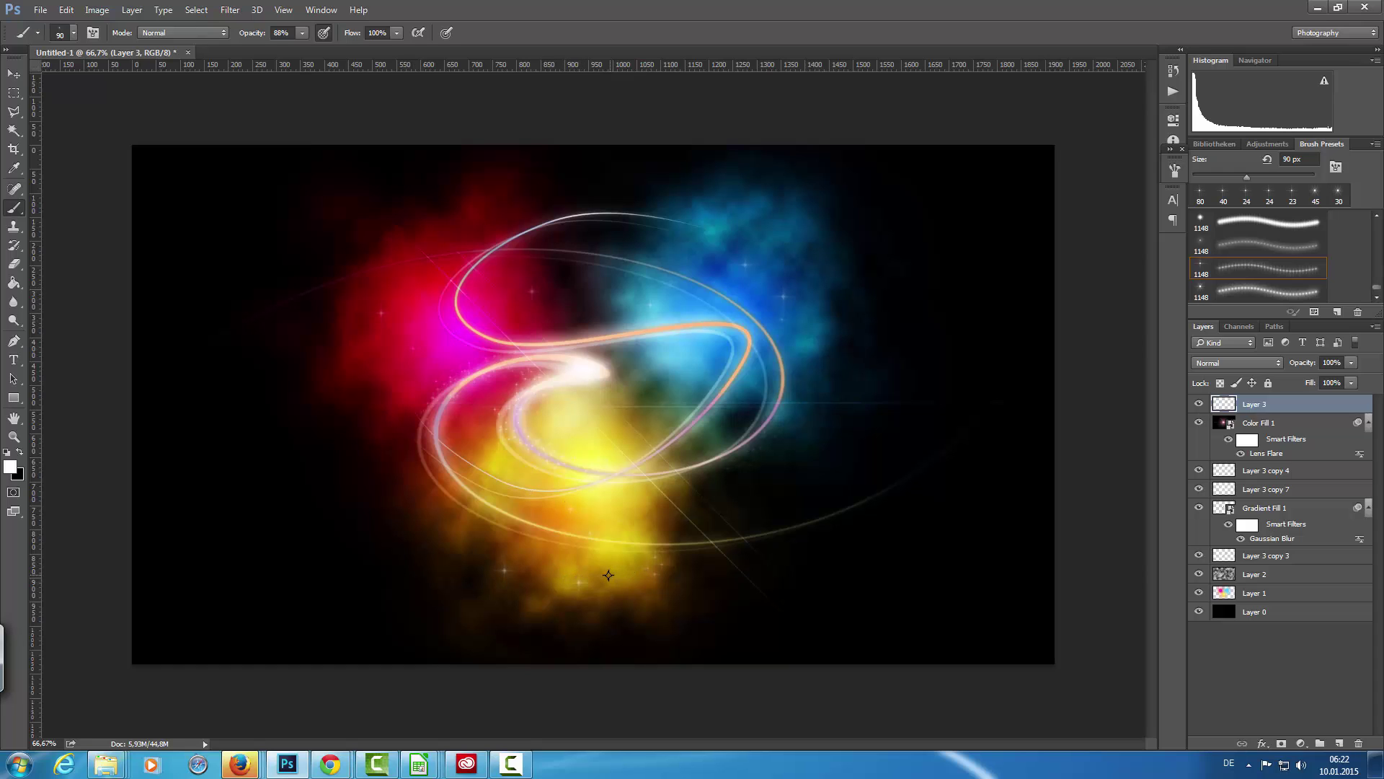
pyautogui.press('[')
pyautogui.press('[')
pyautogui.press('[')
pyautogui.click(587, 235)
pyautogui.moveTo(861, 504); pyautogui.dragTo(738, 532)
pyautogui.click(916, 349)
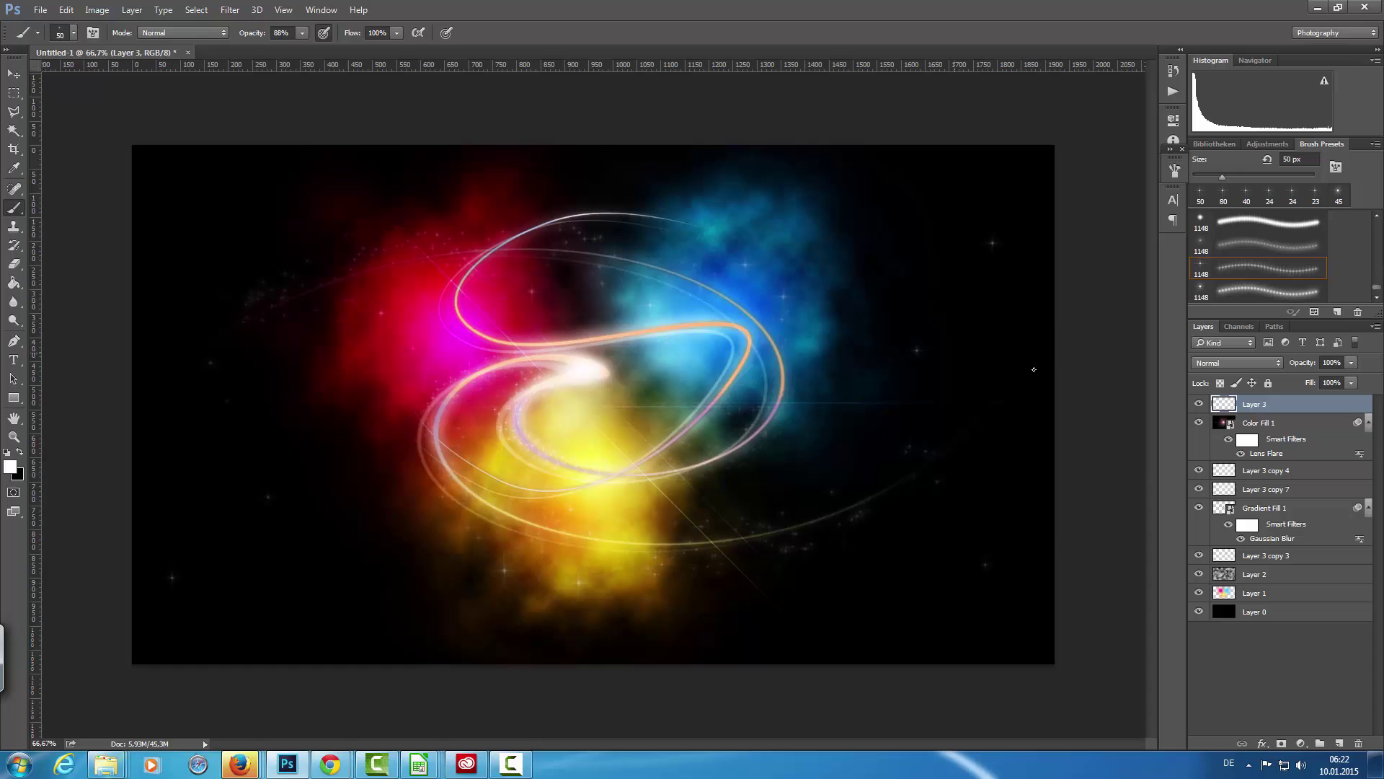
pyautogui.click(895, 210)
# - Stamp all visible layers into a new merged Layer 4 at the top of the stack
pyautogui.click(231, 12)
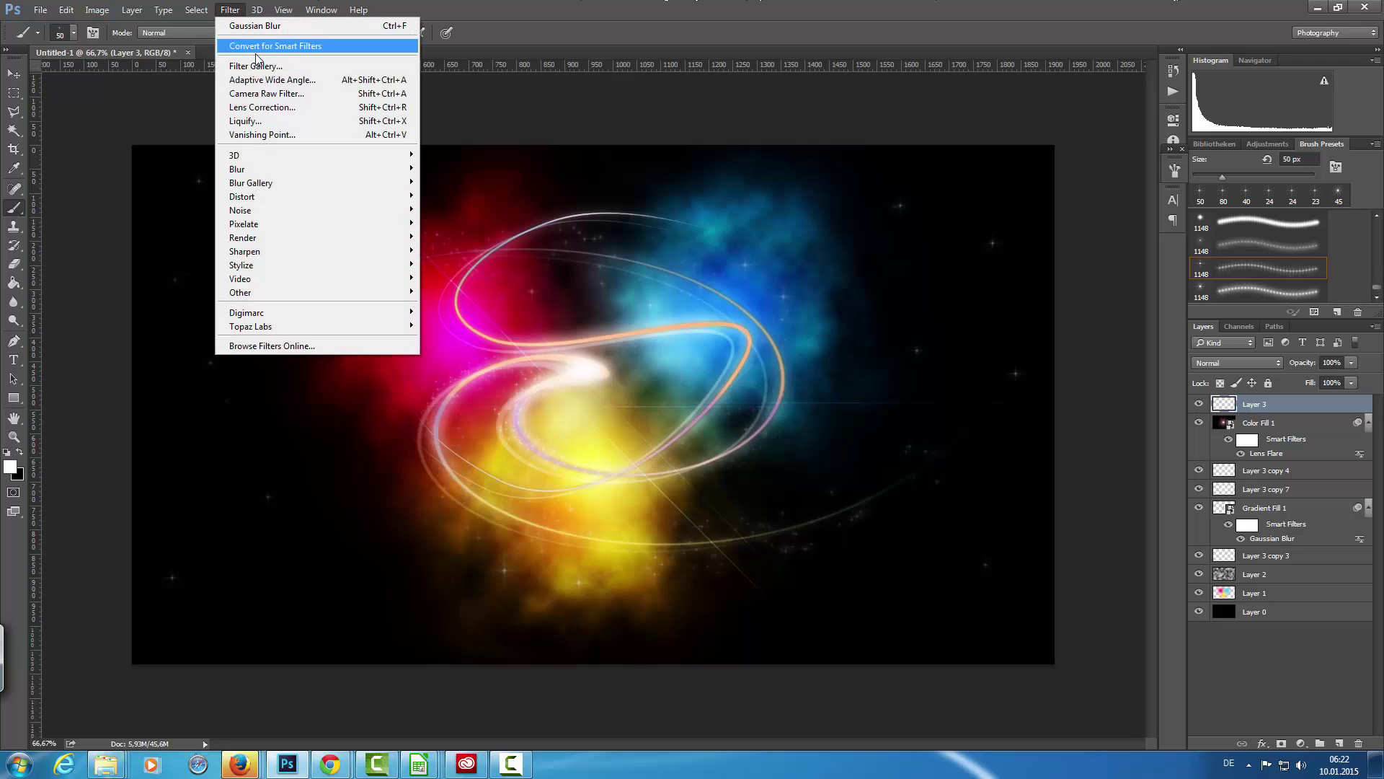
pyautogui.click(275, 93)
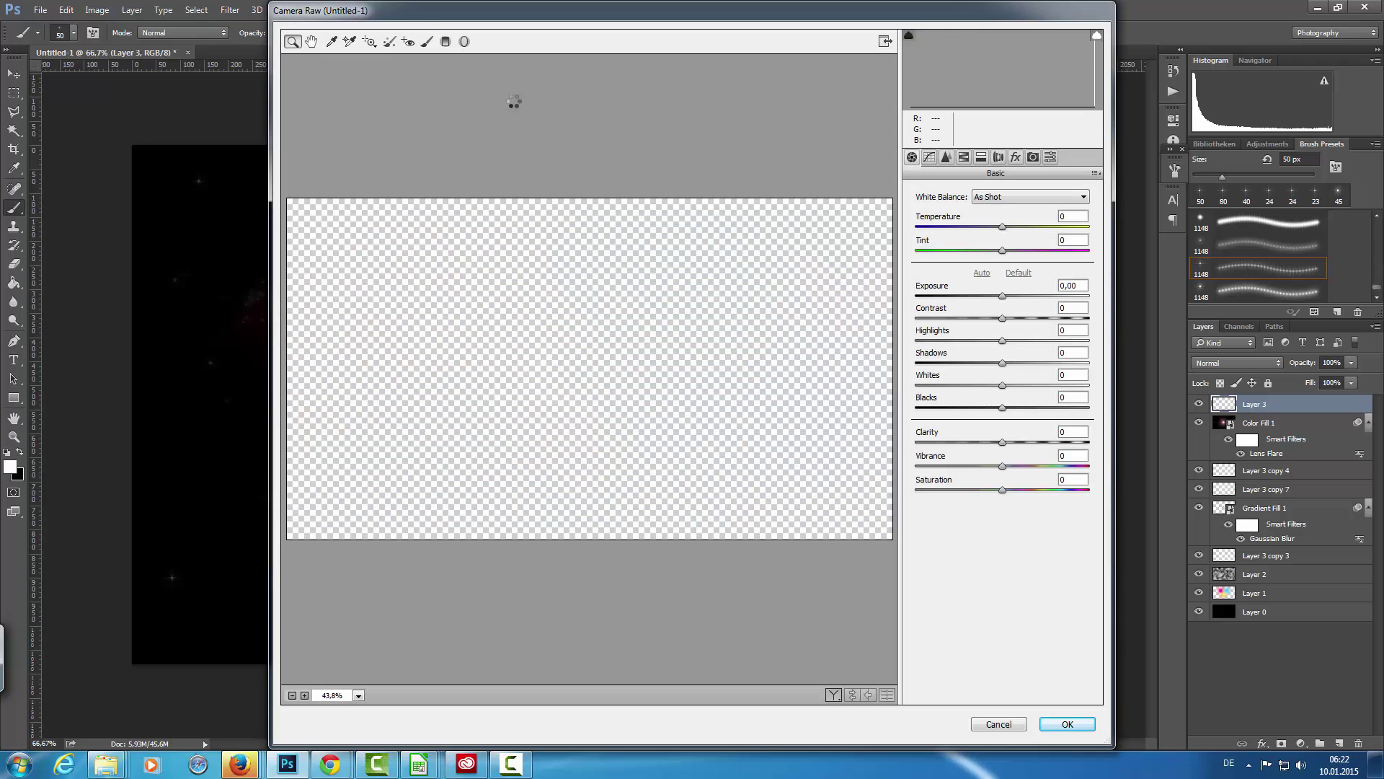
pyautogui.click(1006, 724)
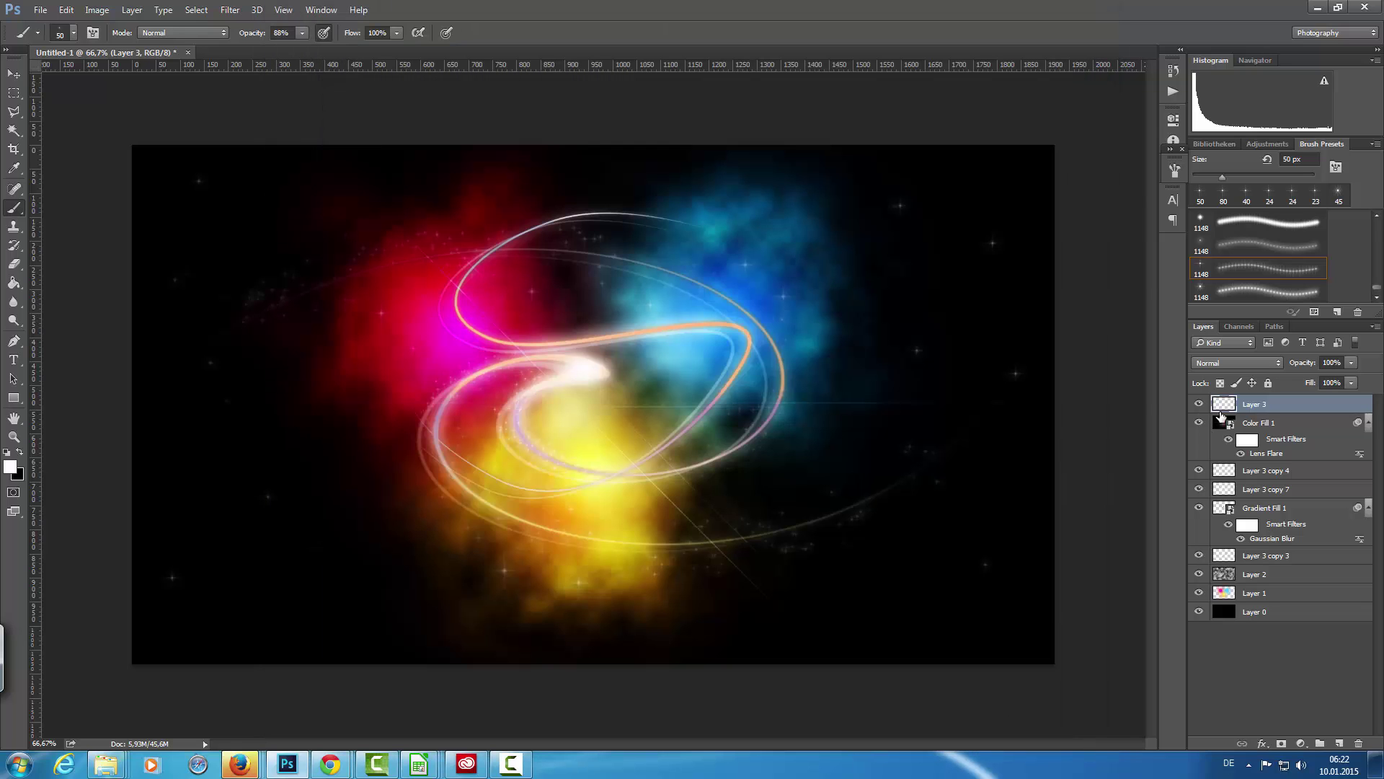
pyautogui.hotkey('ctrl', 'shift', 'alt', 'e')
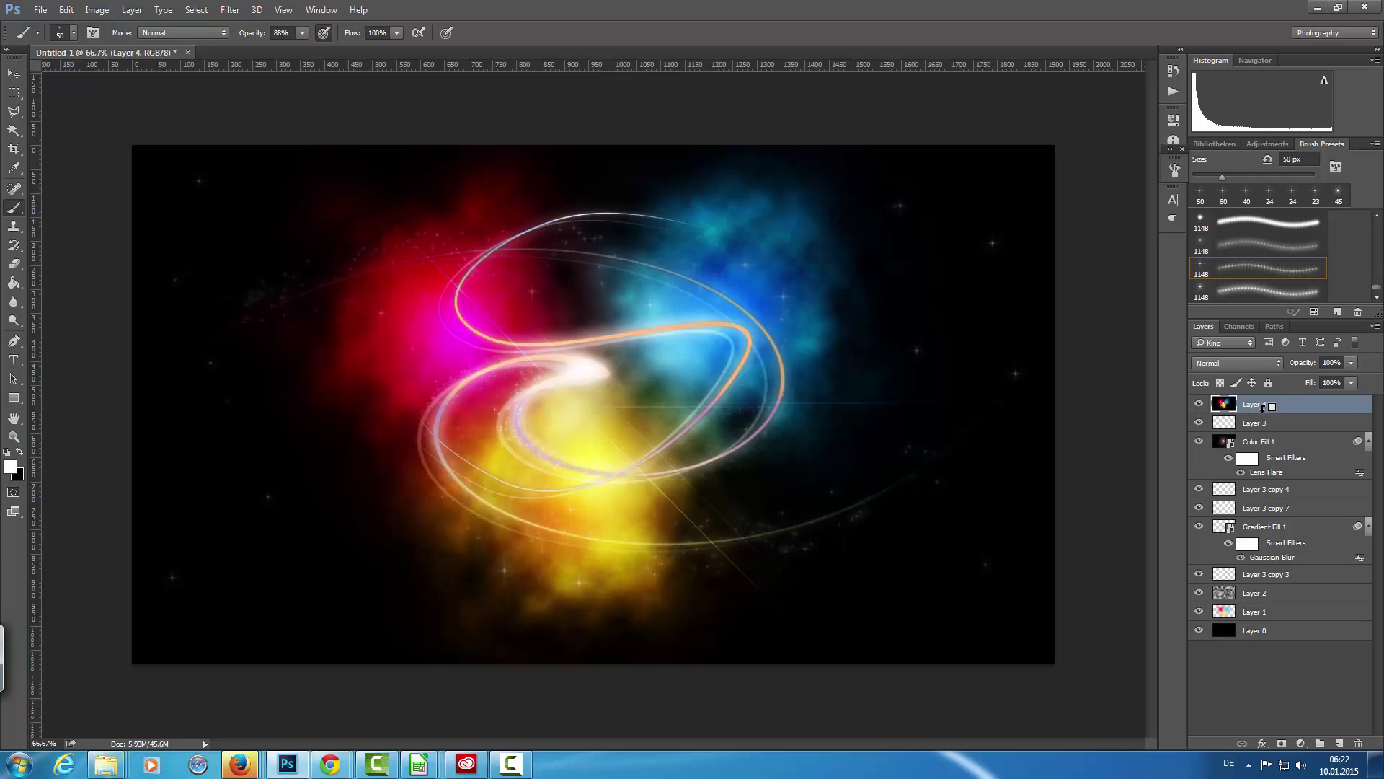
# - Give Layer 4 a Camera Raw post-crop vignette with amount -61 and highlights 29
pyautogui.click(230, 10)
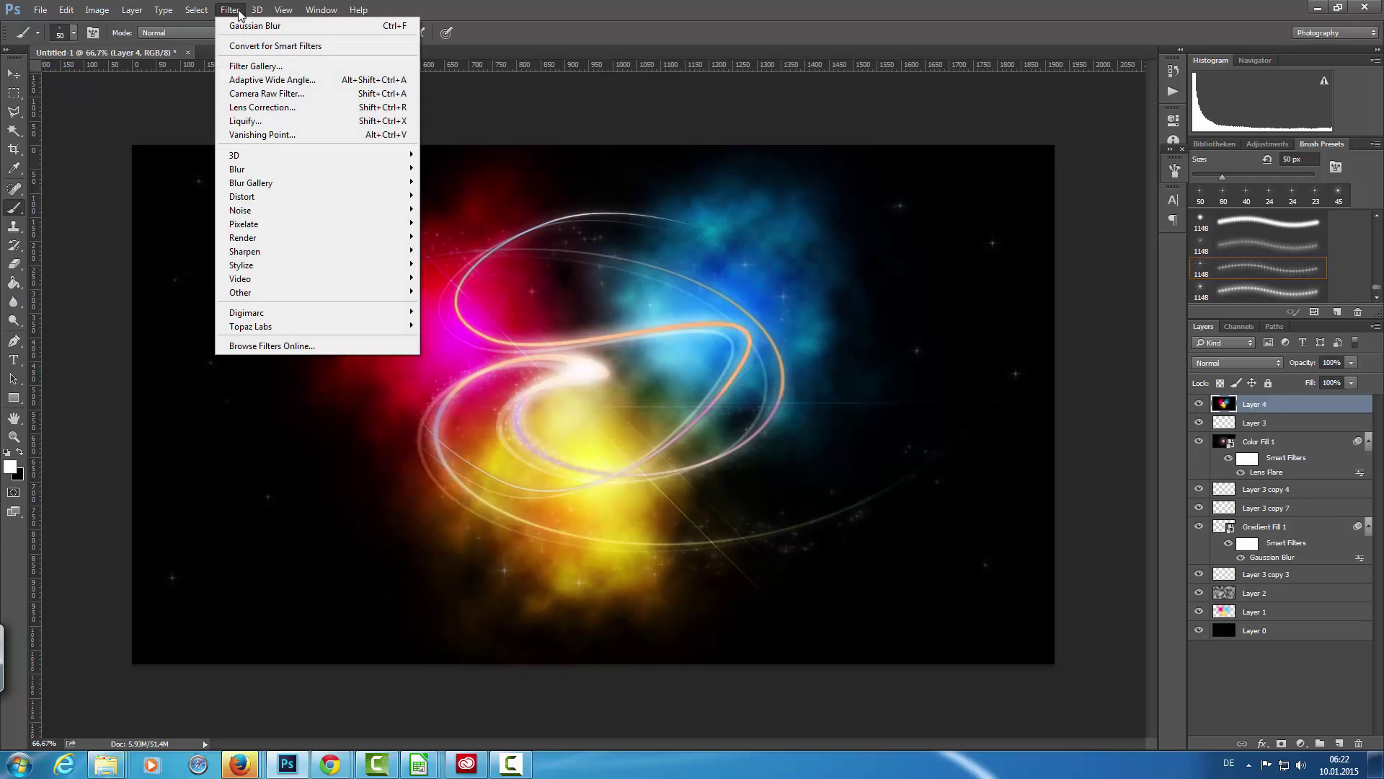
pyautogui.click(278, 94)
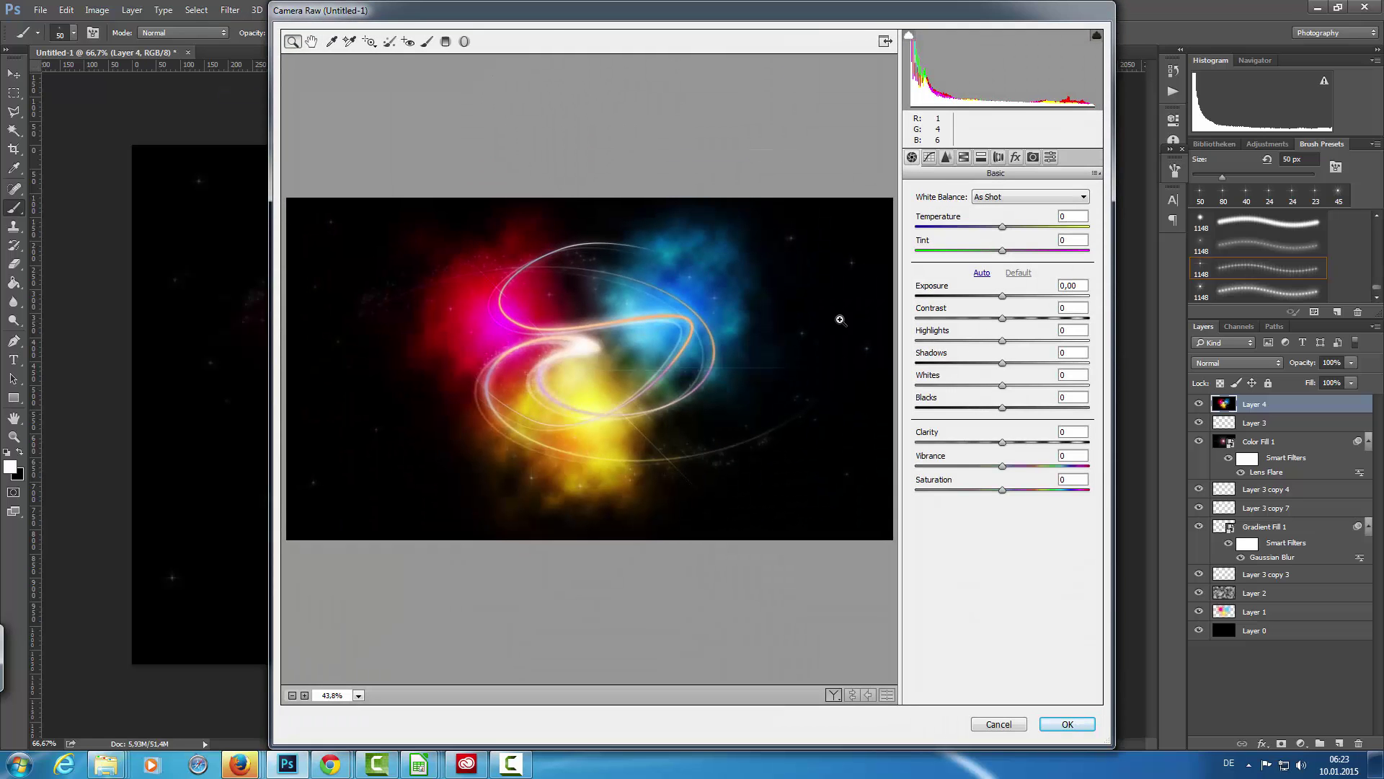
pyautogui.click(1015, 158)
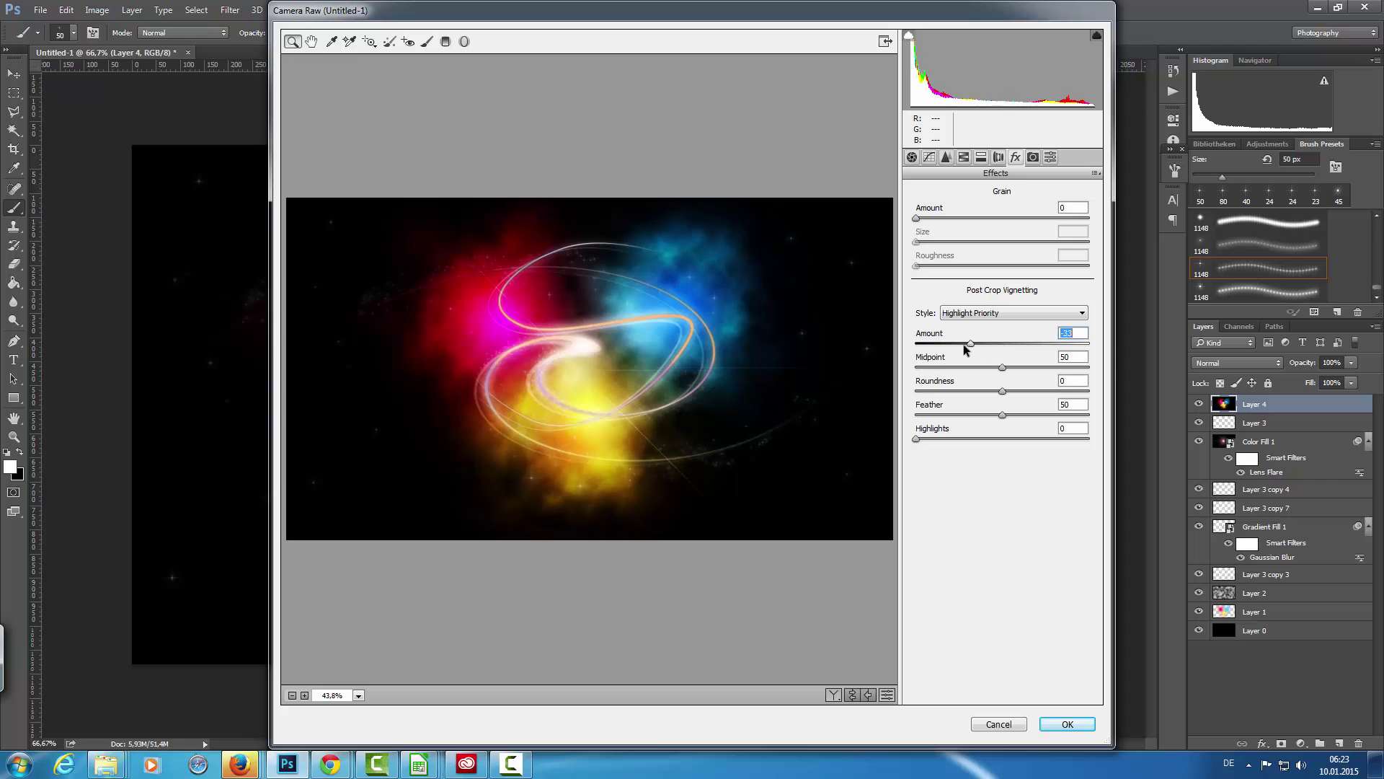
pyautogui.moveTo(954, 344)
pyautogui.mouseDown()
pyautogui.moveTo(931, 344)
pyautogui.moveTo(957, 345)
pyautogui.mouseUp()
pyautogui.moveTo(933, 439); pyautogui.dragTo(967, 438)
pyautogui.moveTo(958, 345)
pyautogui.mouseDown()
pyautogui.moveTo(928, 345)
pyautogui.moveTo(950, 344)
pyautogui.mouseUp()
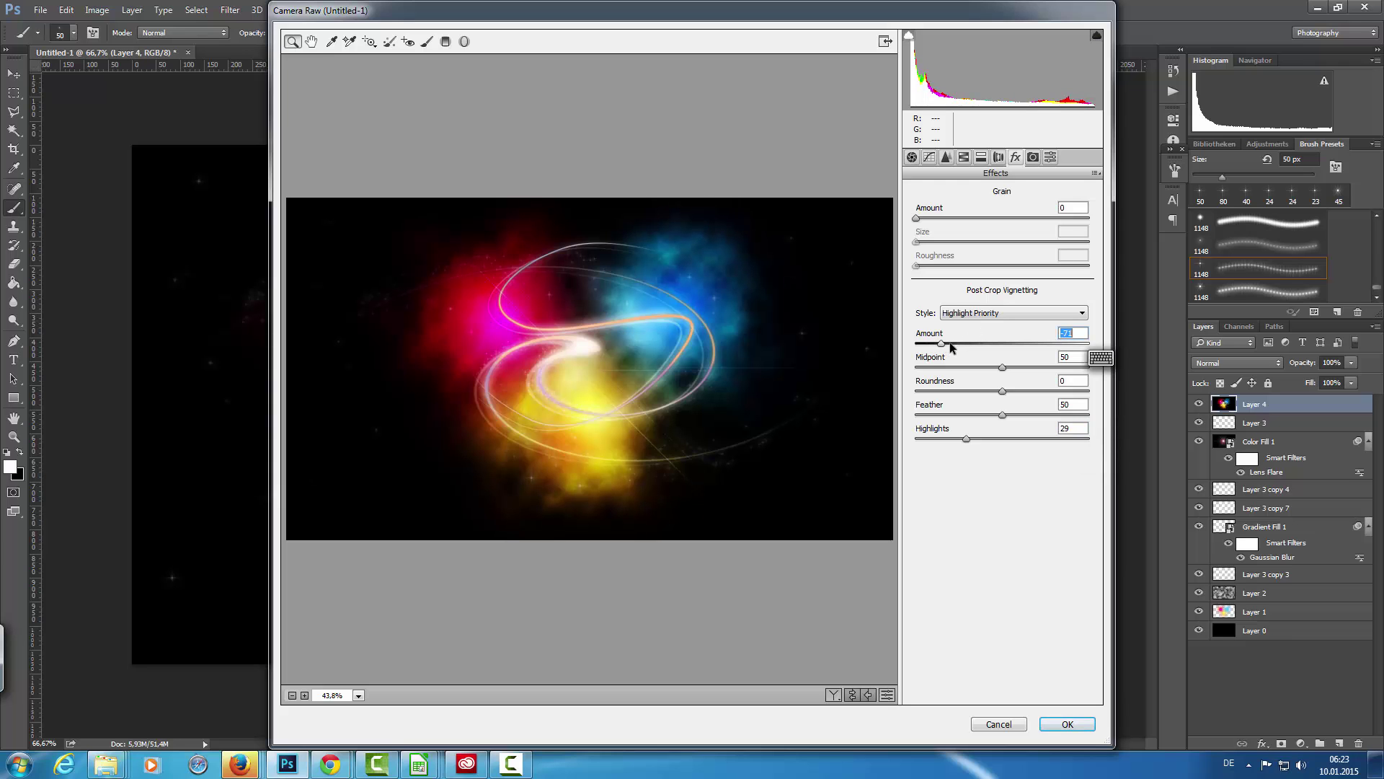
pyautogui.click(1056, 725)
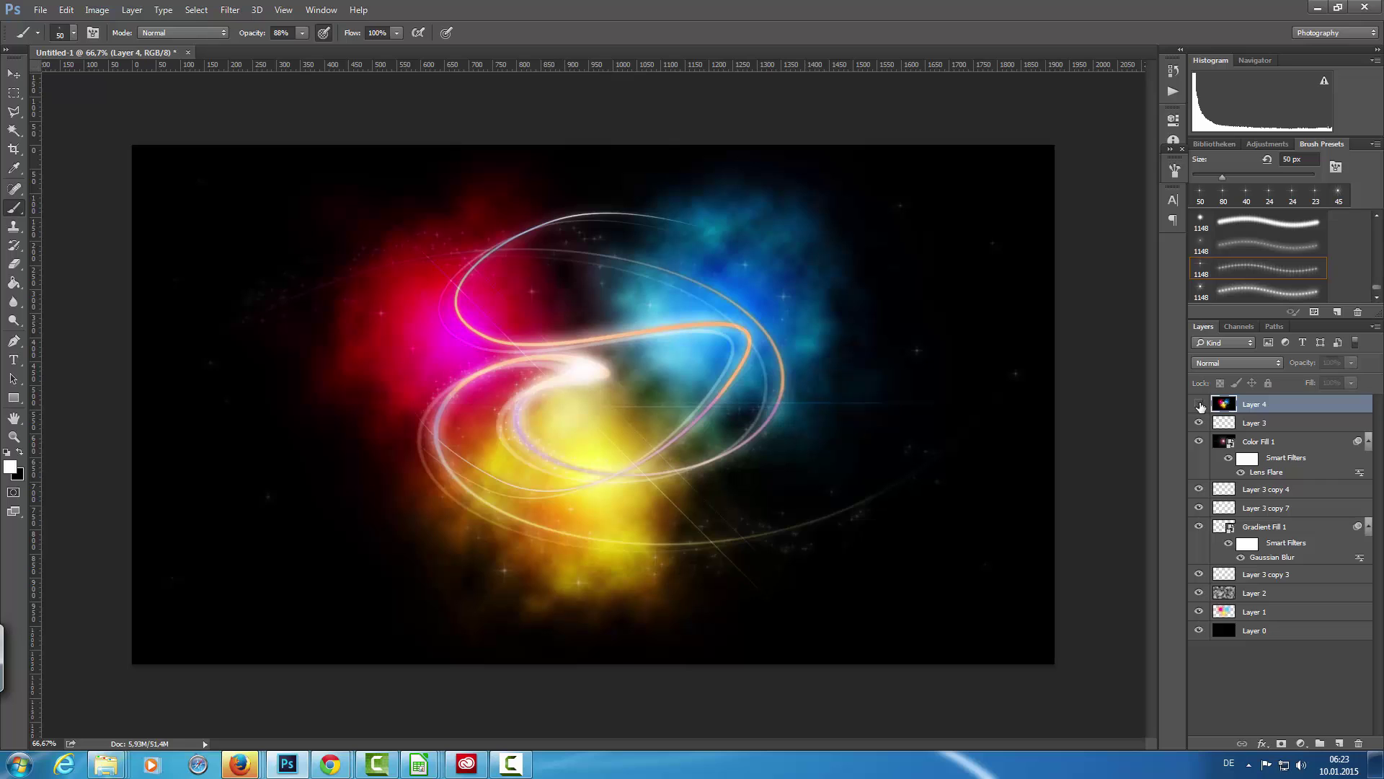
pyautogui.click(1199, 404)
pyautogui.click(1199, 404)
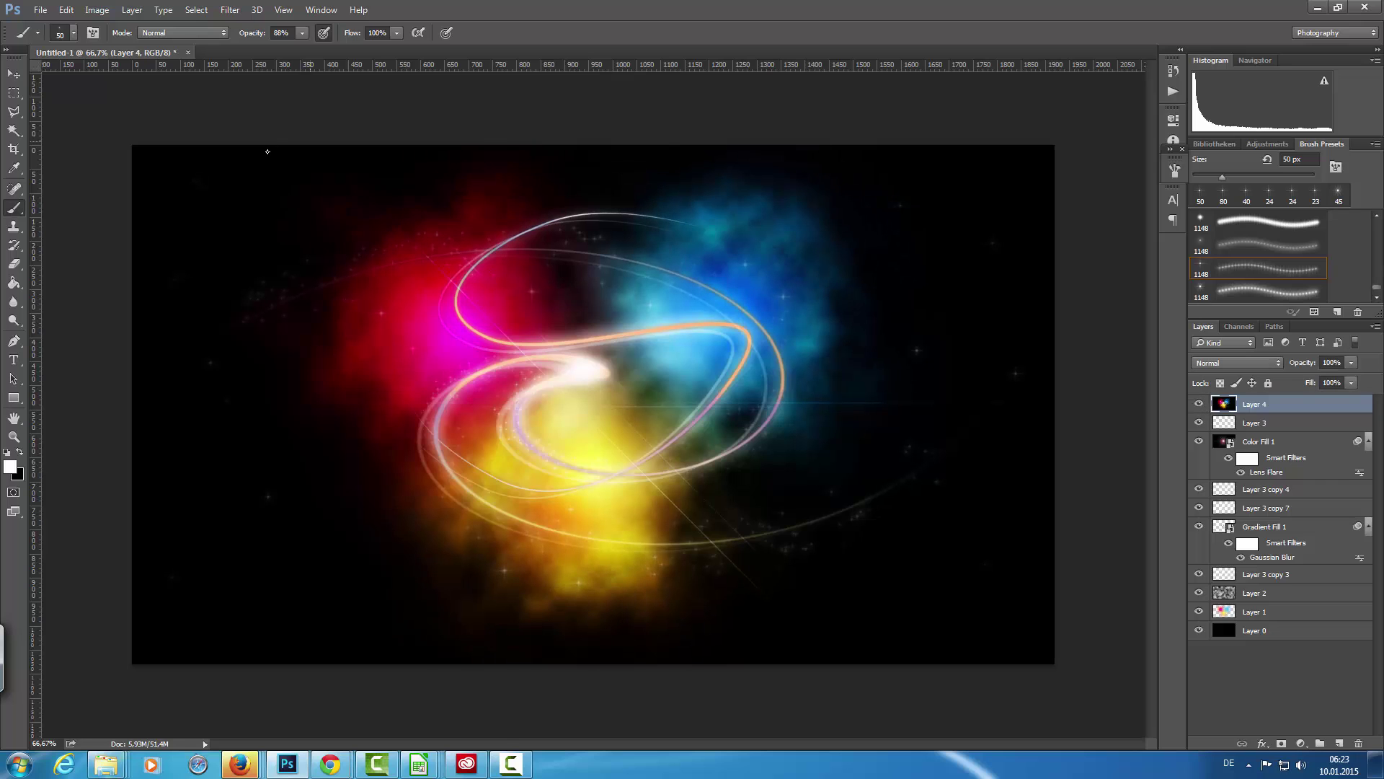